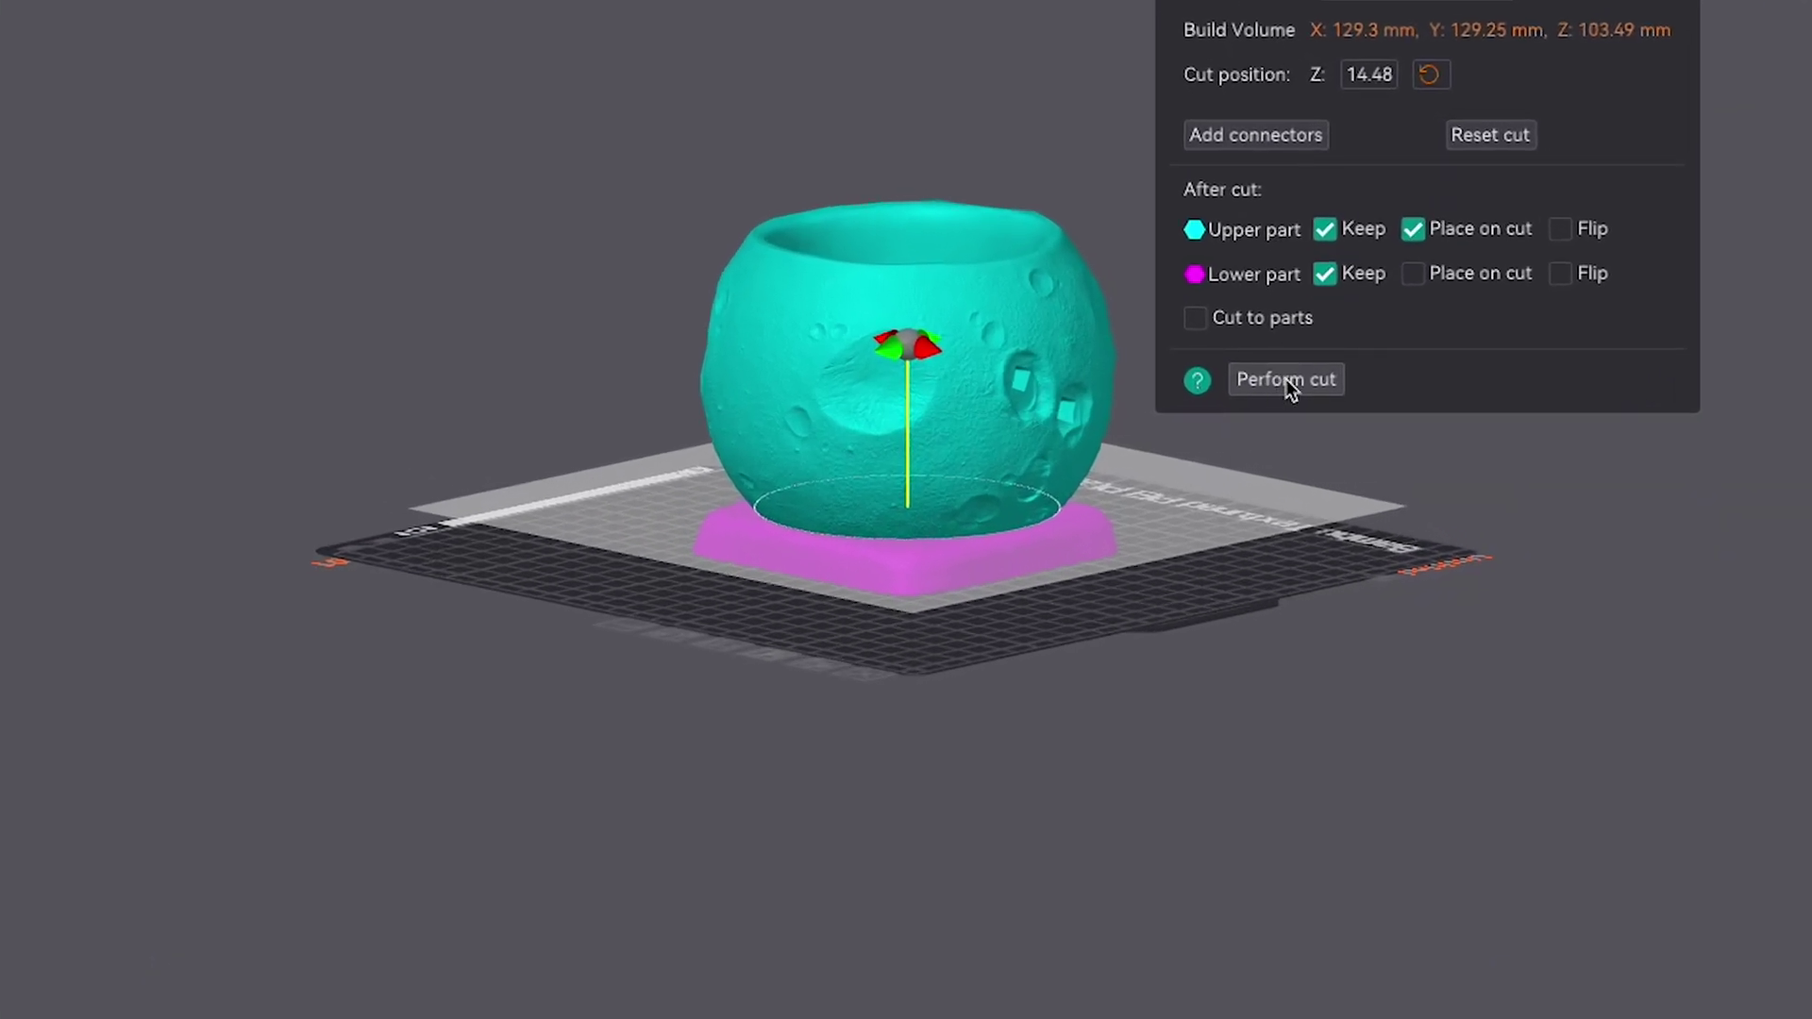
Cut the moon-shaped bowl horizontally at Z 14.48, keeping both parts, and delete the square base that was cut off.
click(1285, 378)
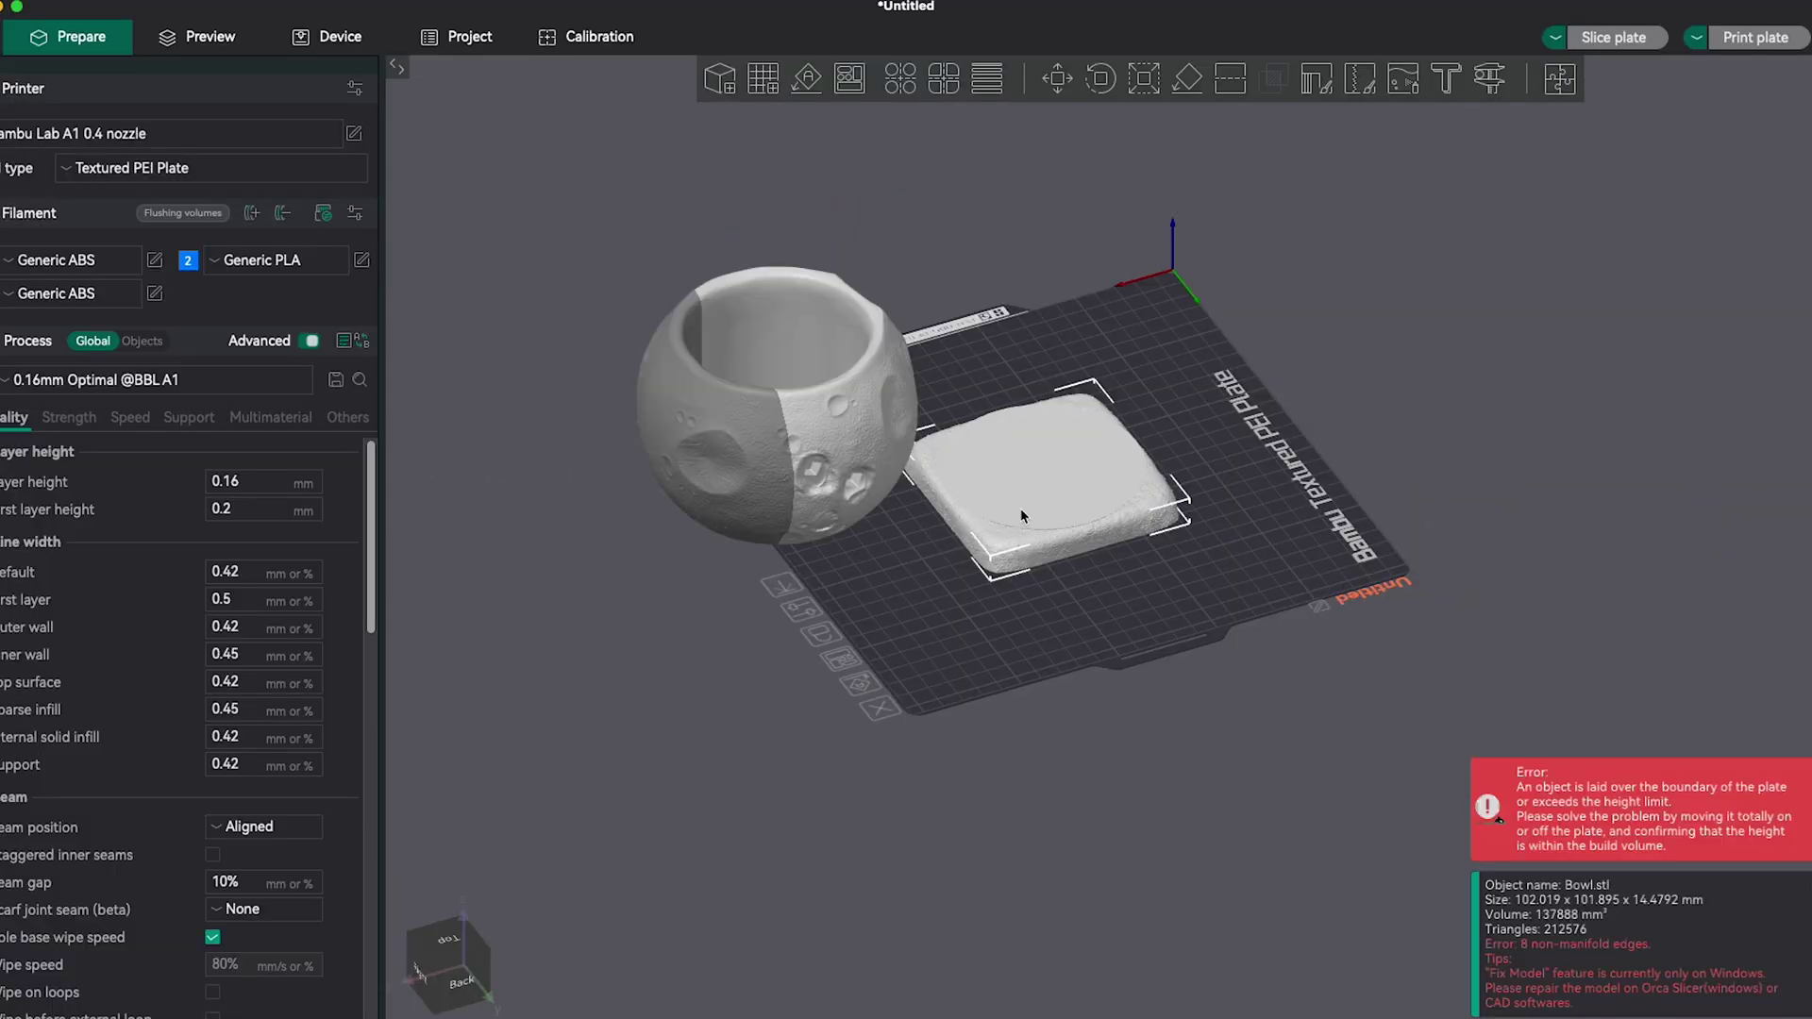
key(Delete)
Move the remaining bowl sideways onto the middle of the build plate.
click(920, 456)
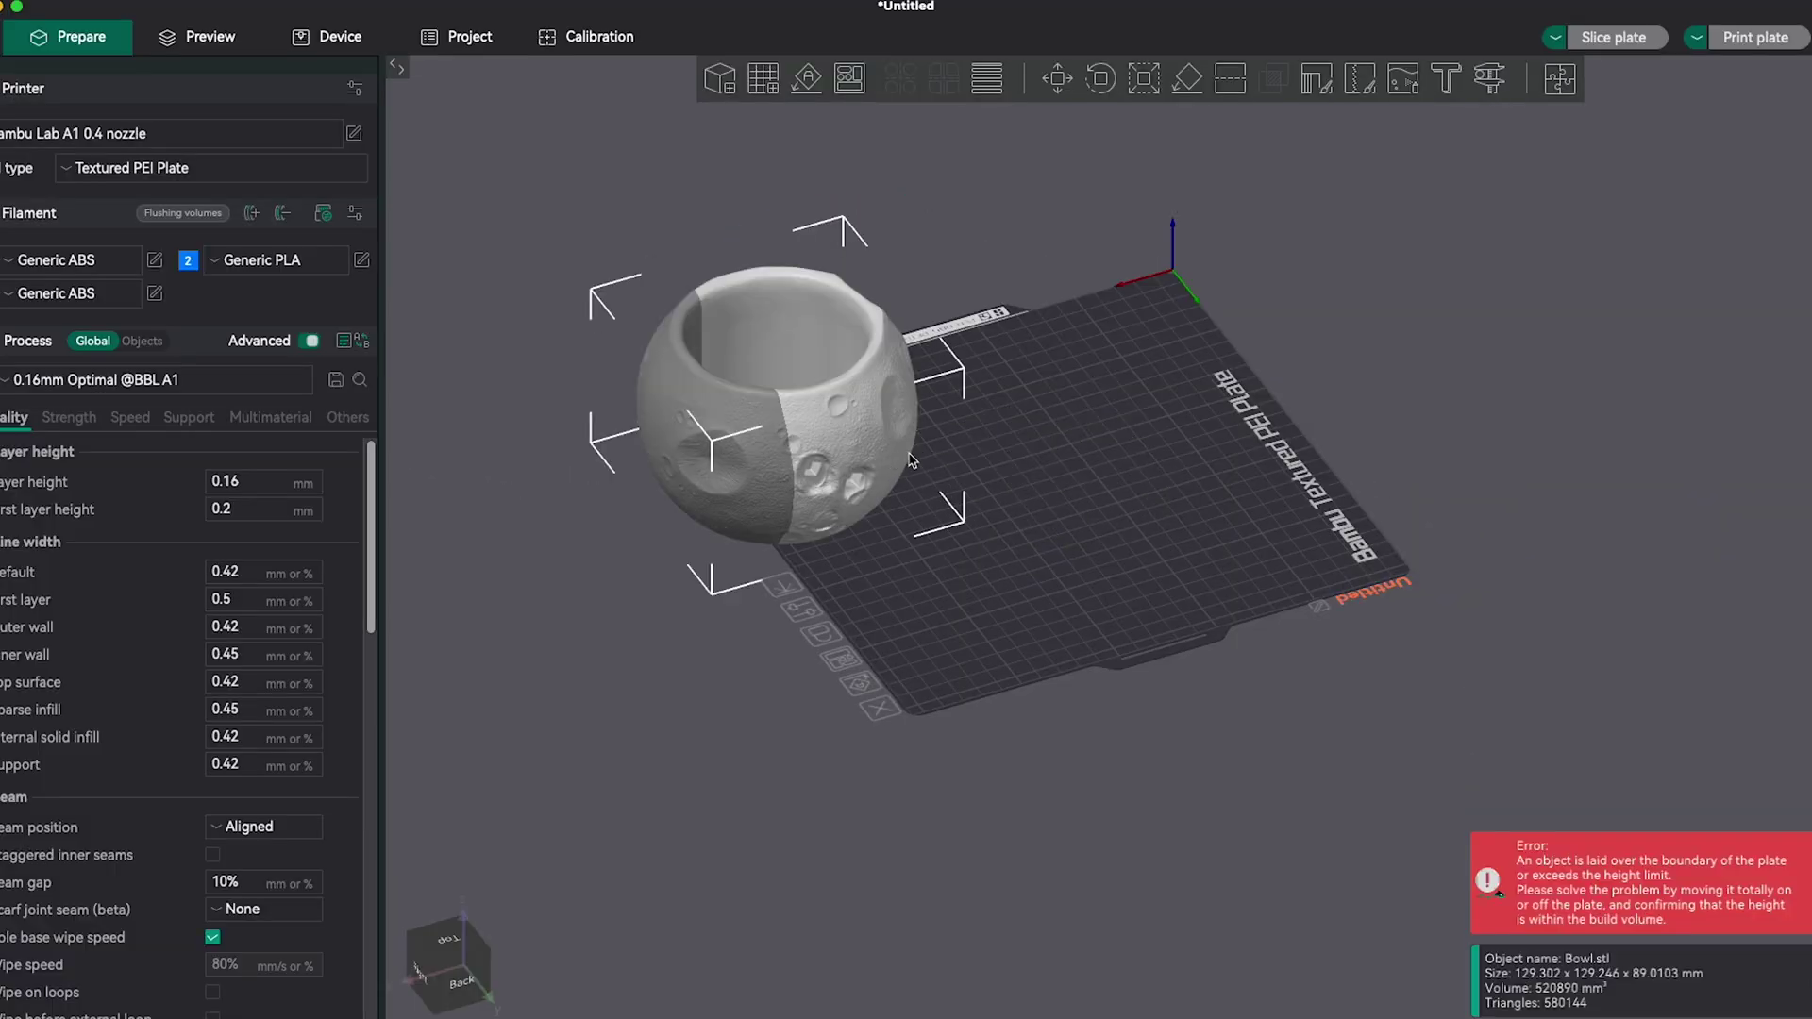
drag(920, 457, 1146, 462)
drag(843, 556, 1044, 497)
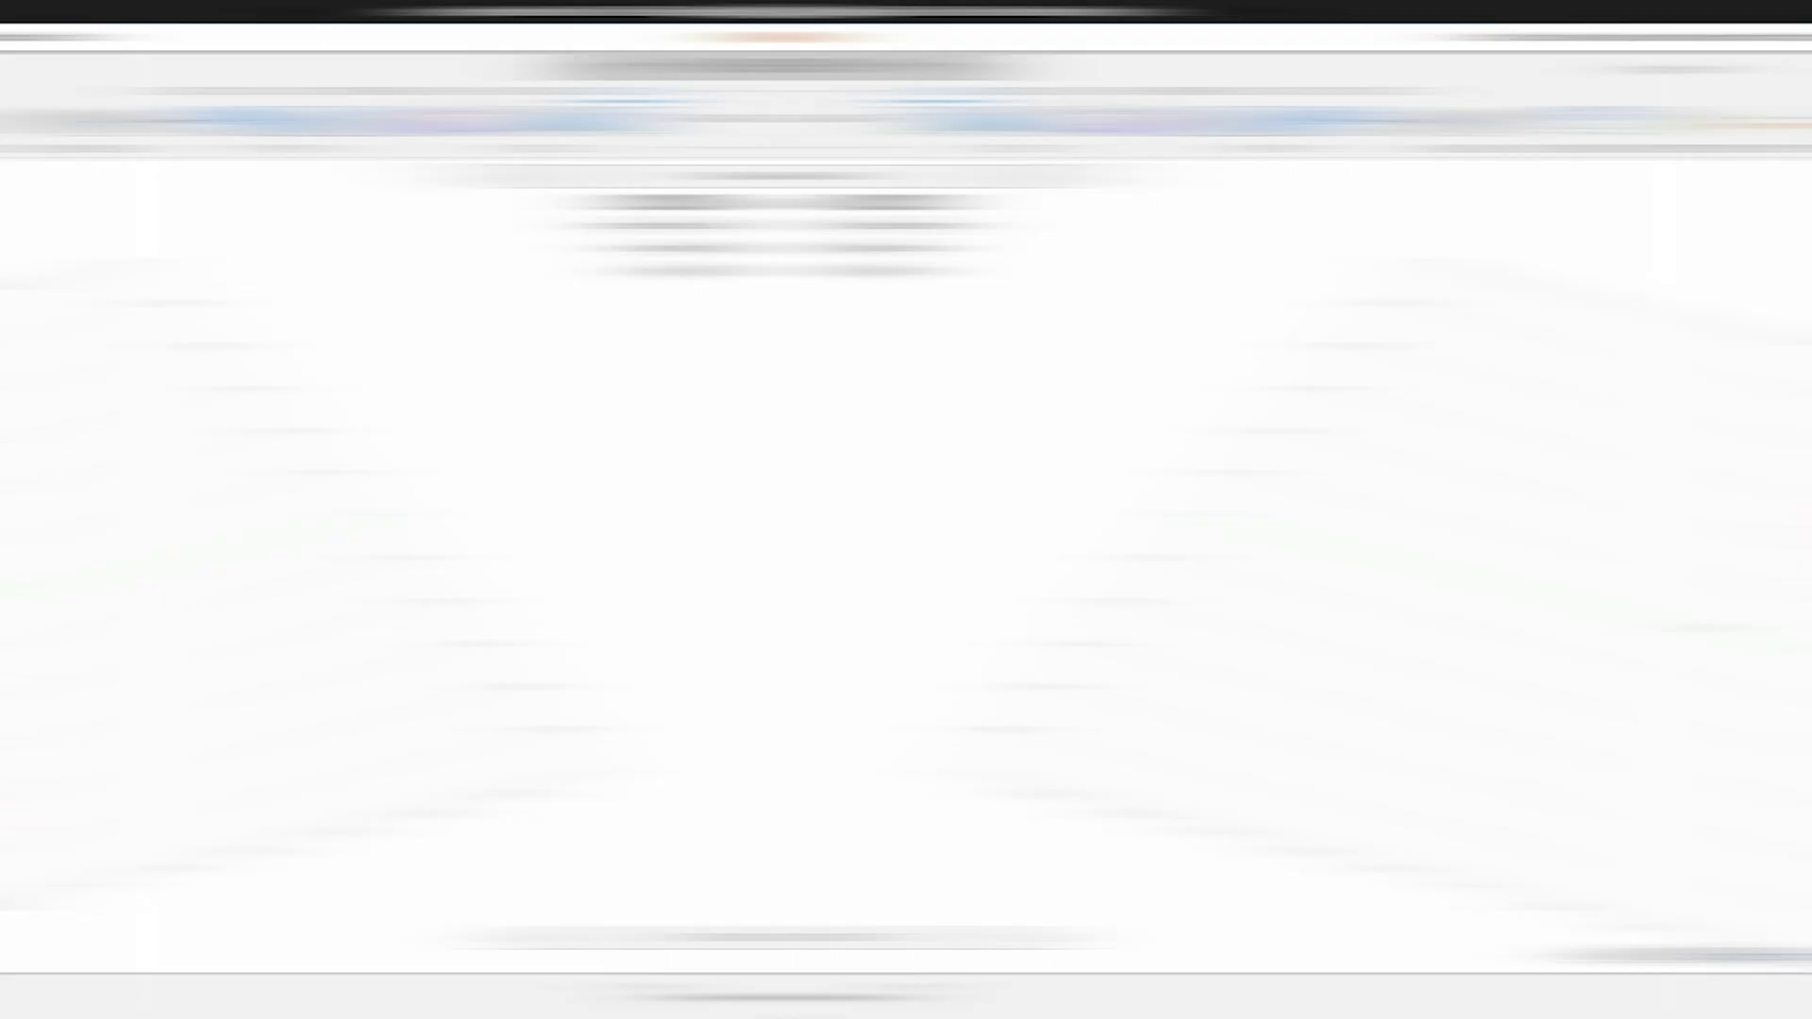
Switch to Fusion and insert the mesh file Bordeaux_The_Octopus.stl from the computer's Bordeaux_The_Octopus_STL folder.
click(421, 97)
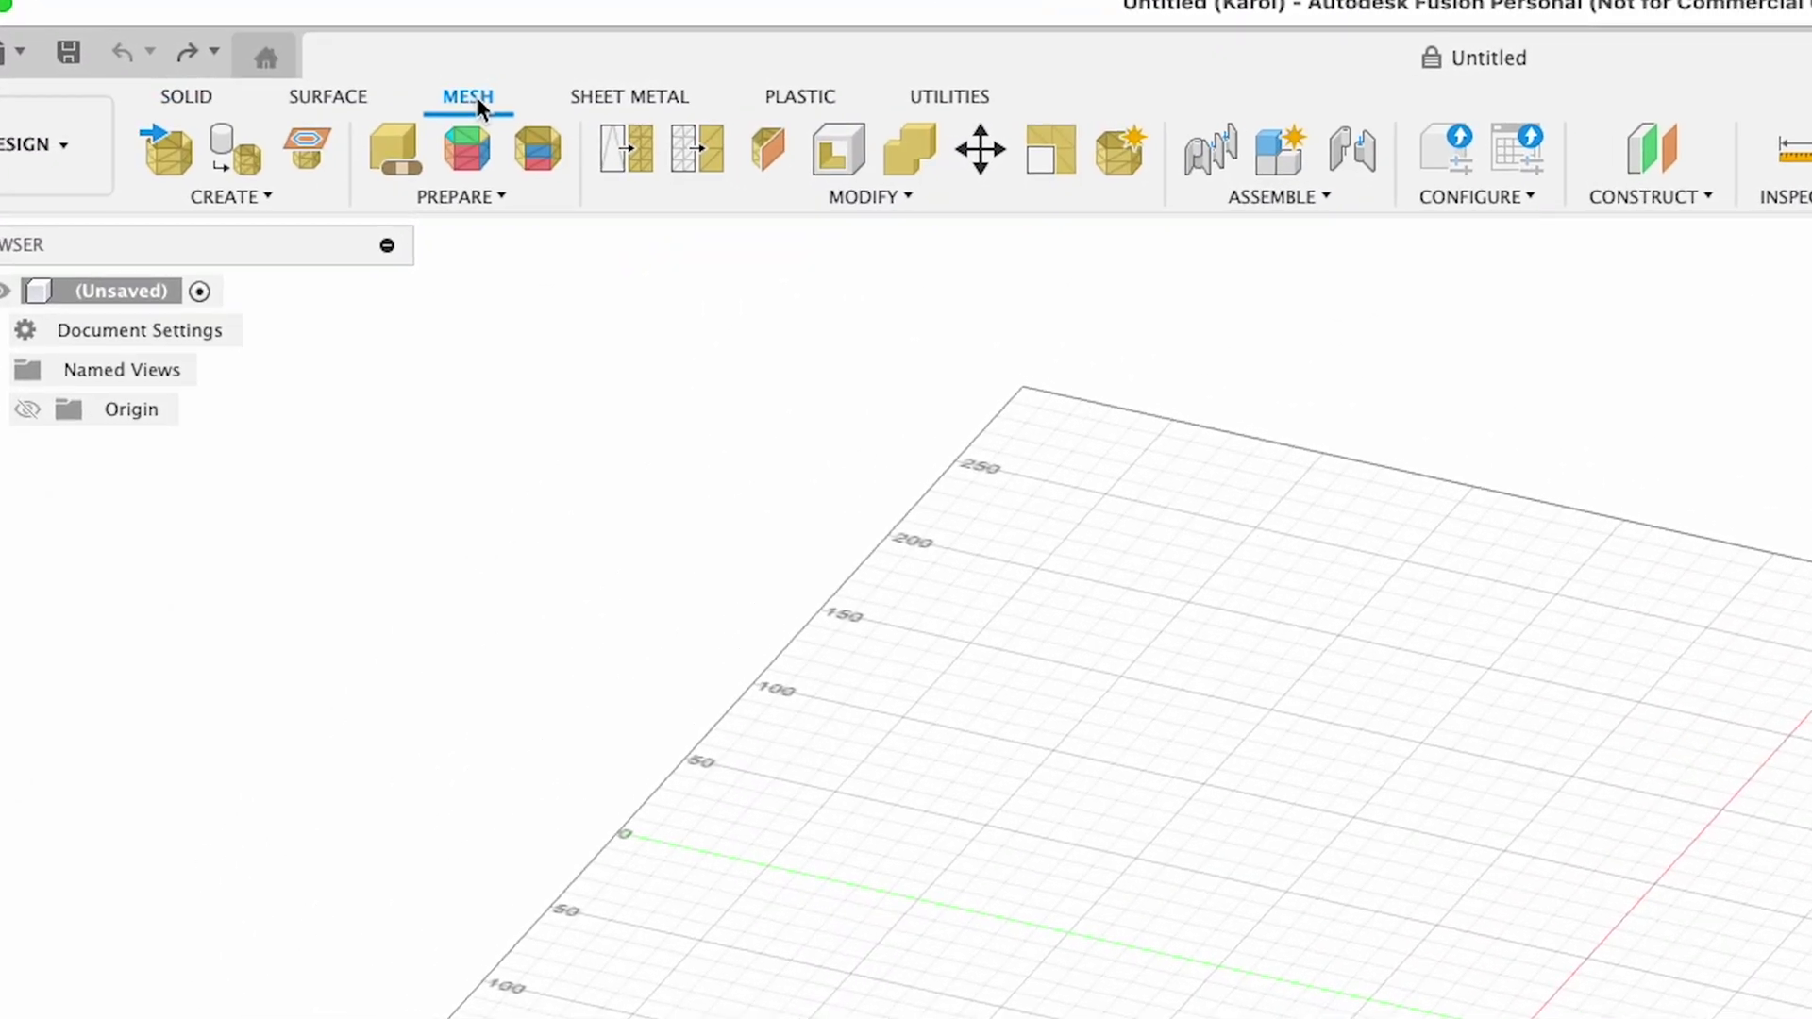
click(185, 161)
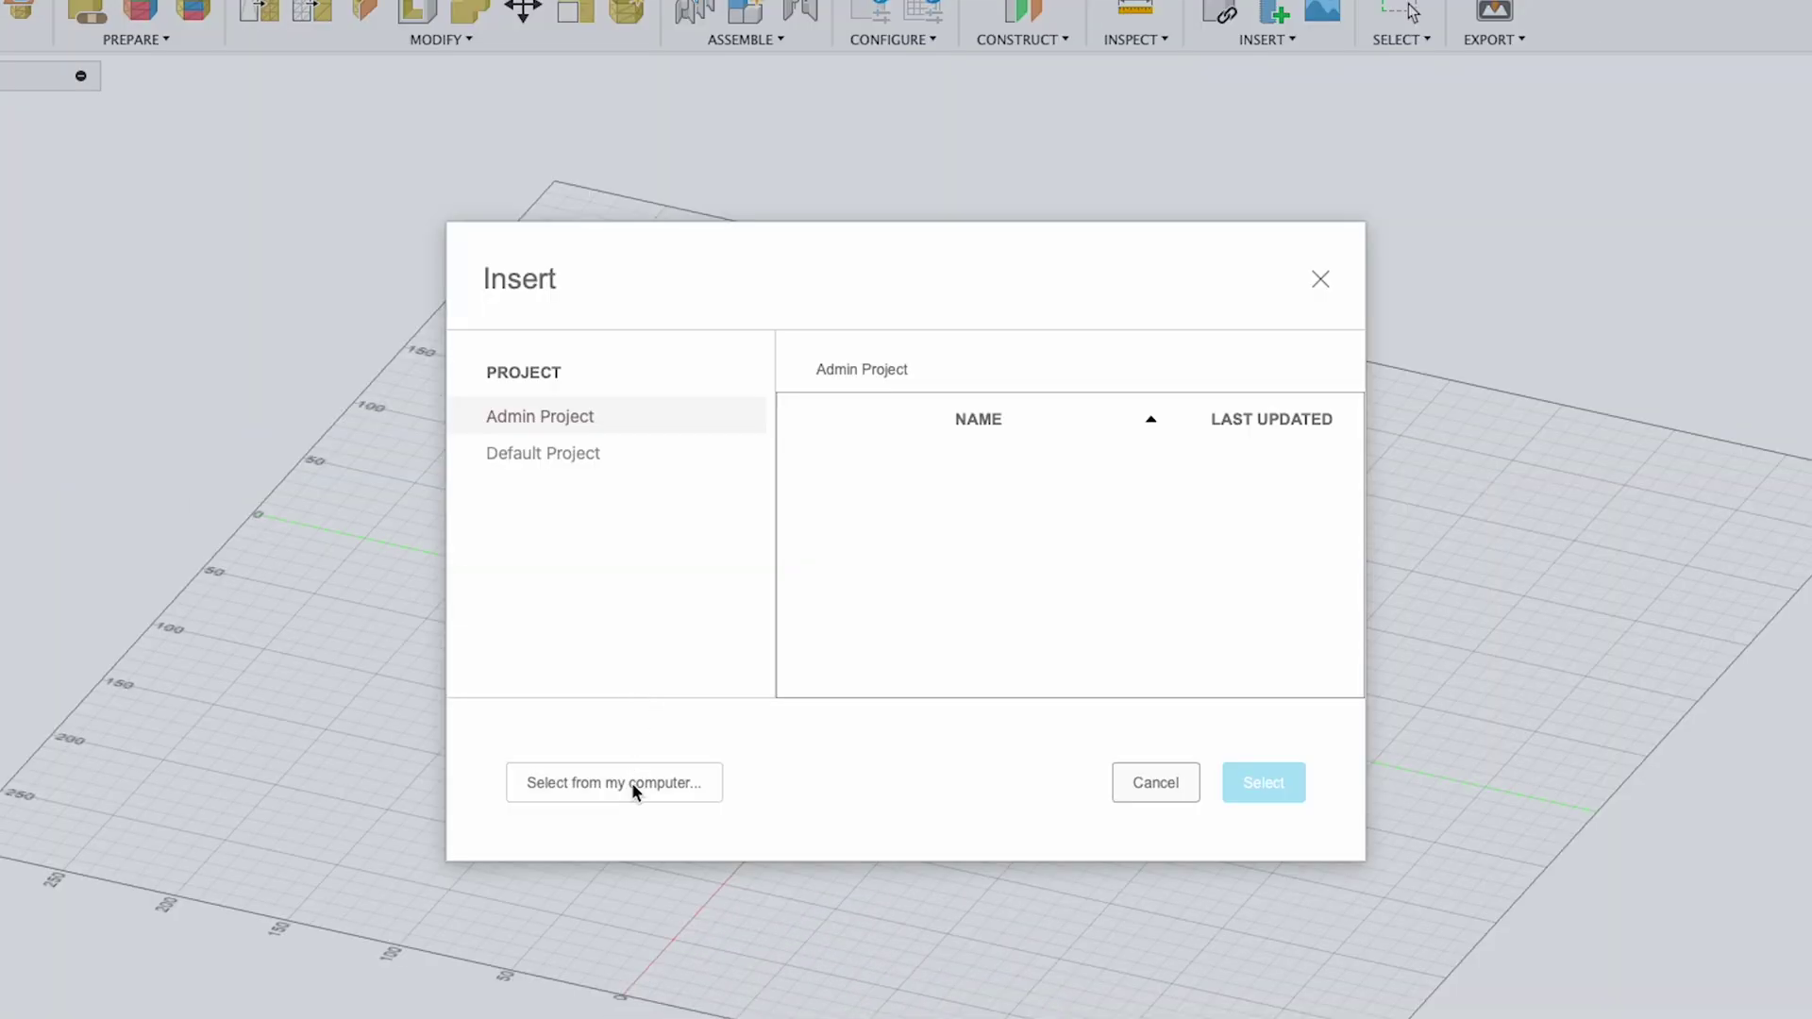
click(631, 783)
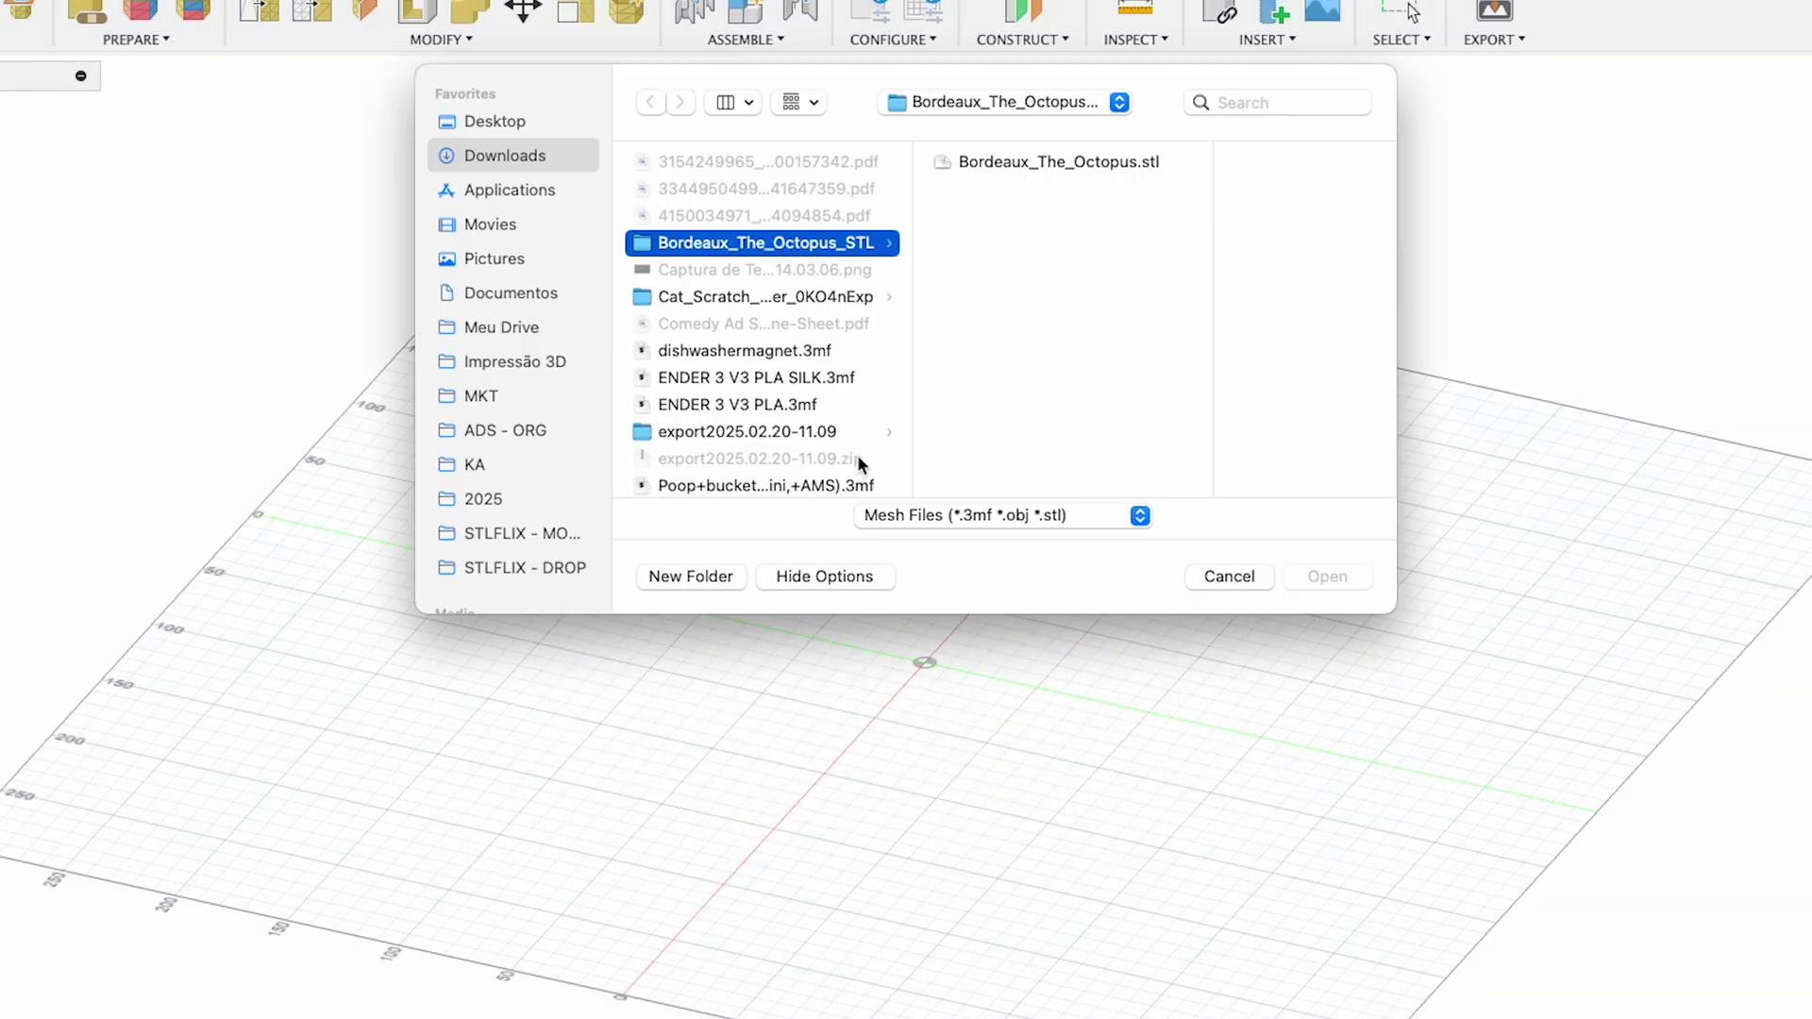
click(1049, 163)
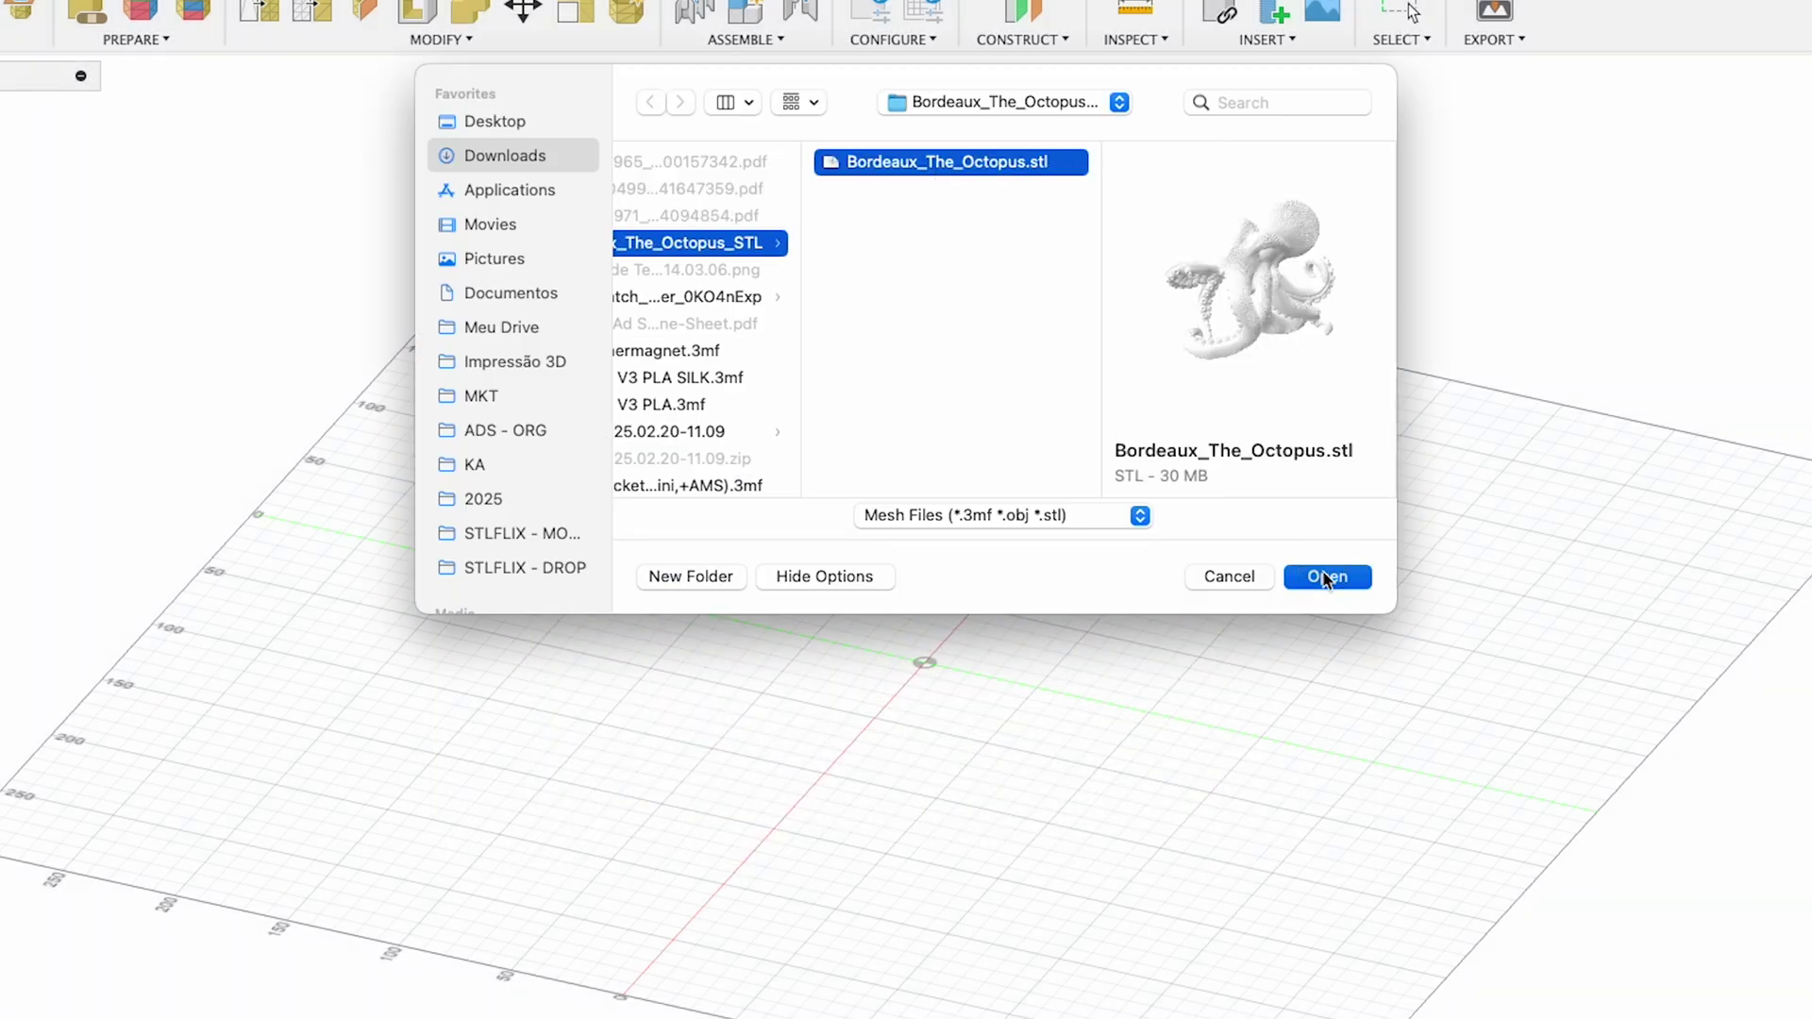
click(1326, 577)
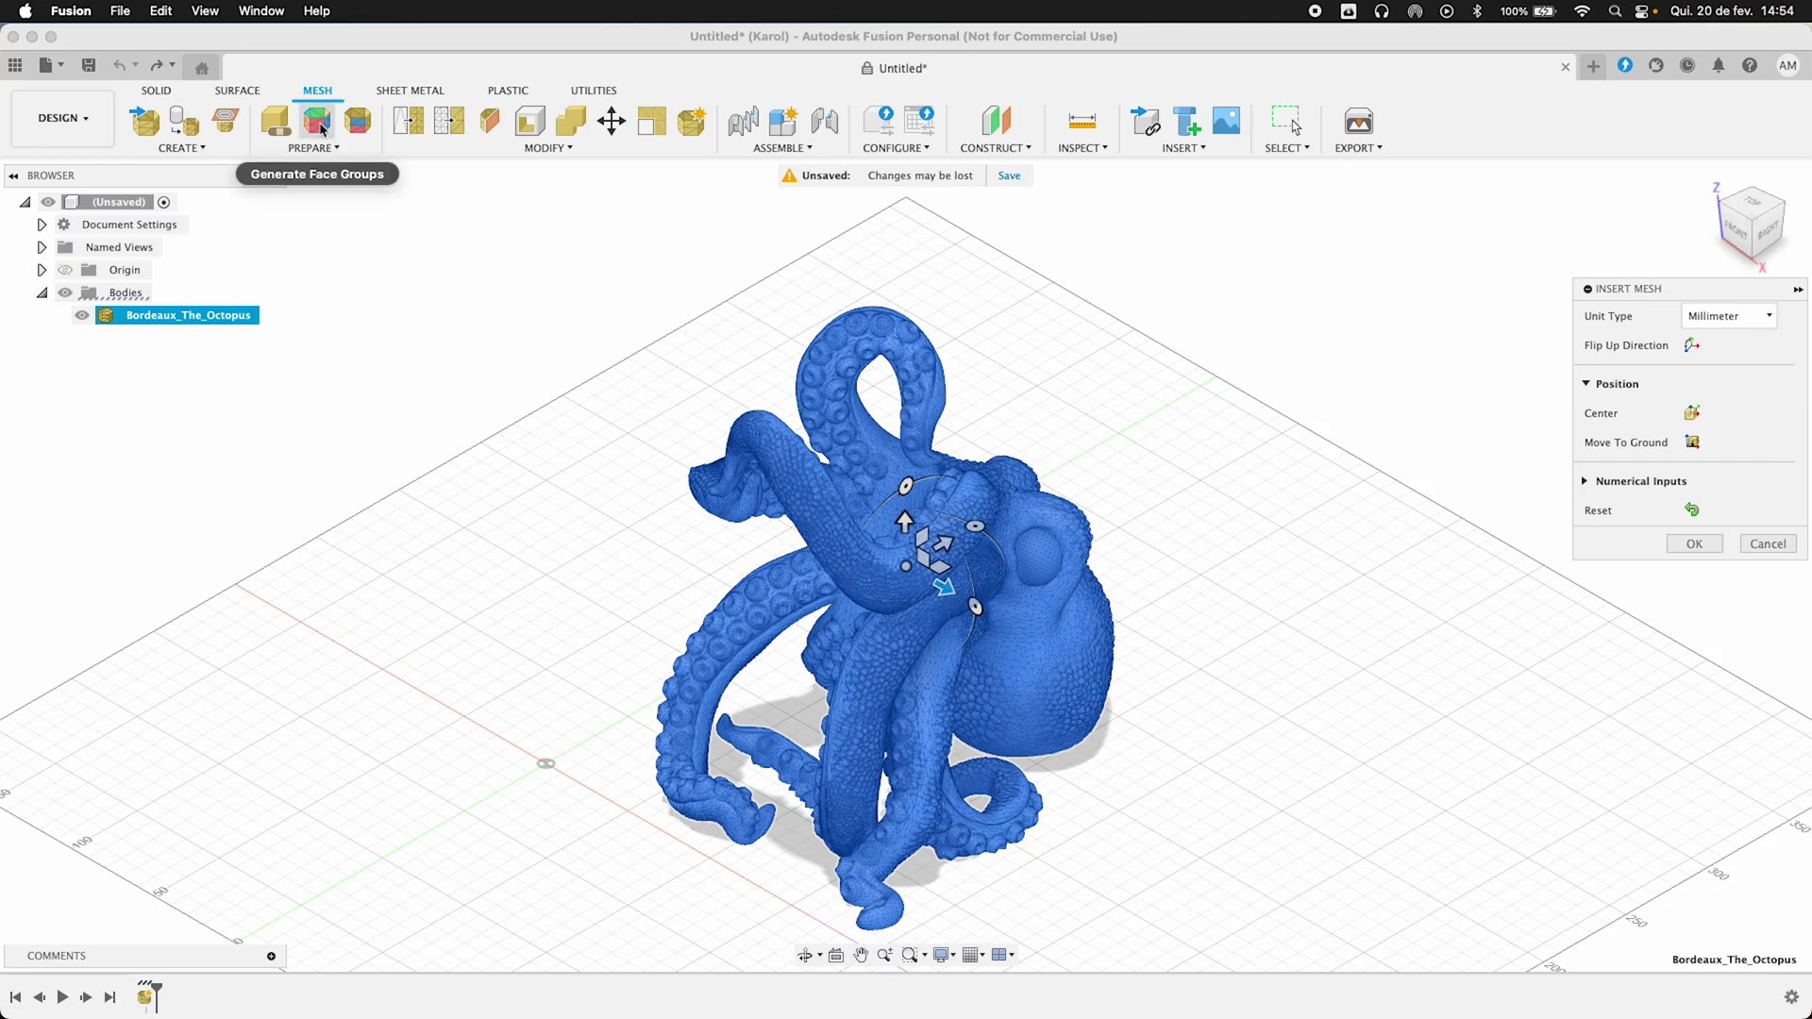
Generate face groups on the octopus mesh using the Fast type, a 25 degree angle threshold and a 0.20 minimum face group size.
click(317, 121)
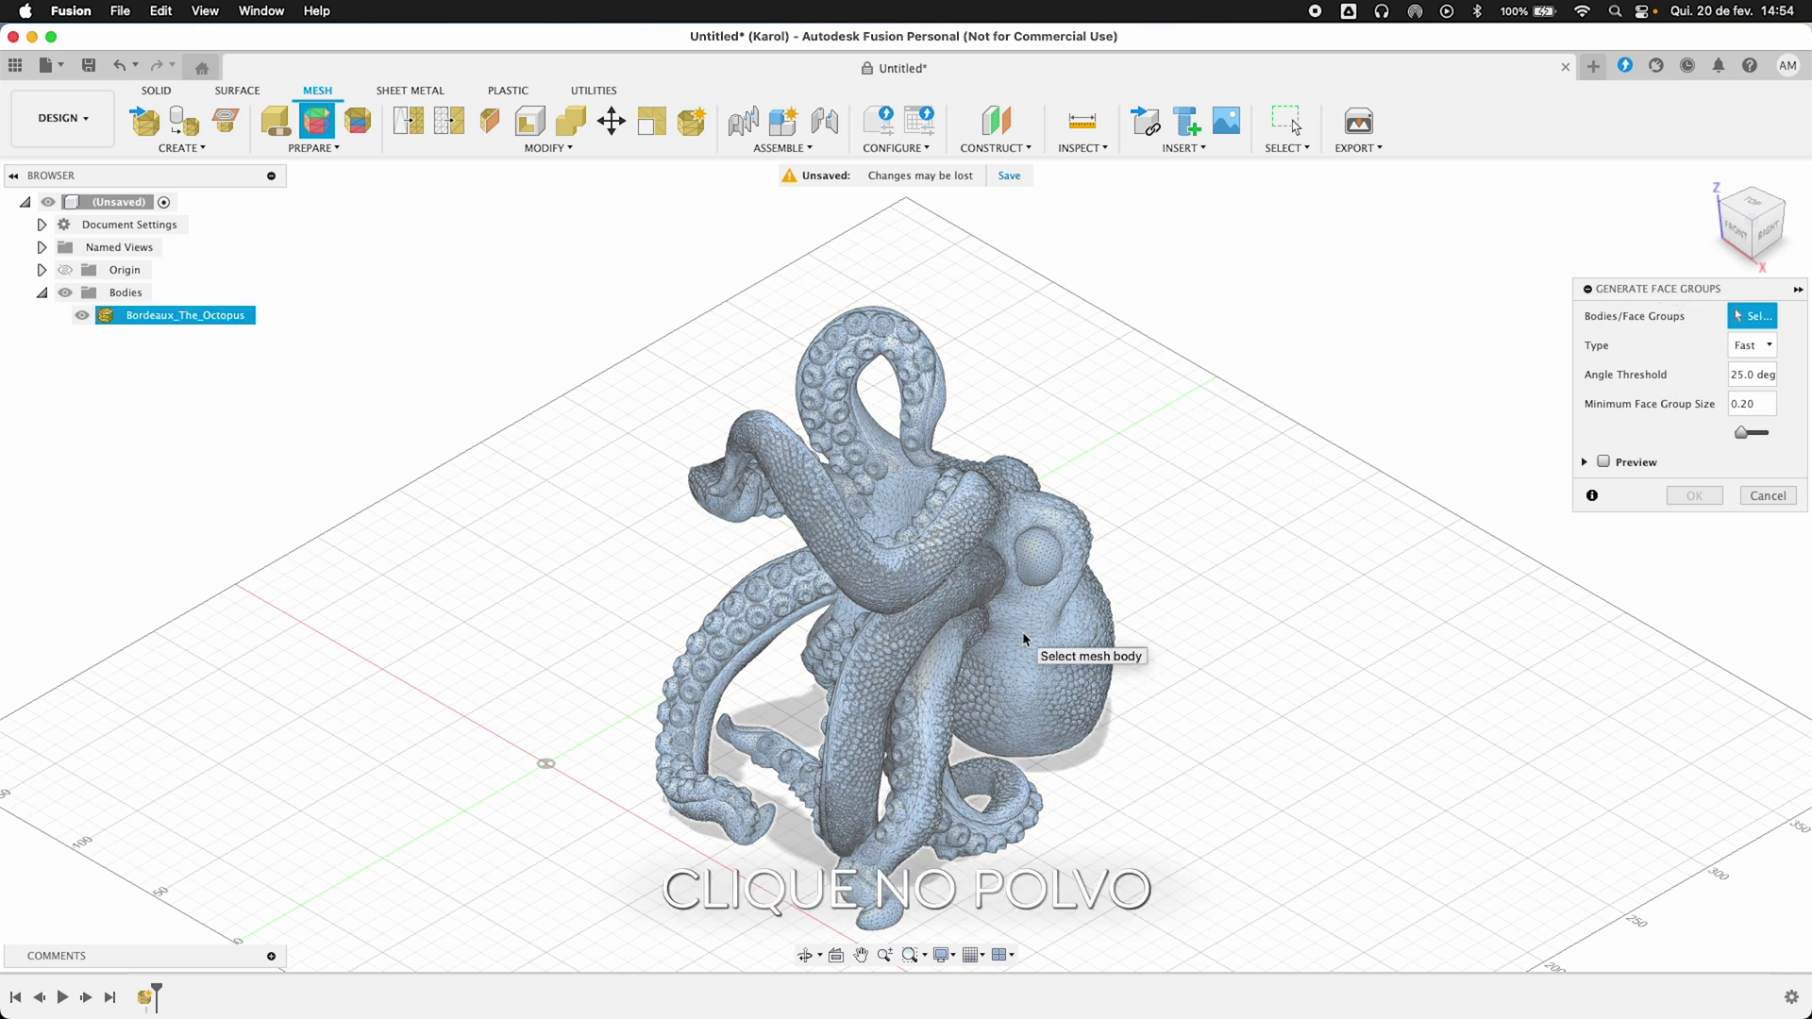
click(1691, 497)
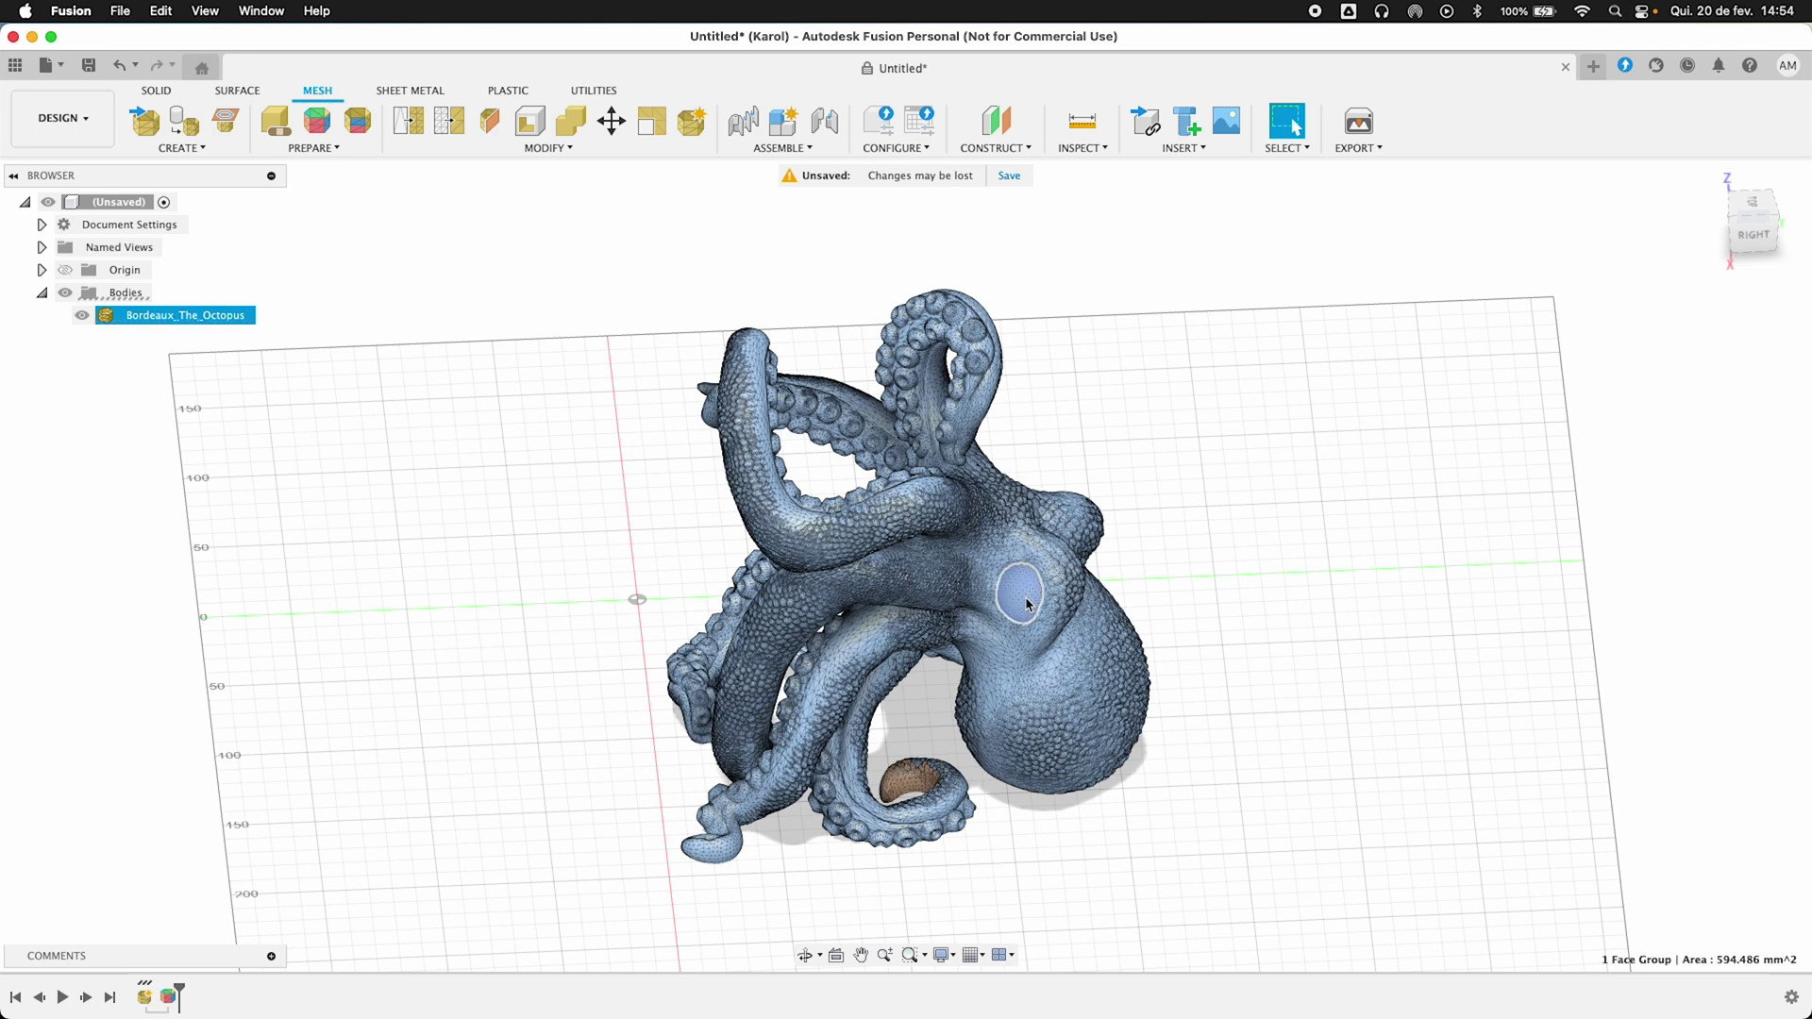
Separate the face groups of both octopus eyes from the mesh, without keeping the original body or making multiple bodies.
shift+middle_drag(1267, 609, 871, 648)
shift+middle_drag(522, 619, 755, 585)
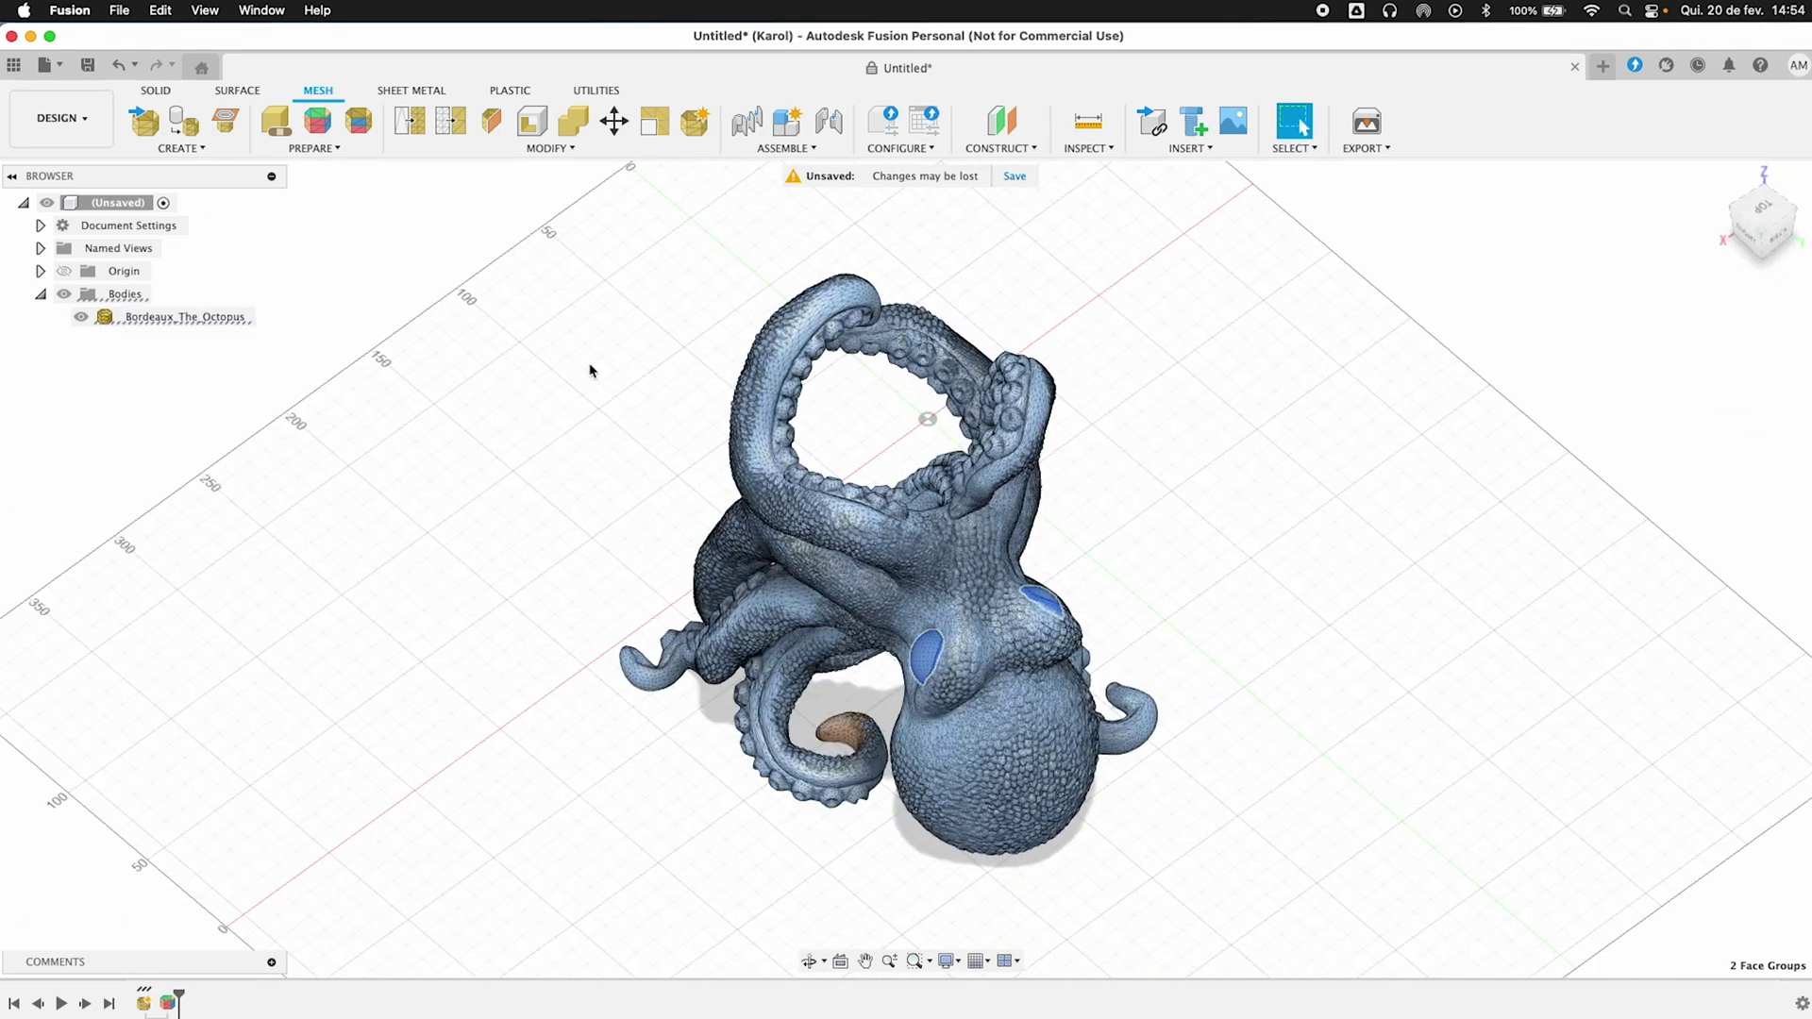
click(547, 150)
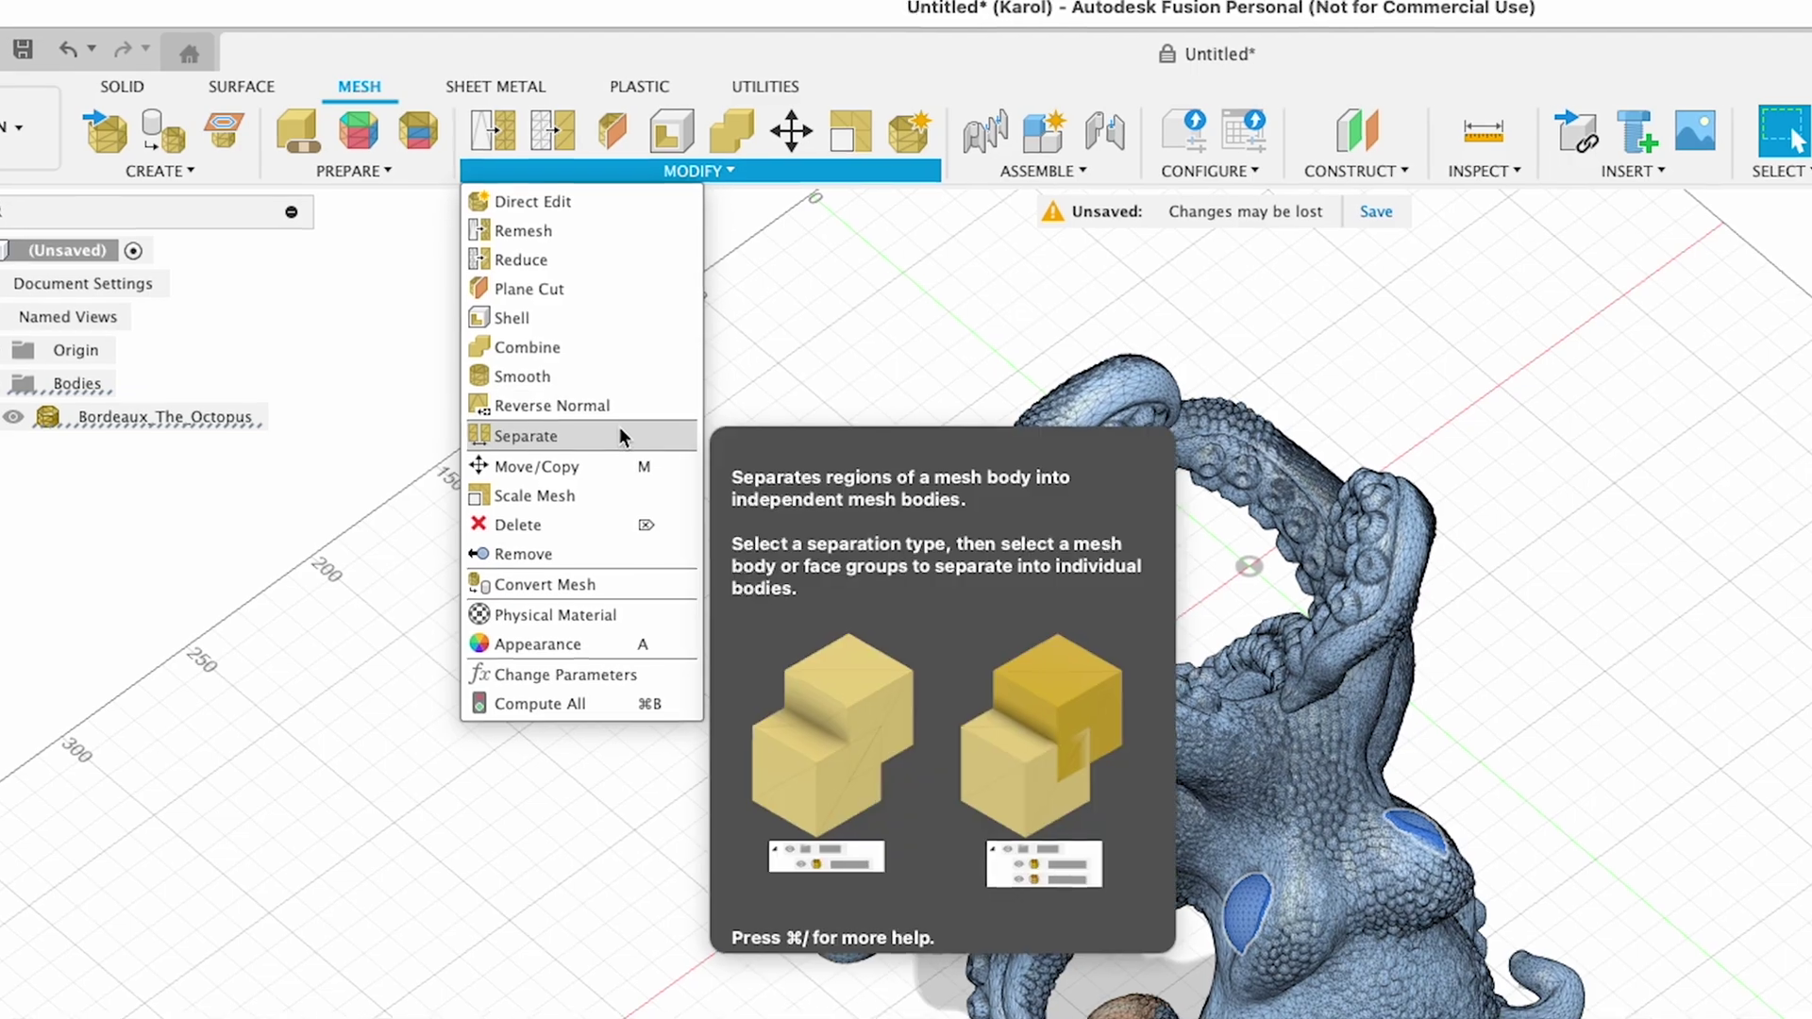
click(619, 430)
click(1716, 345)
click(1716, 346)
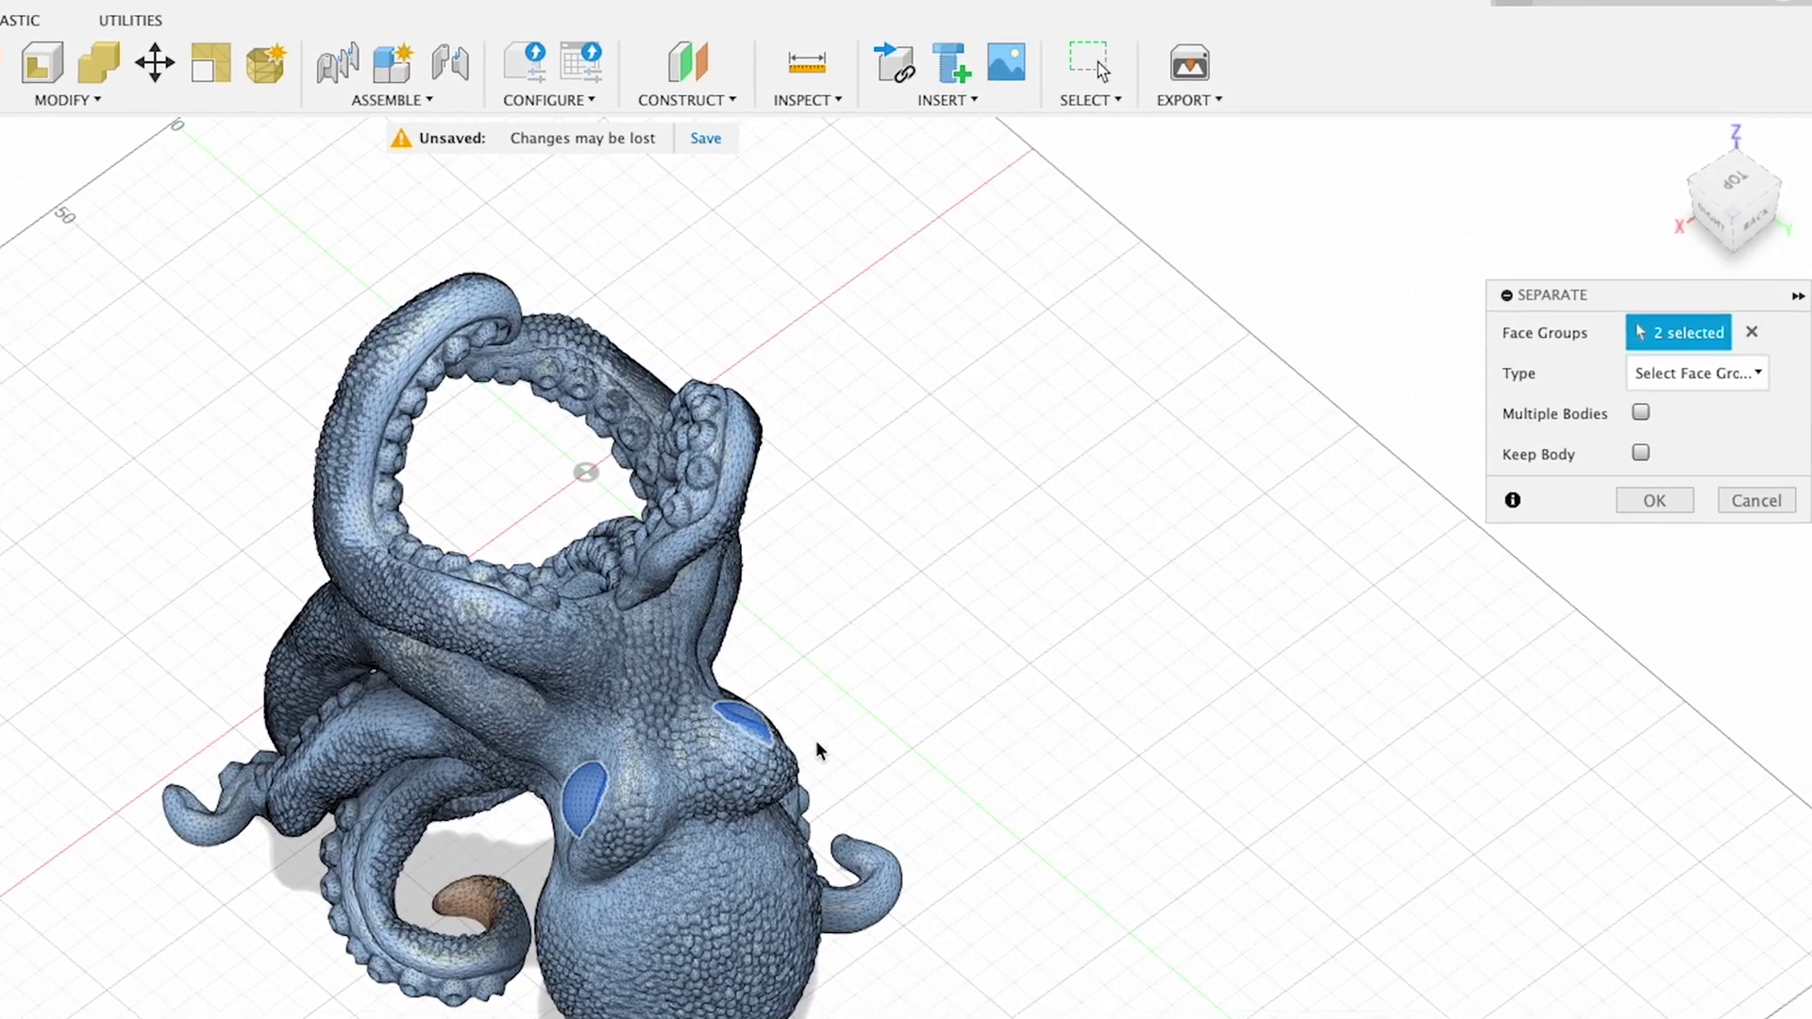
click(1654, 500)
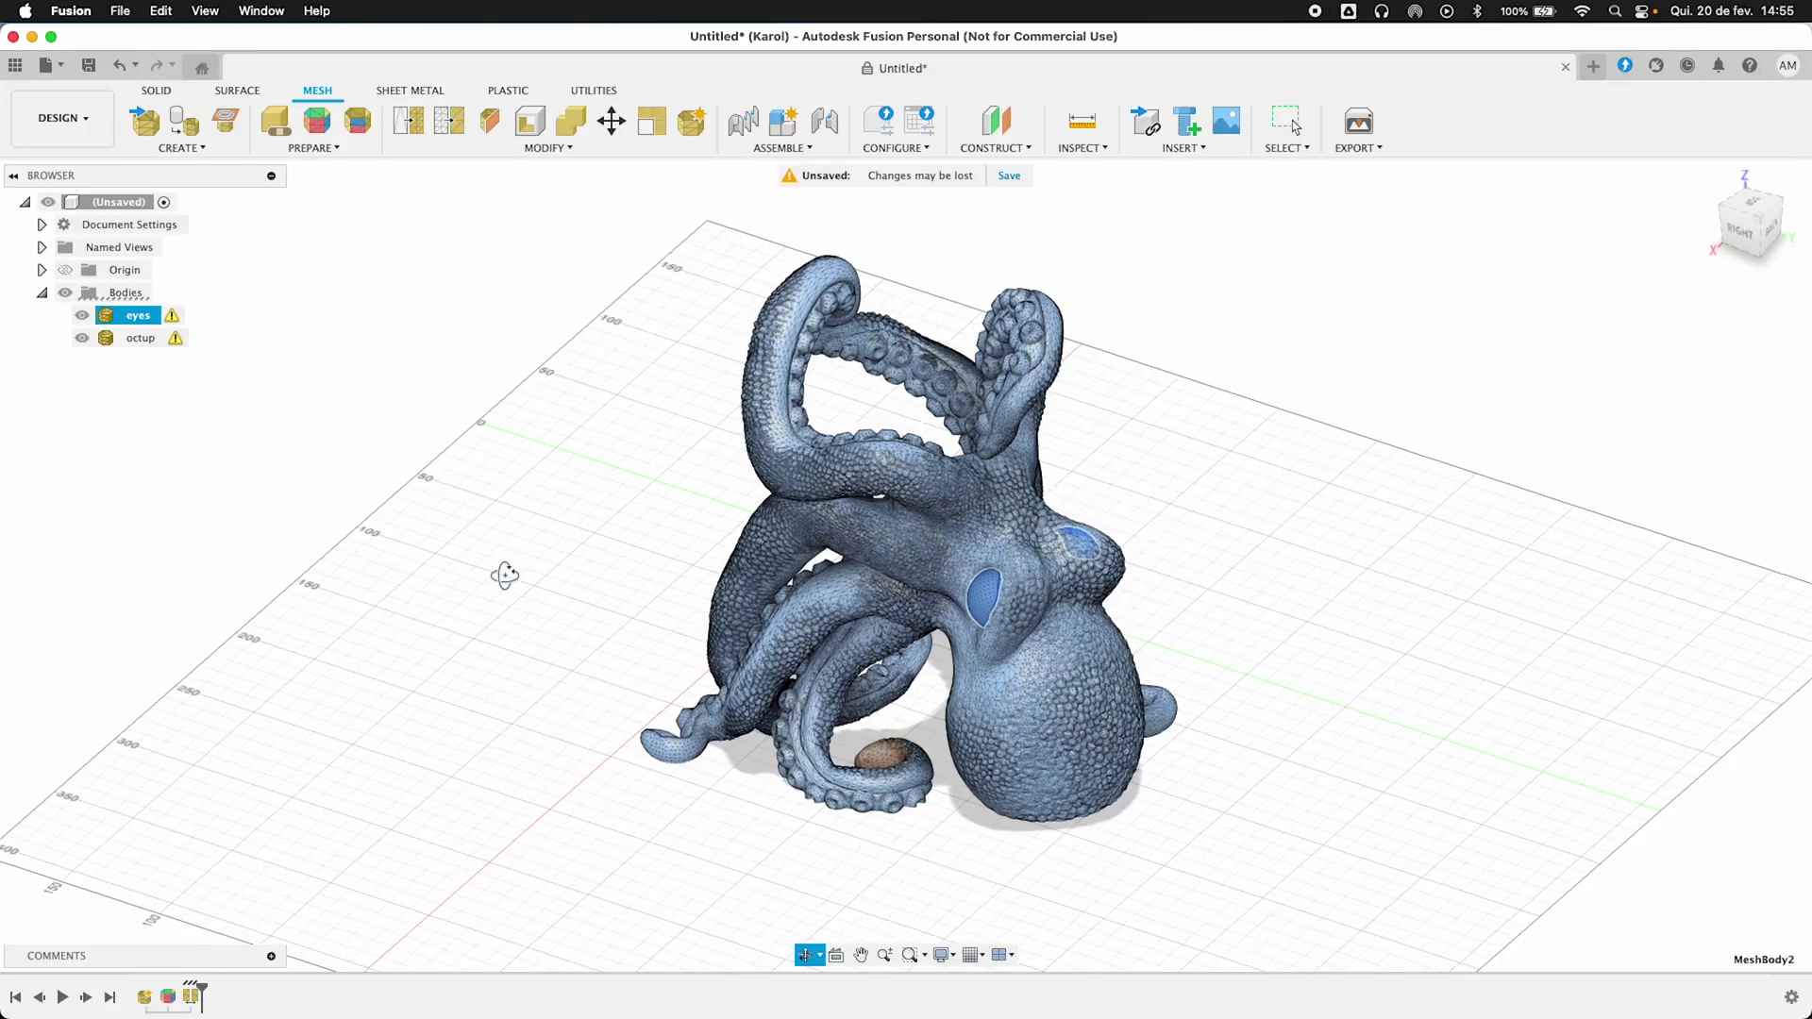
Hide the octup body and repair the eyes mesh with the Stitch and Remove repair type.
shift+middle_drag(506, 575, 215, 445)
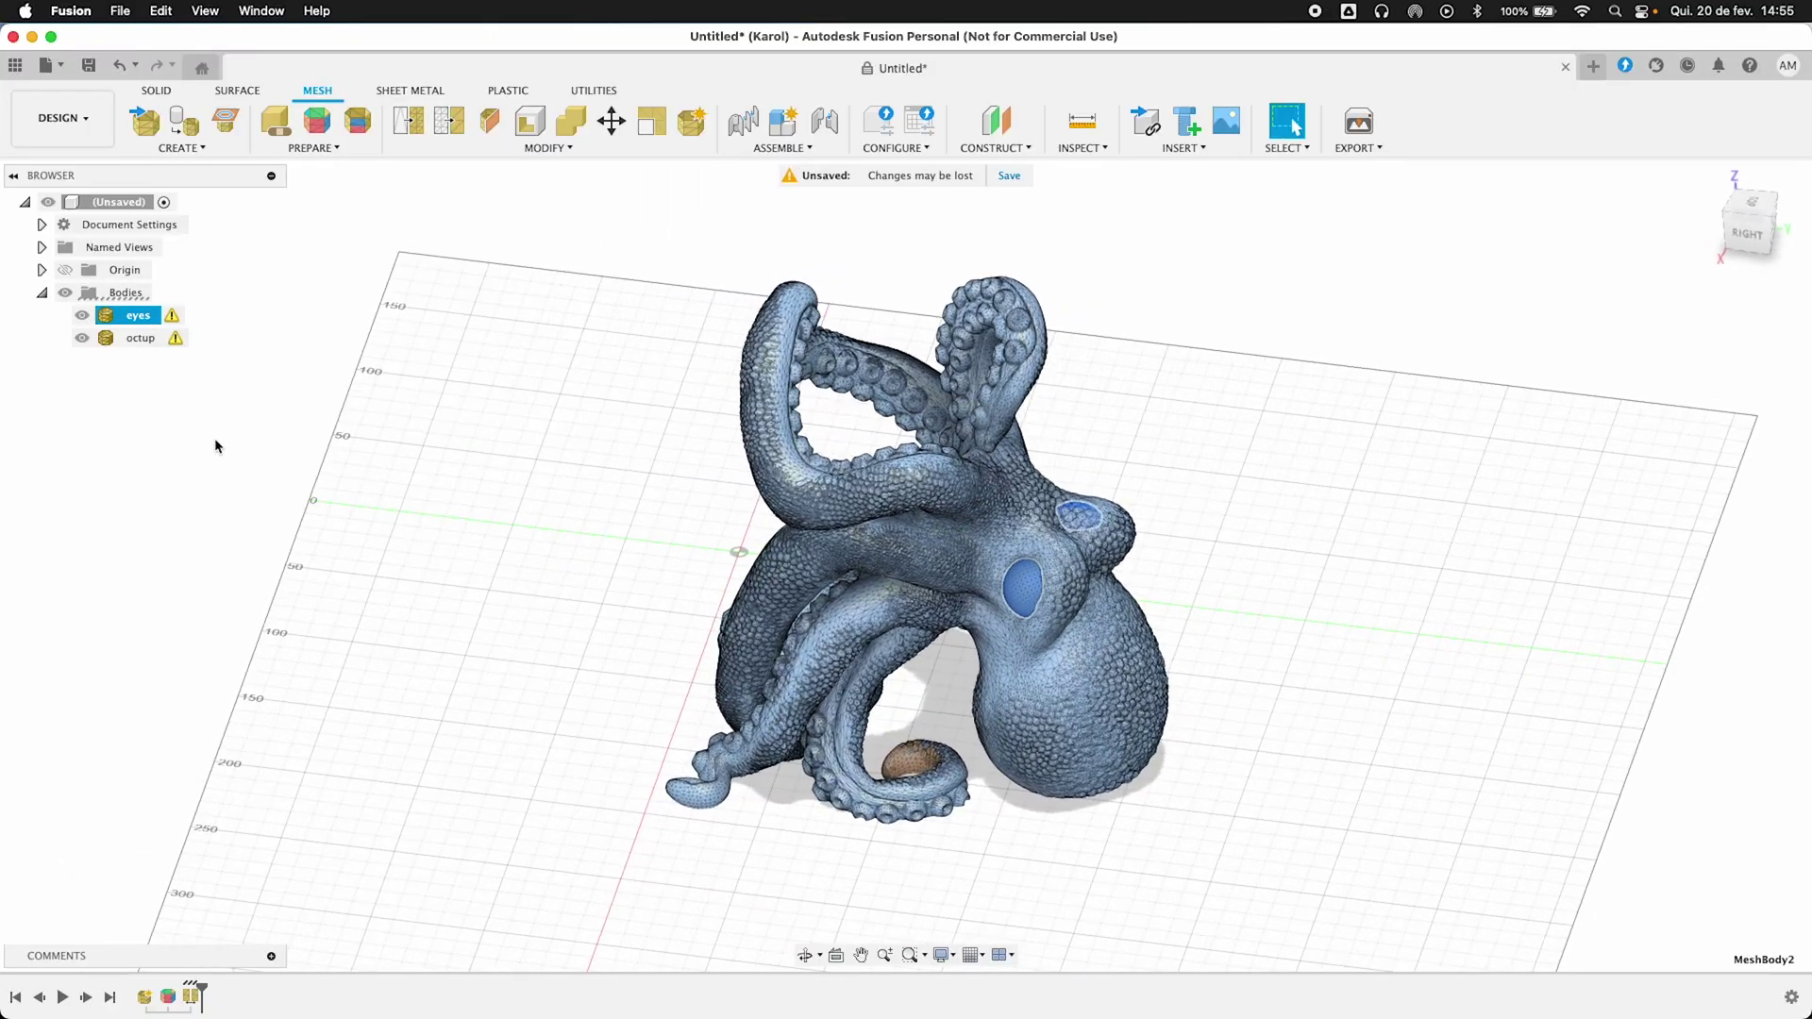
click(83, 338)
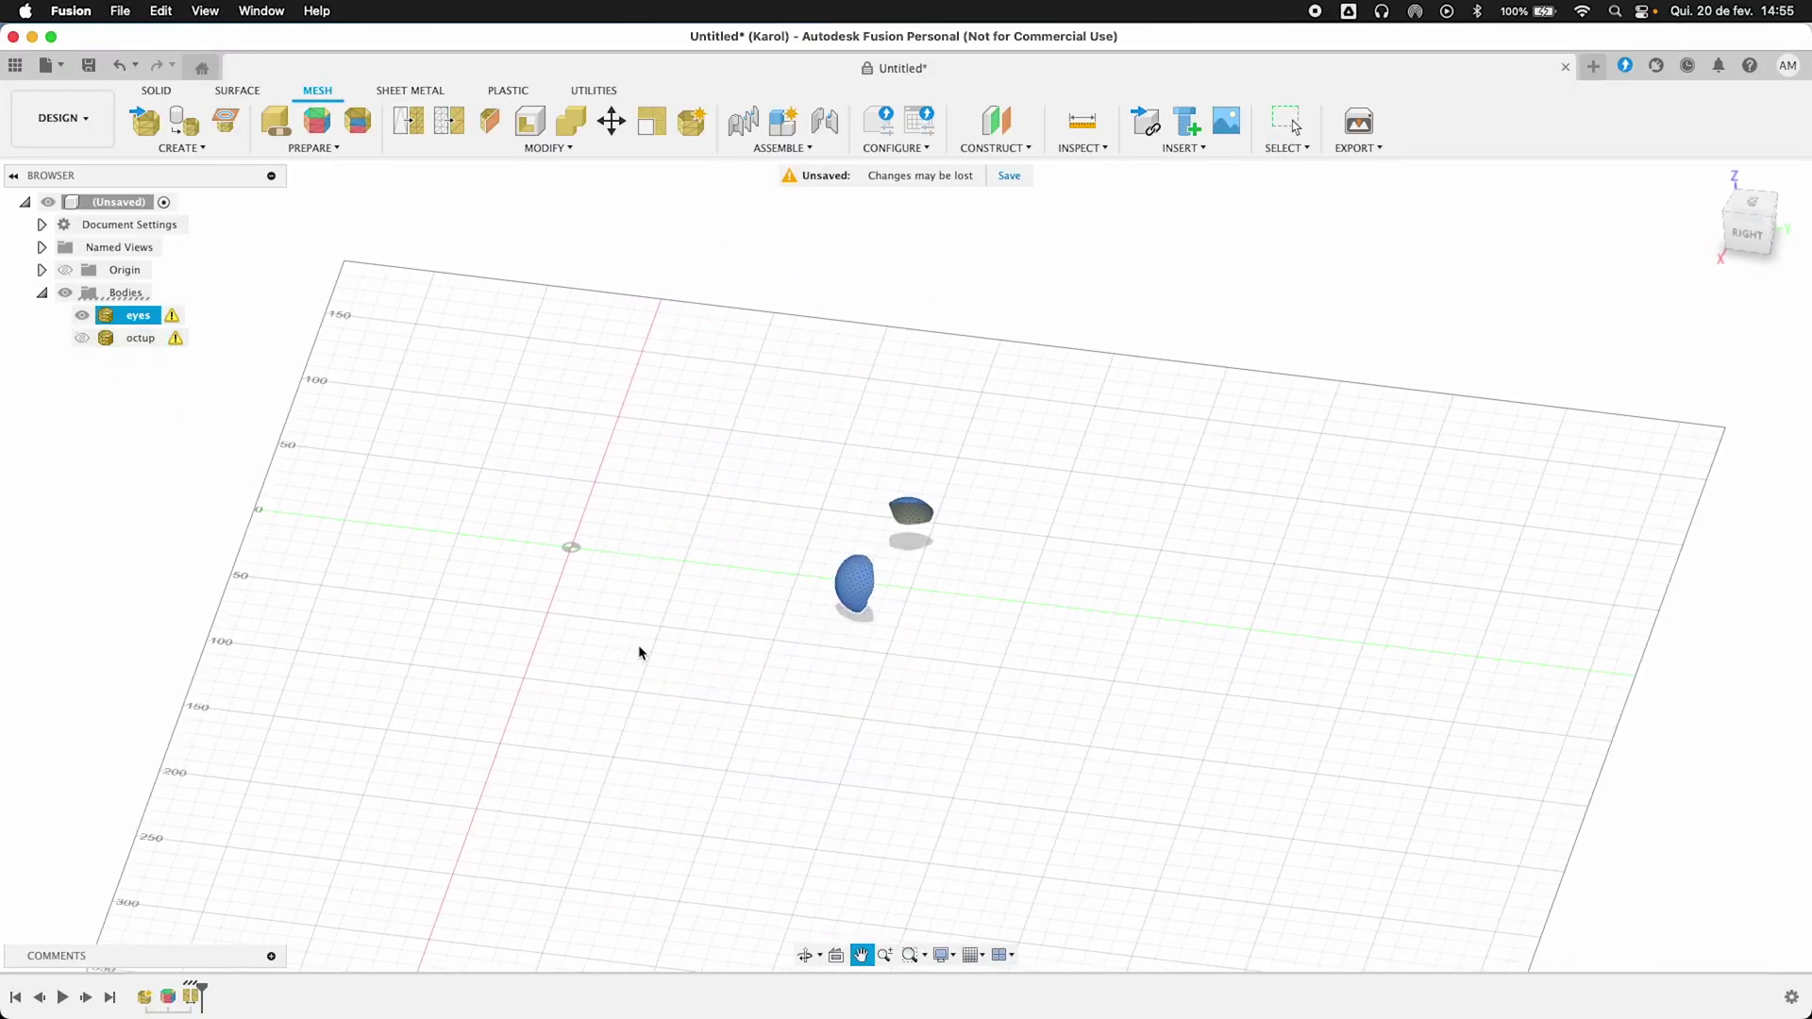
click(175, 320)
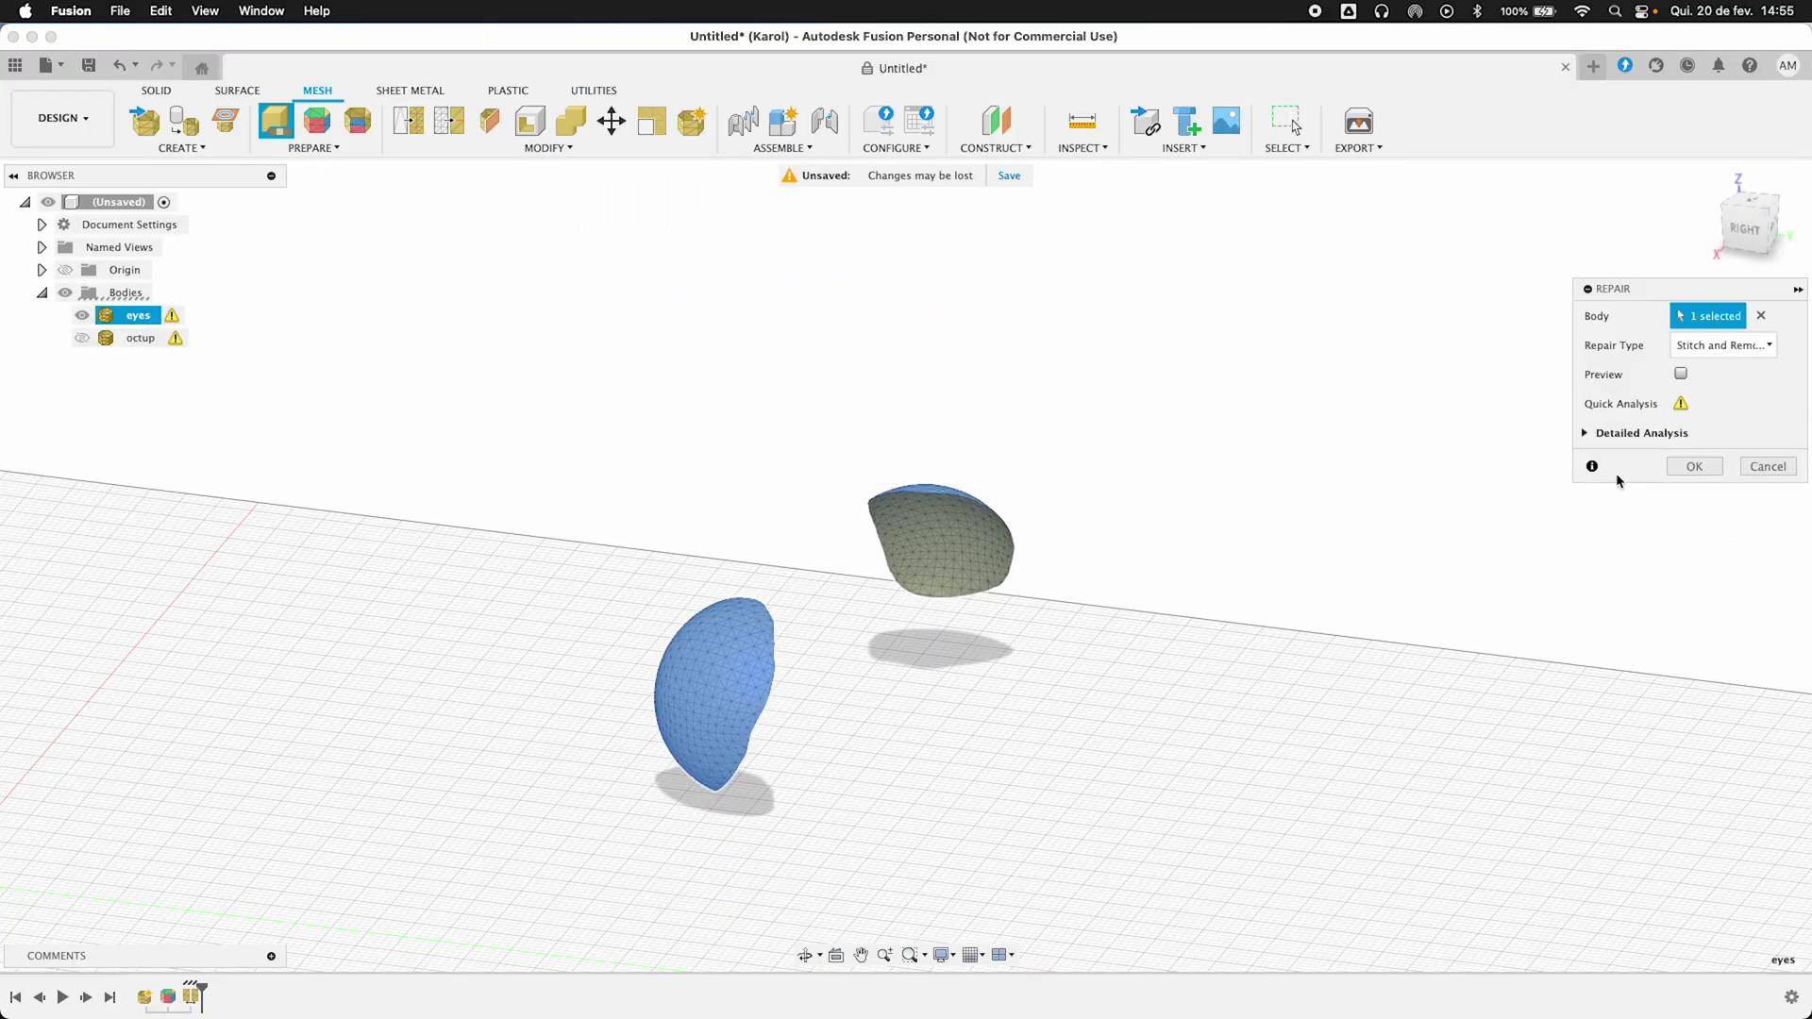
click(1693, 468)
Save the eyes mesh as the STL file eyes in the computer's Bordeaux_The_Octopus_STL folder.
right_click(138, 317)
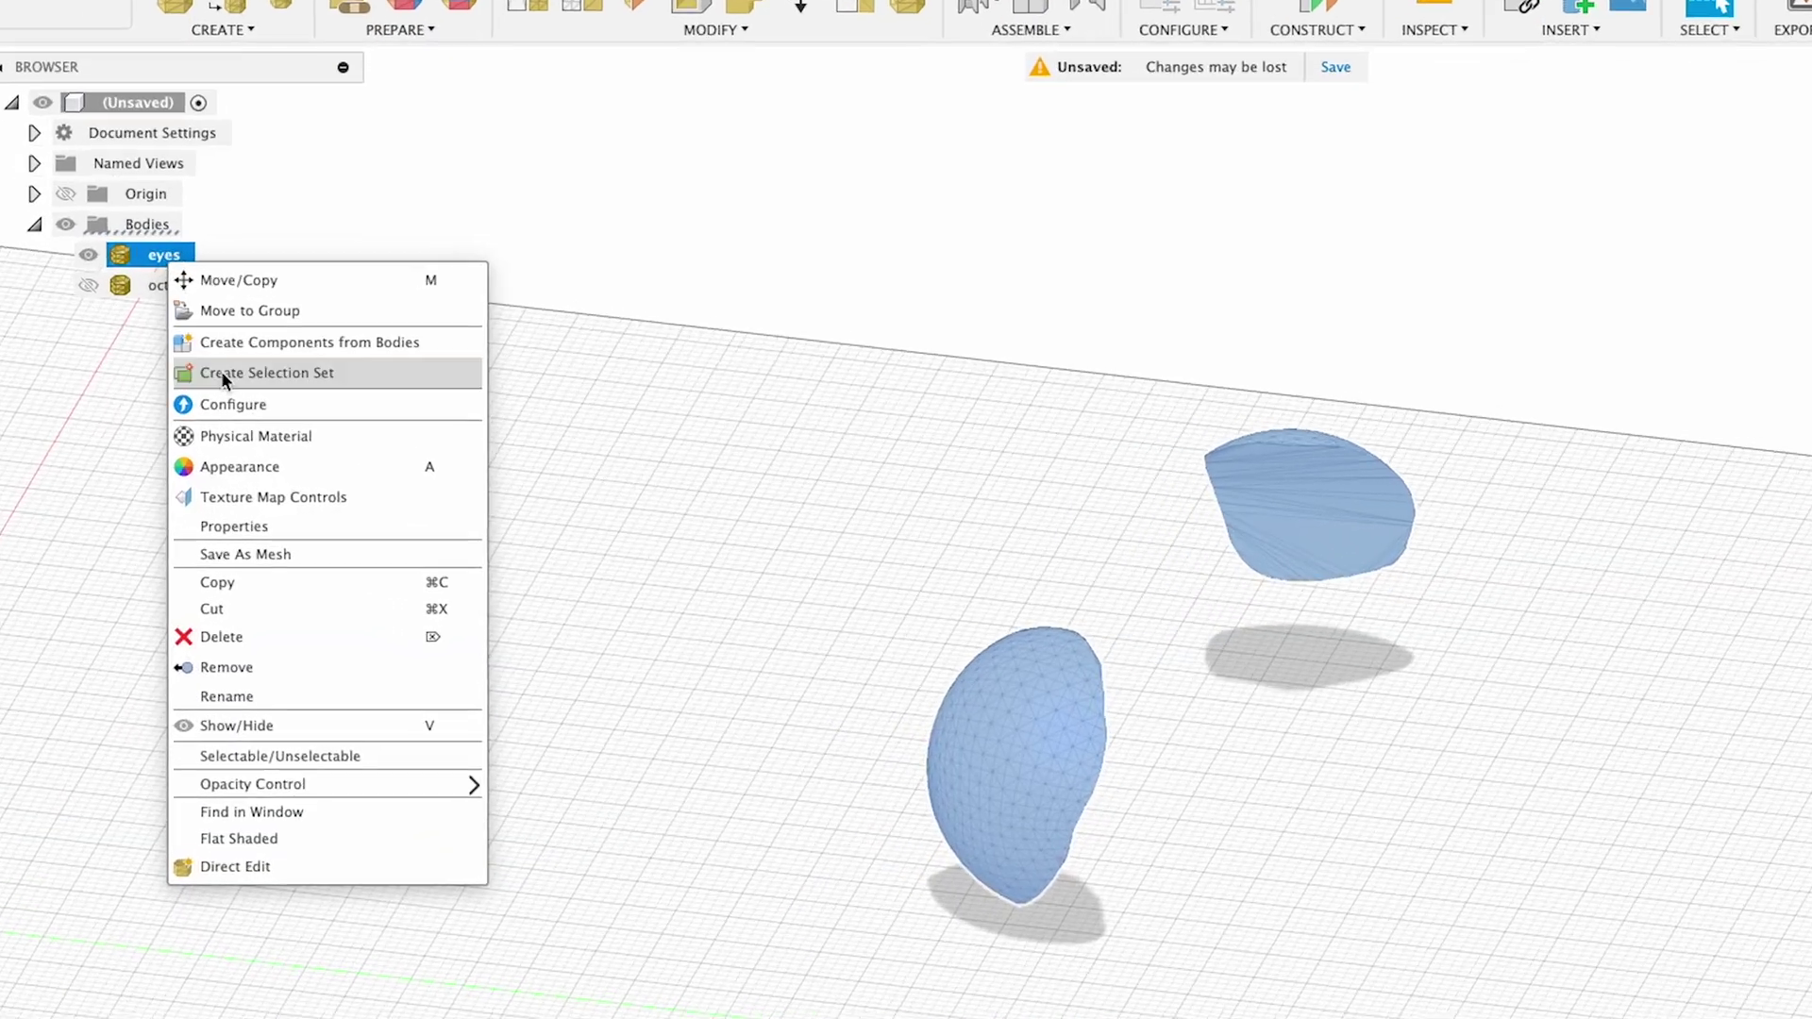
click(229, 533)
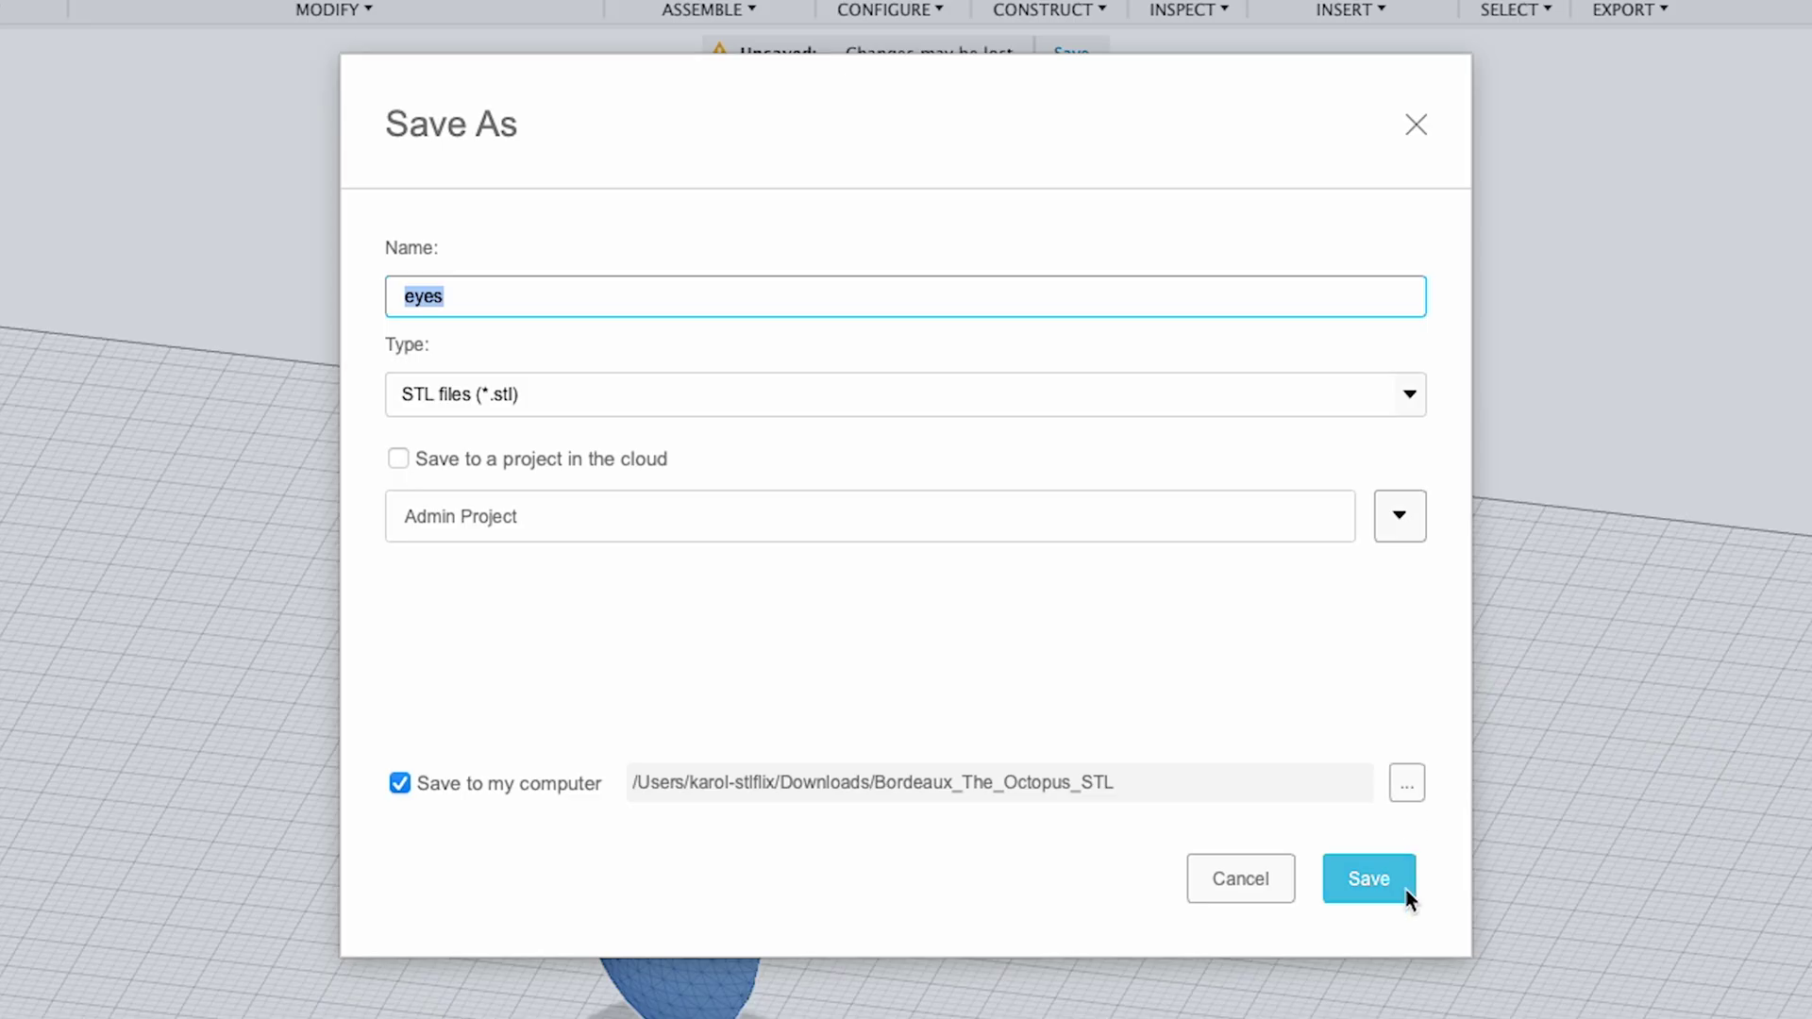
click(1403, 890)
Import eyes.stl into Blender at scale 1.000 with Y forward, Z up and mesh validation on.
drag(1141, 483, 692, 498)
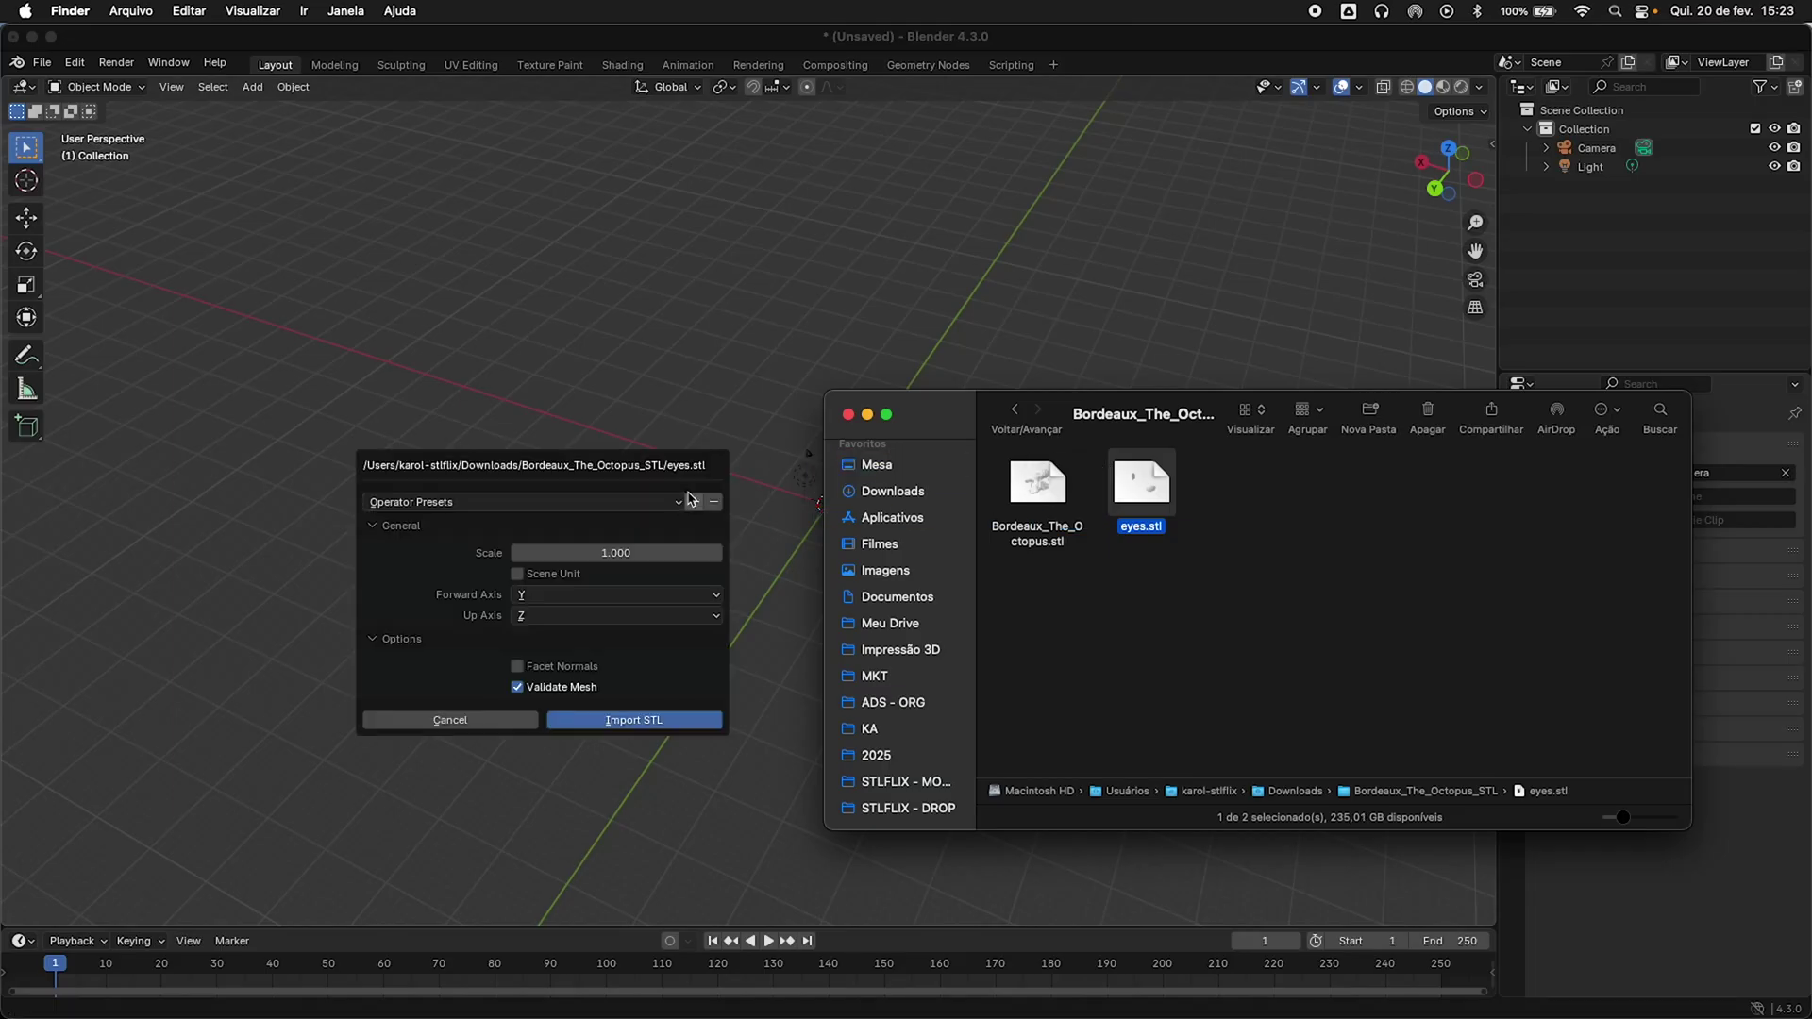
click(688, 724)
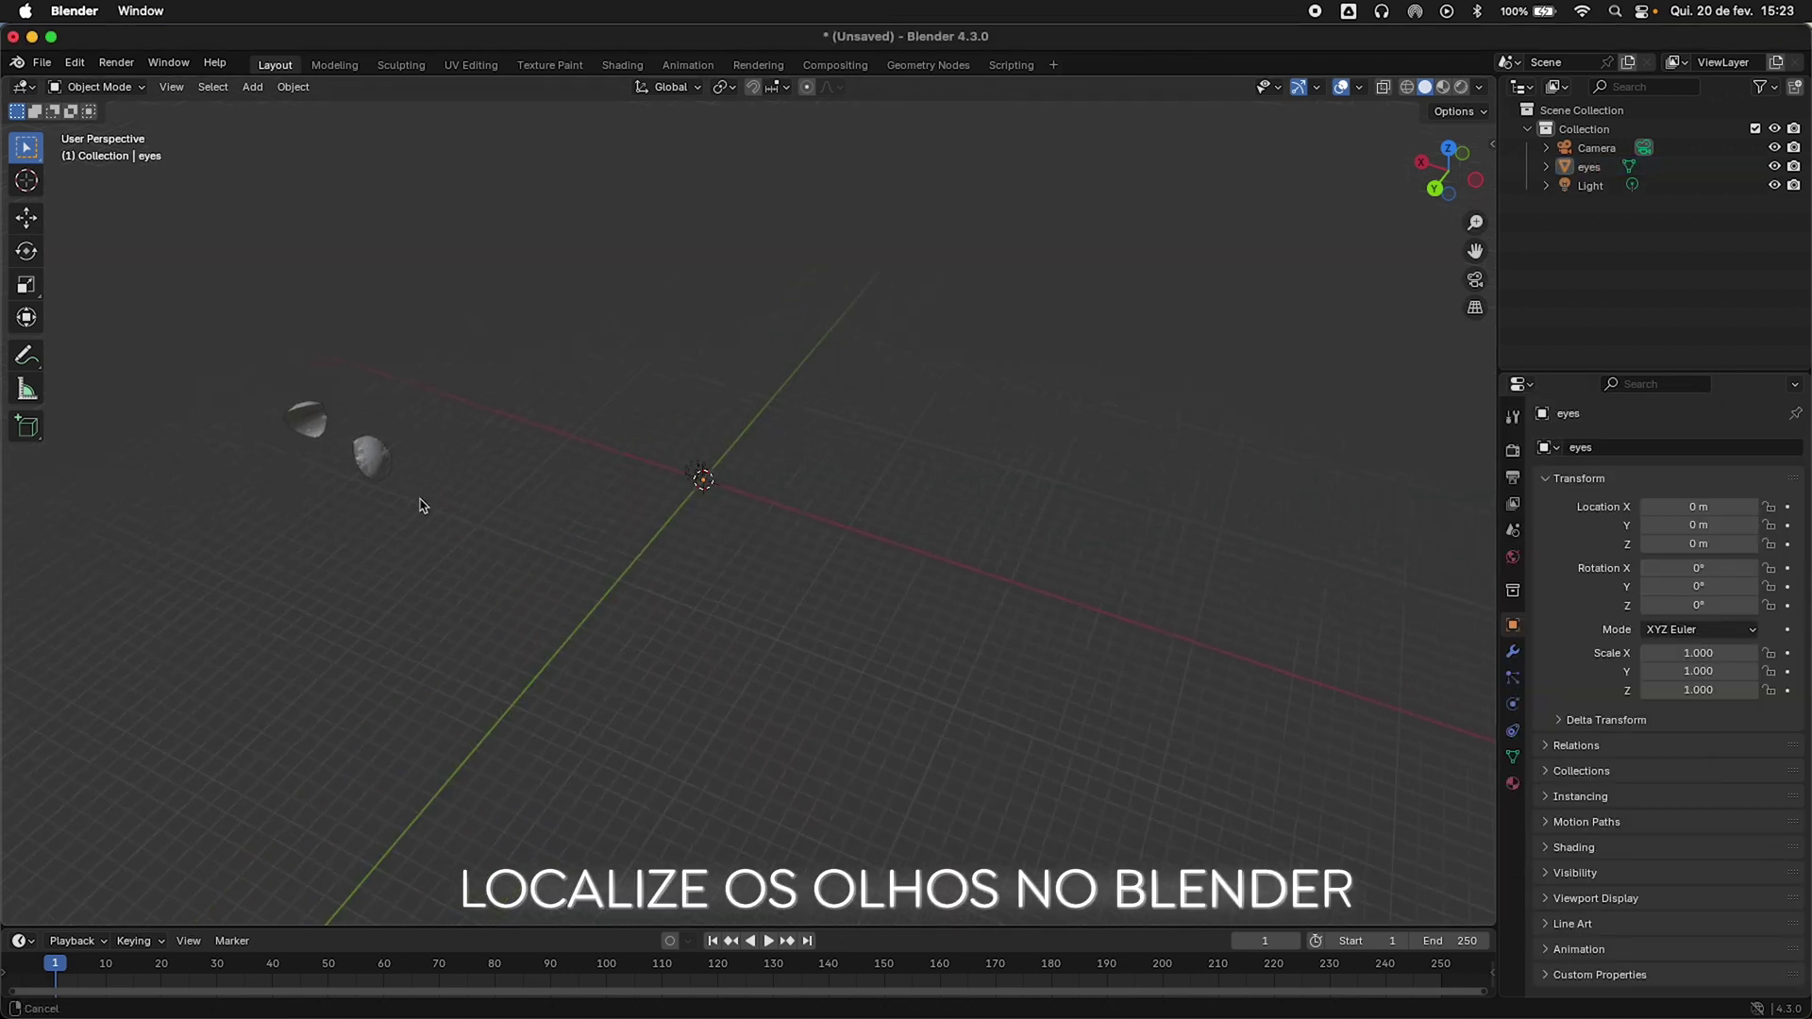
Enter Edit Mode on the eyes object and select the back surface of one eye with Circle Select.
click(953, 622)
click(123, 86)
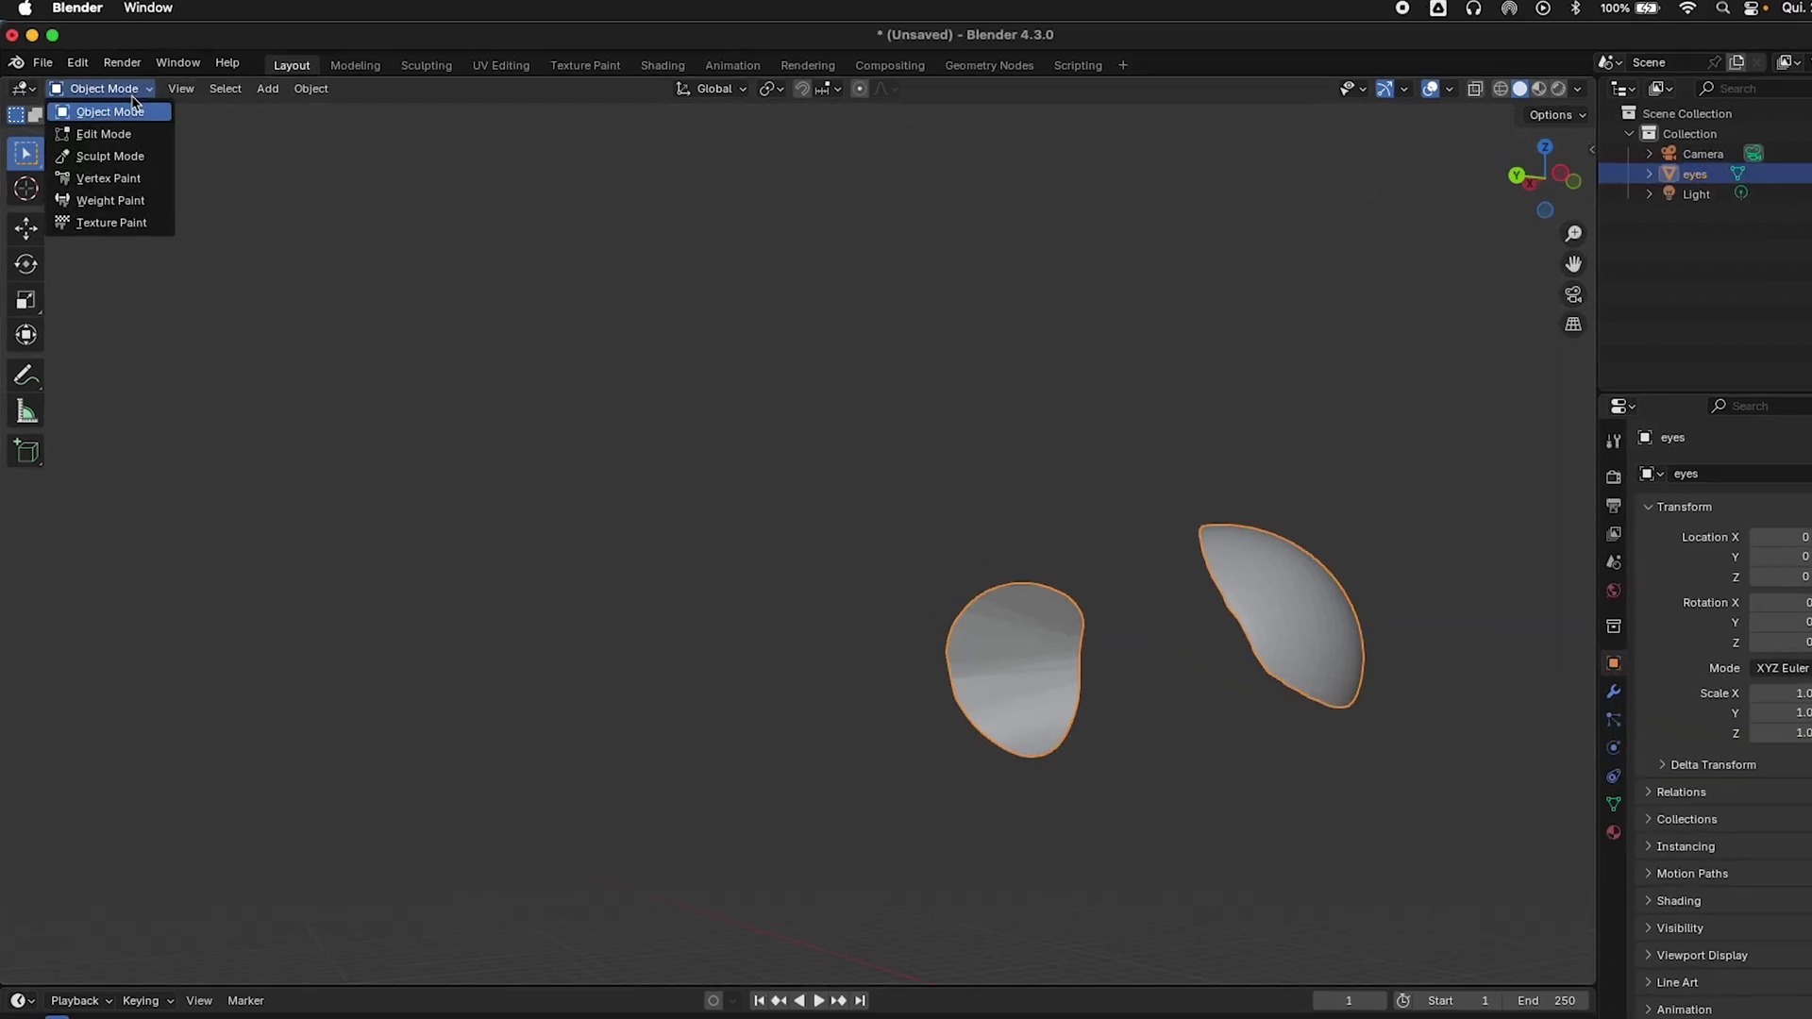
click(167, 159)
click(368, 98)
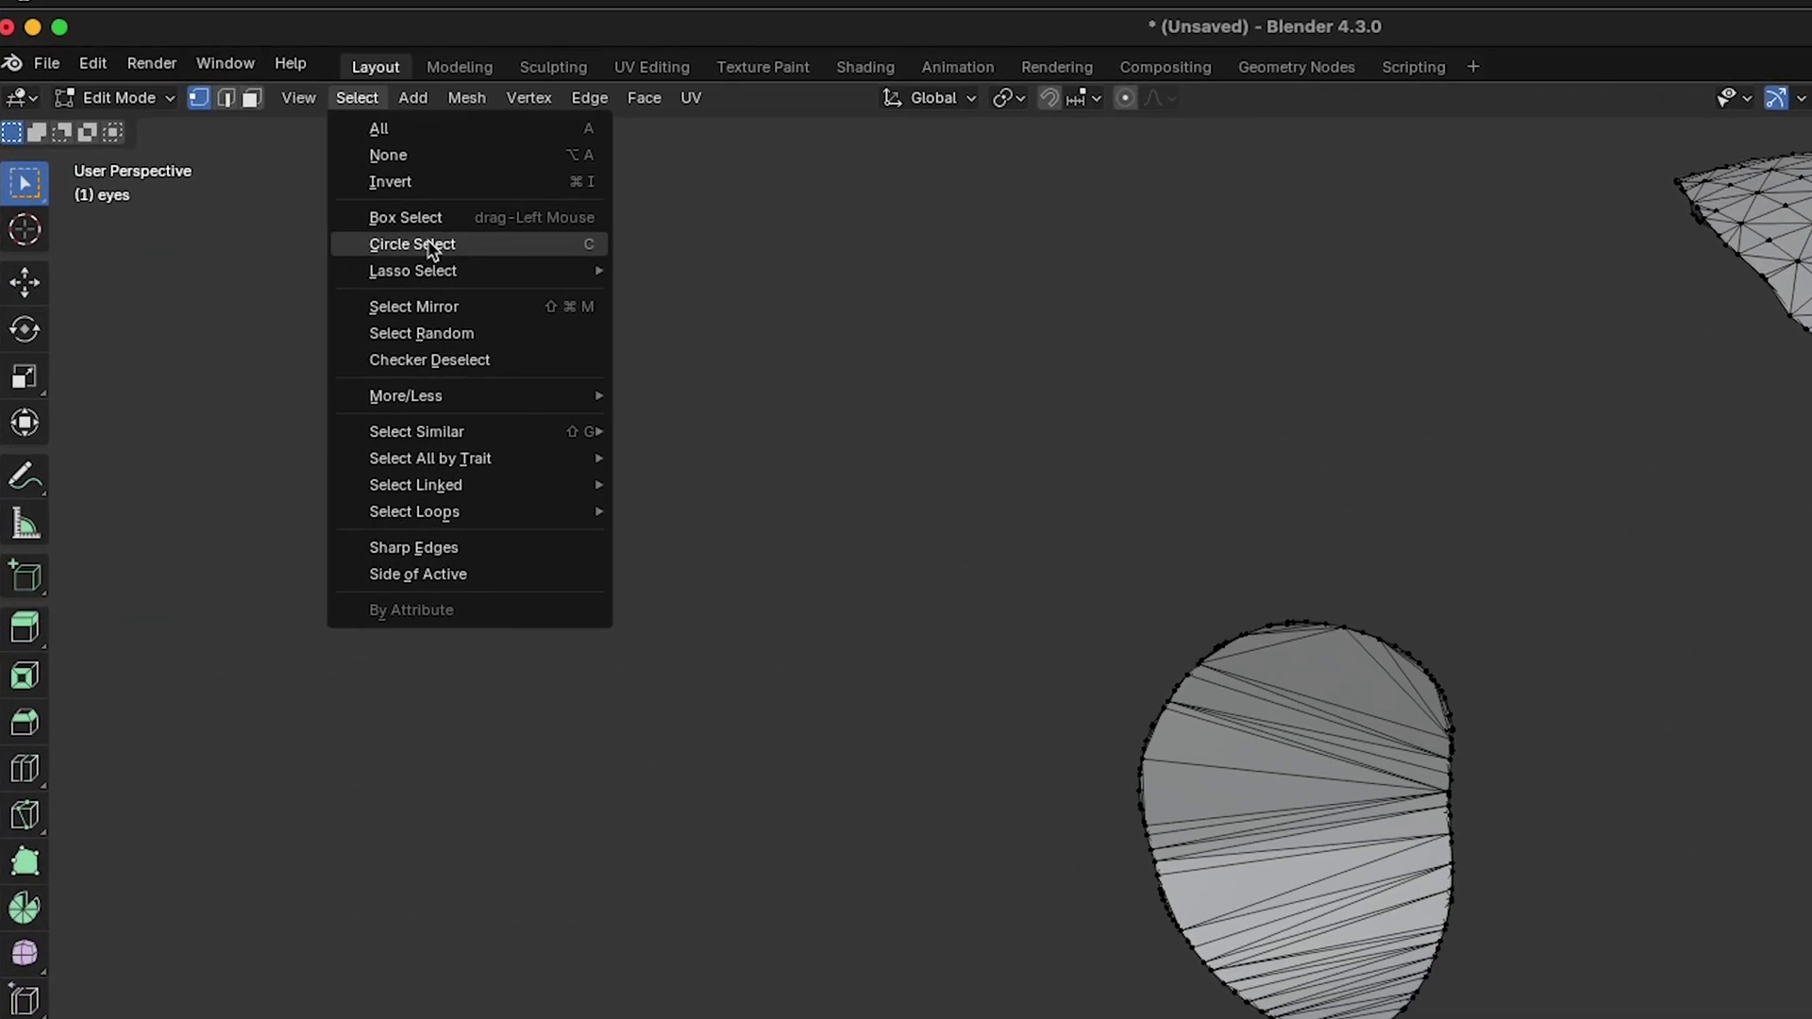
click(413, 245)
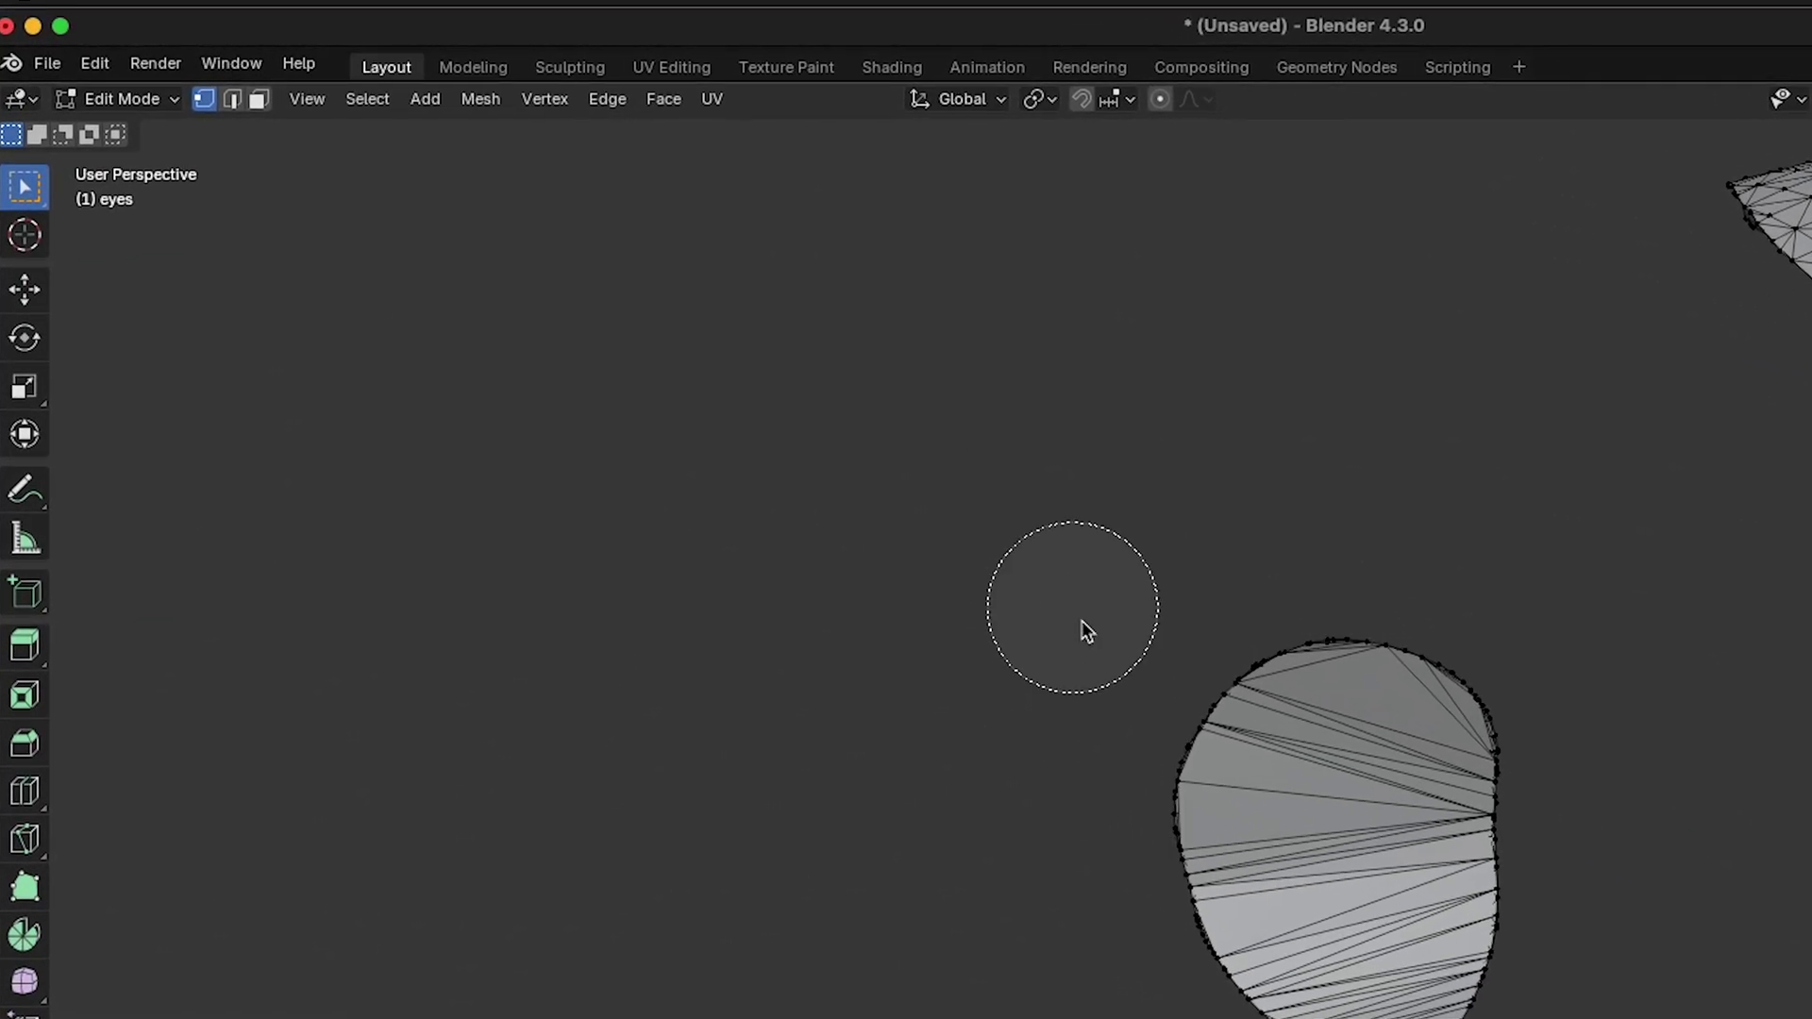
scroll(1079, 627, up, 5)
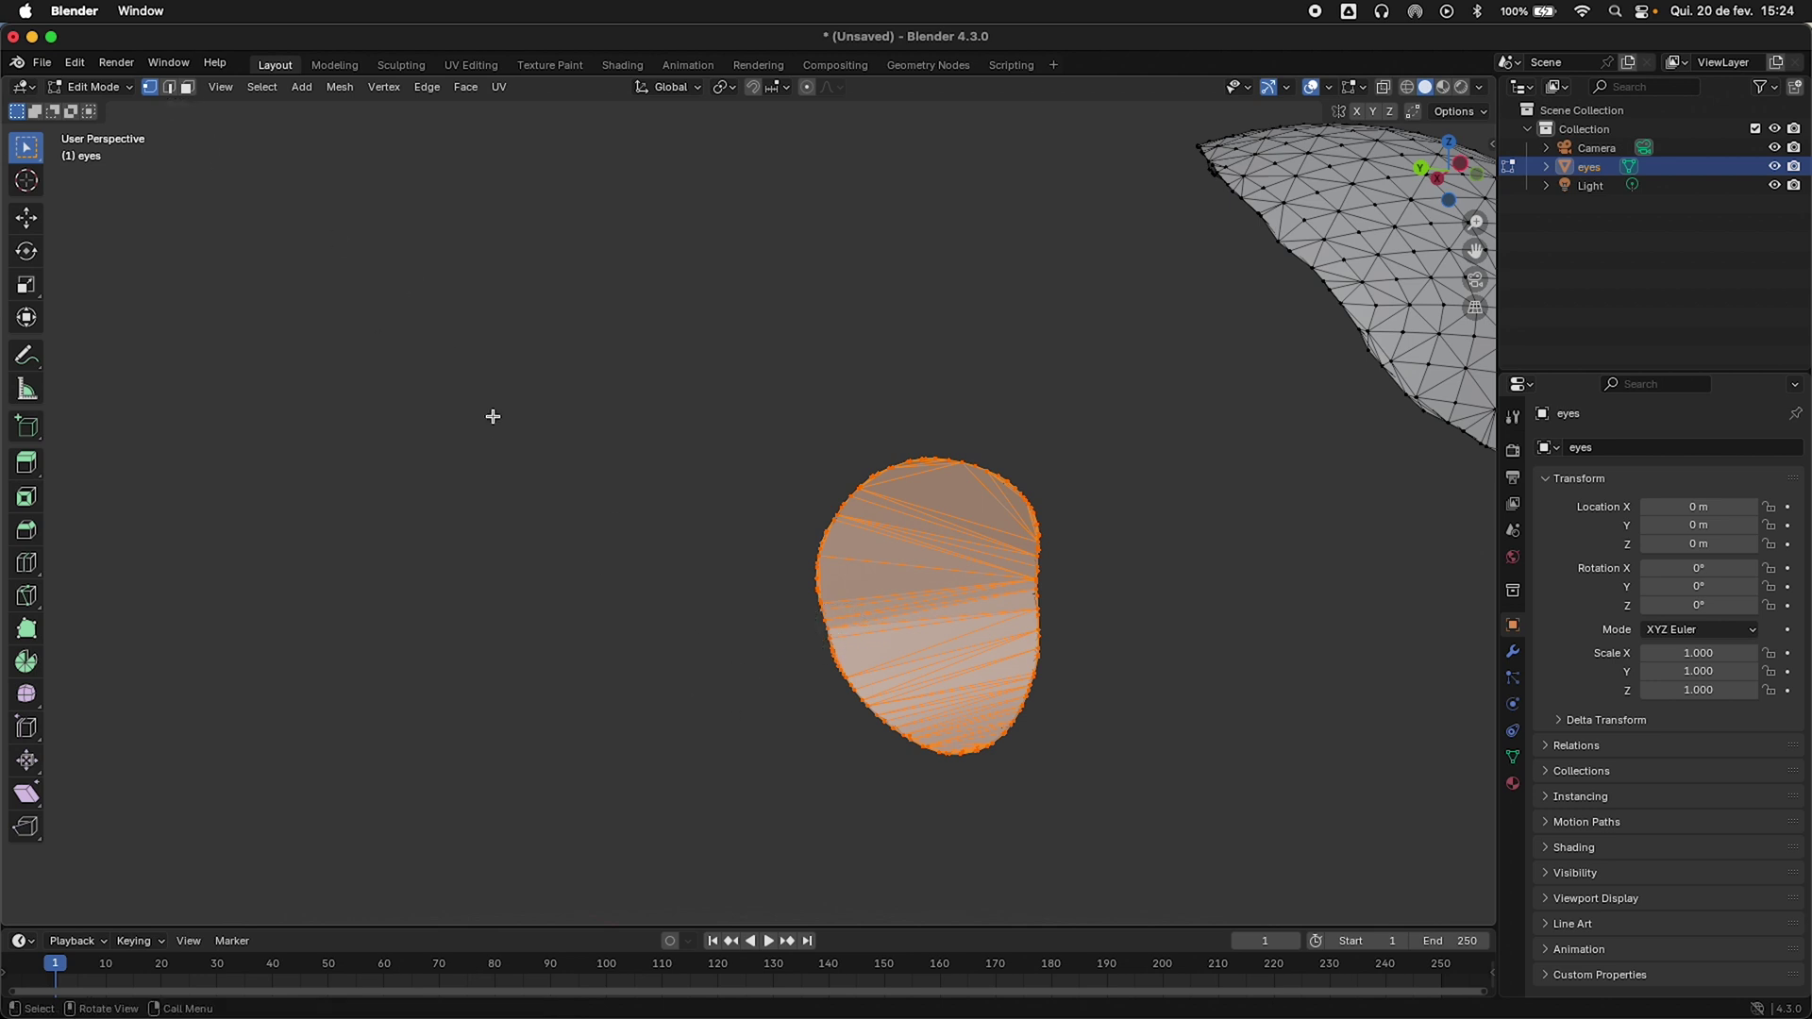
Extrude the first eye's selected back surface outward and select the back surface of the other eye.
middle_drag(378, 342, 626, 544)
key(e)
click(671, 647)
middle_drag(671, 647, 668, 583)
key(a)
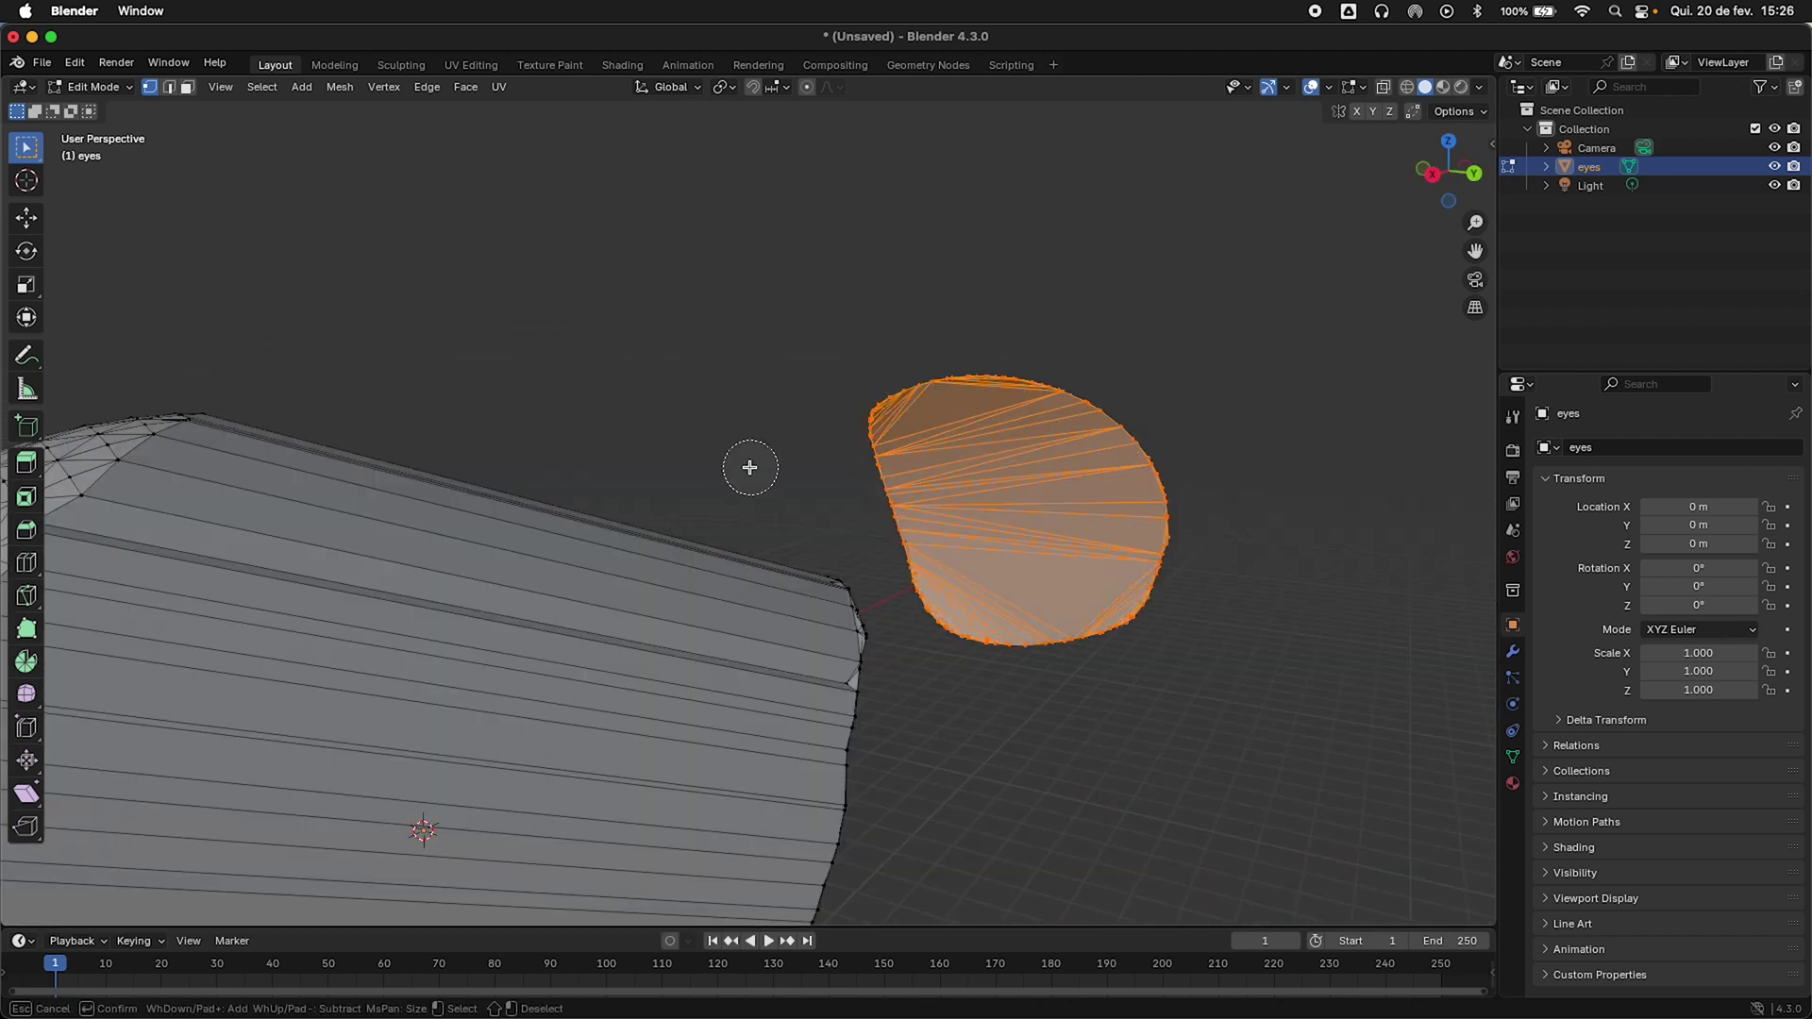
Export the two thickened eyes from Blender in STL format.
click(42, 63)
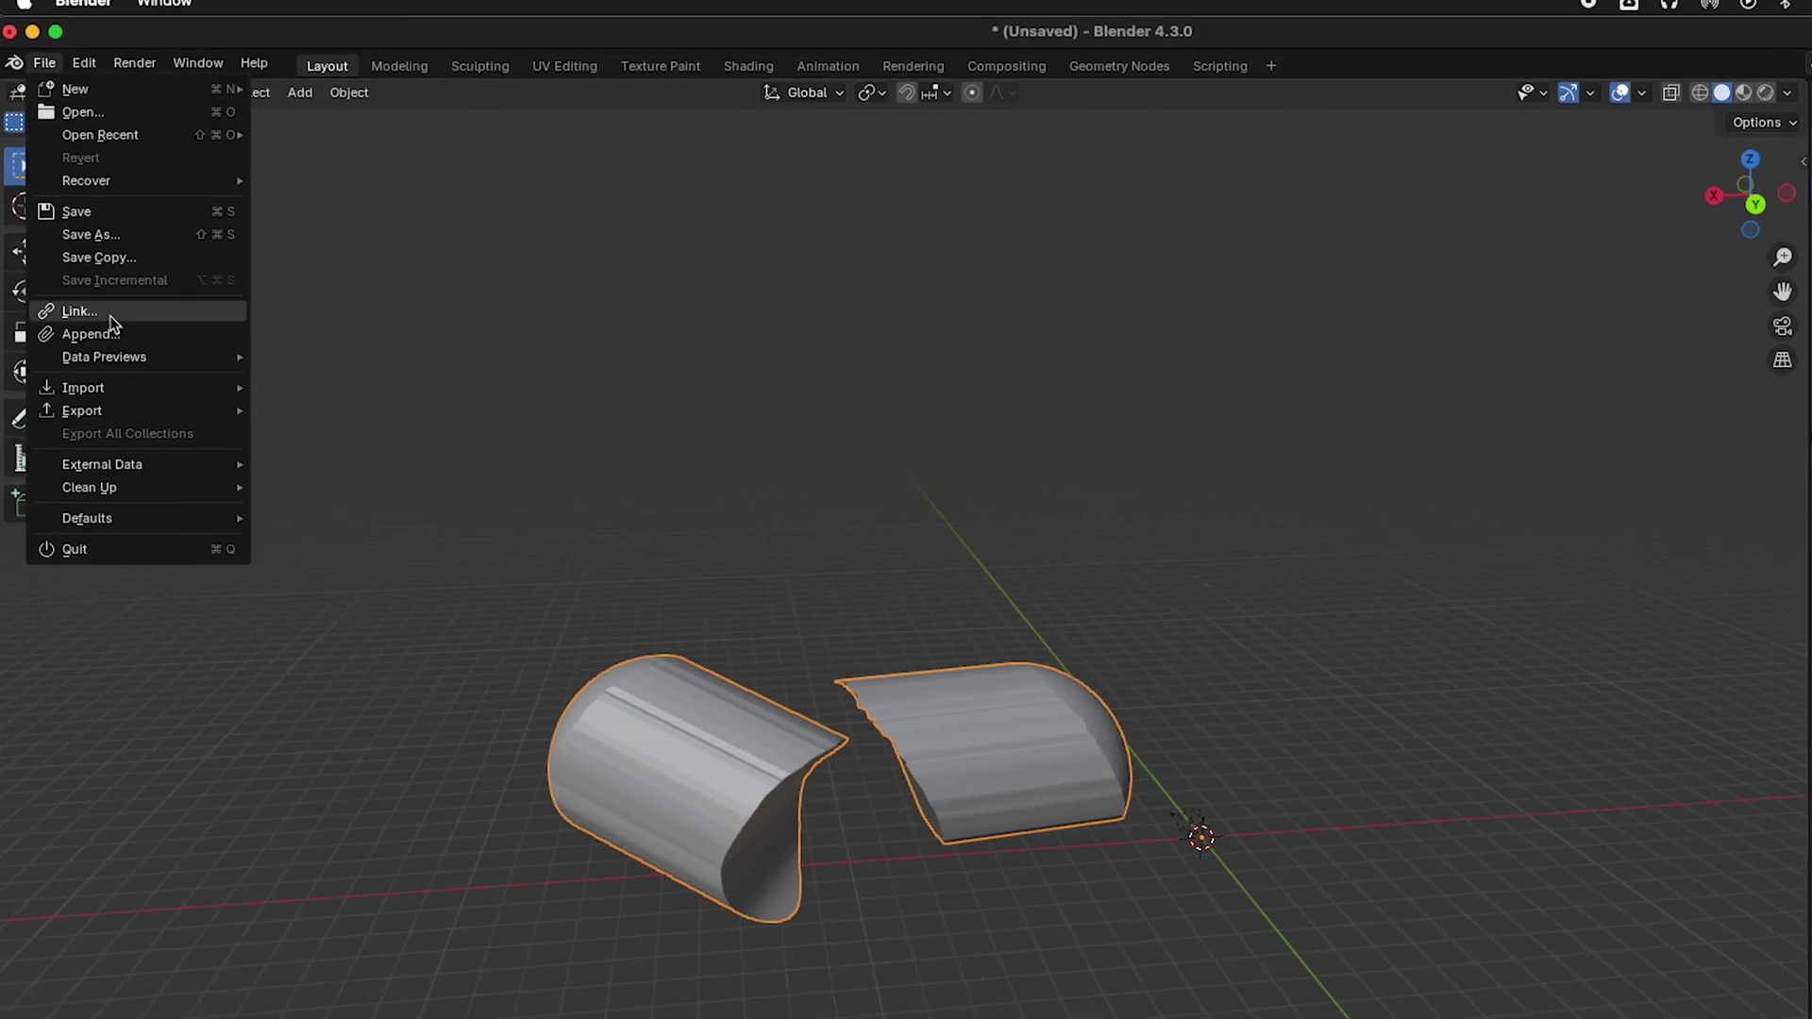
mouse_move(104, 355)
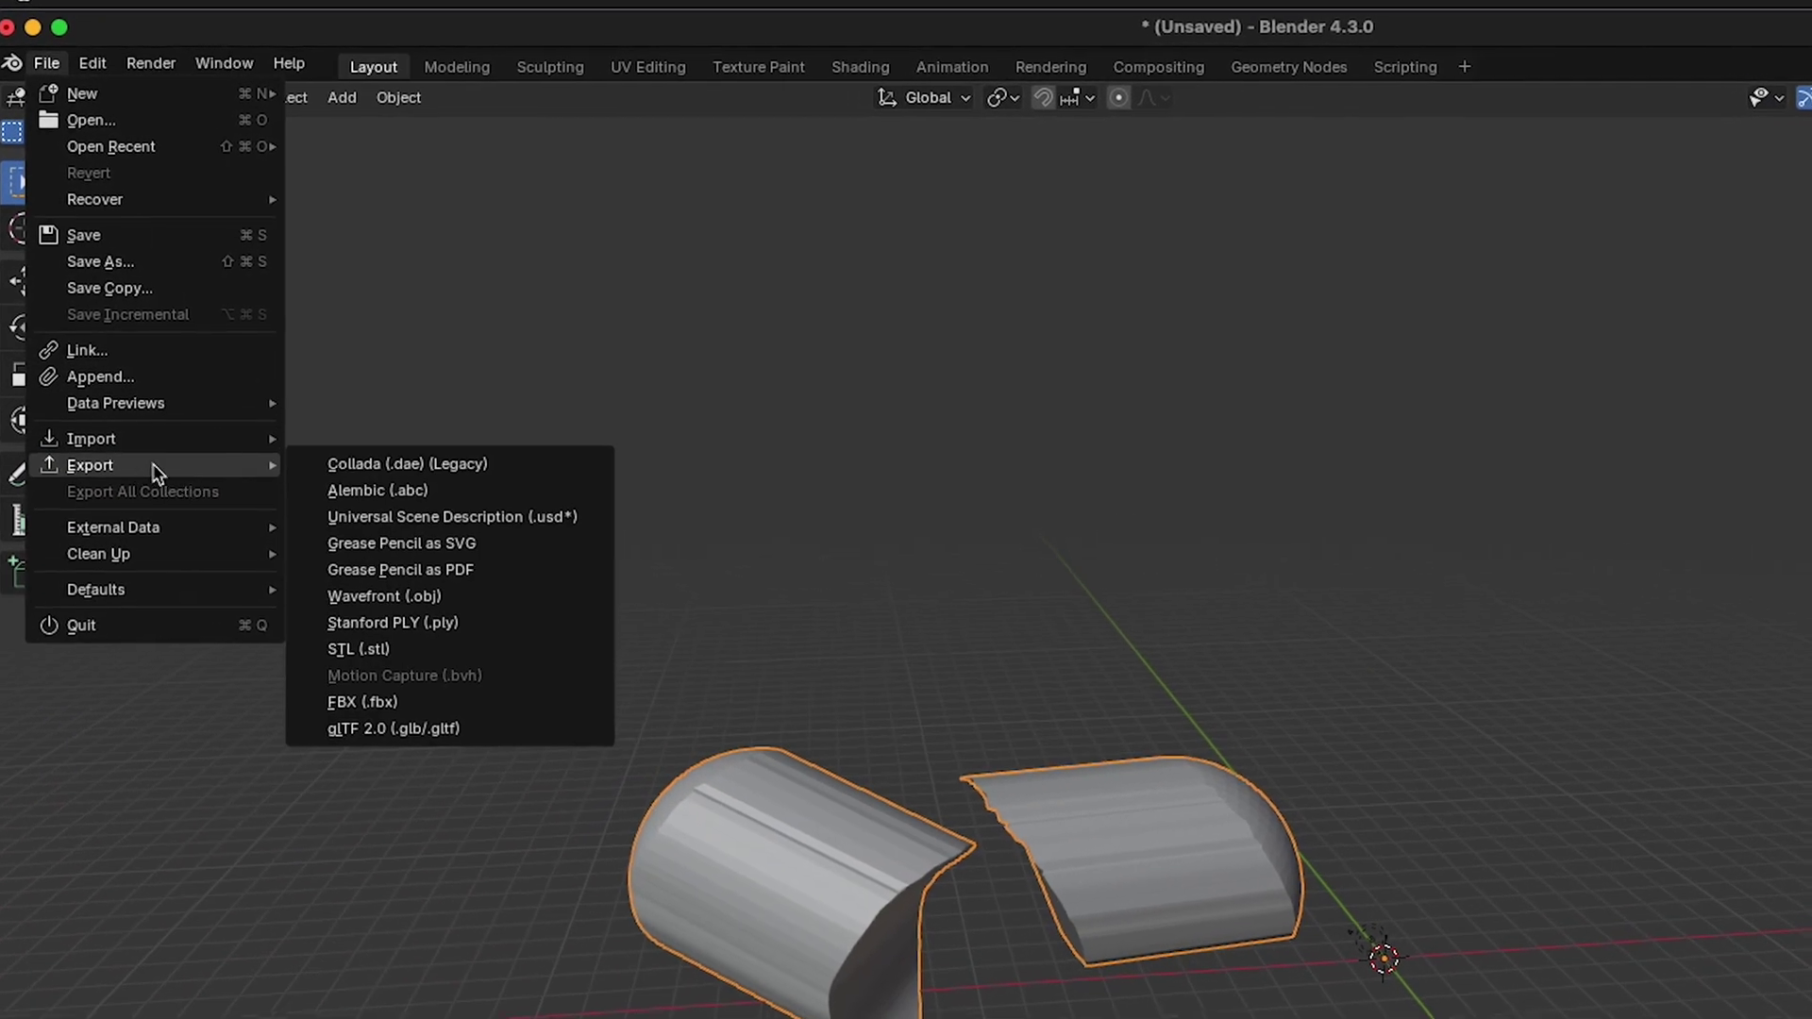
click(357, 645)
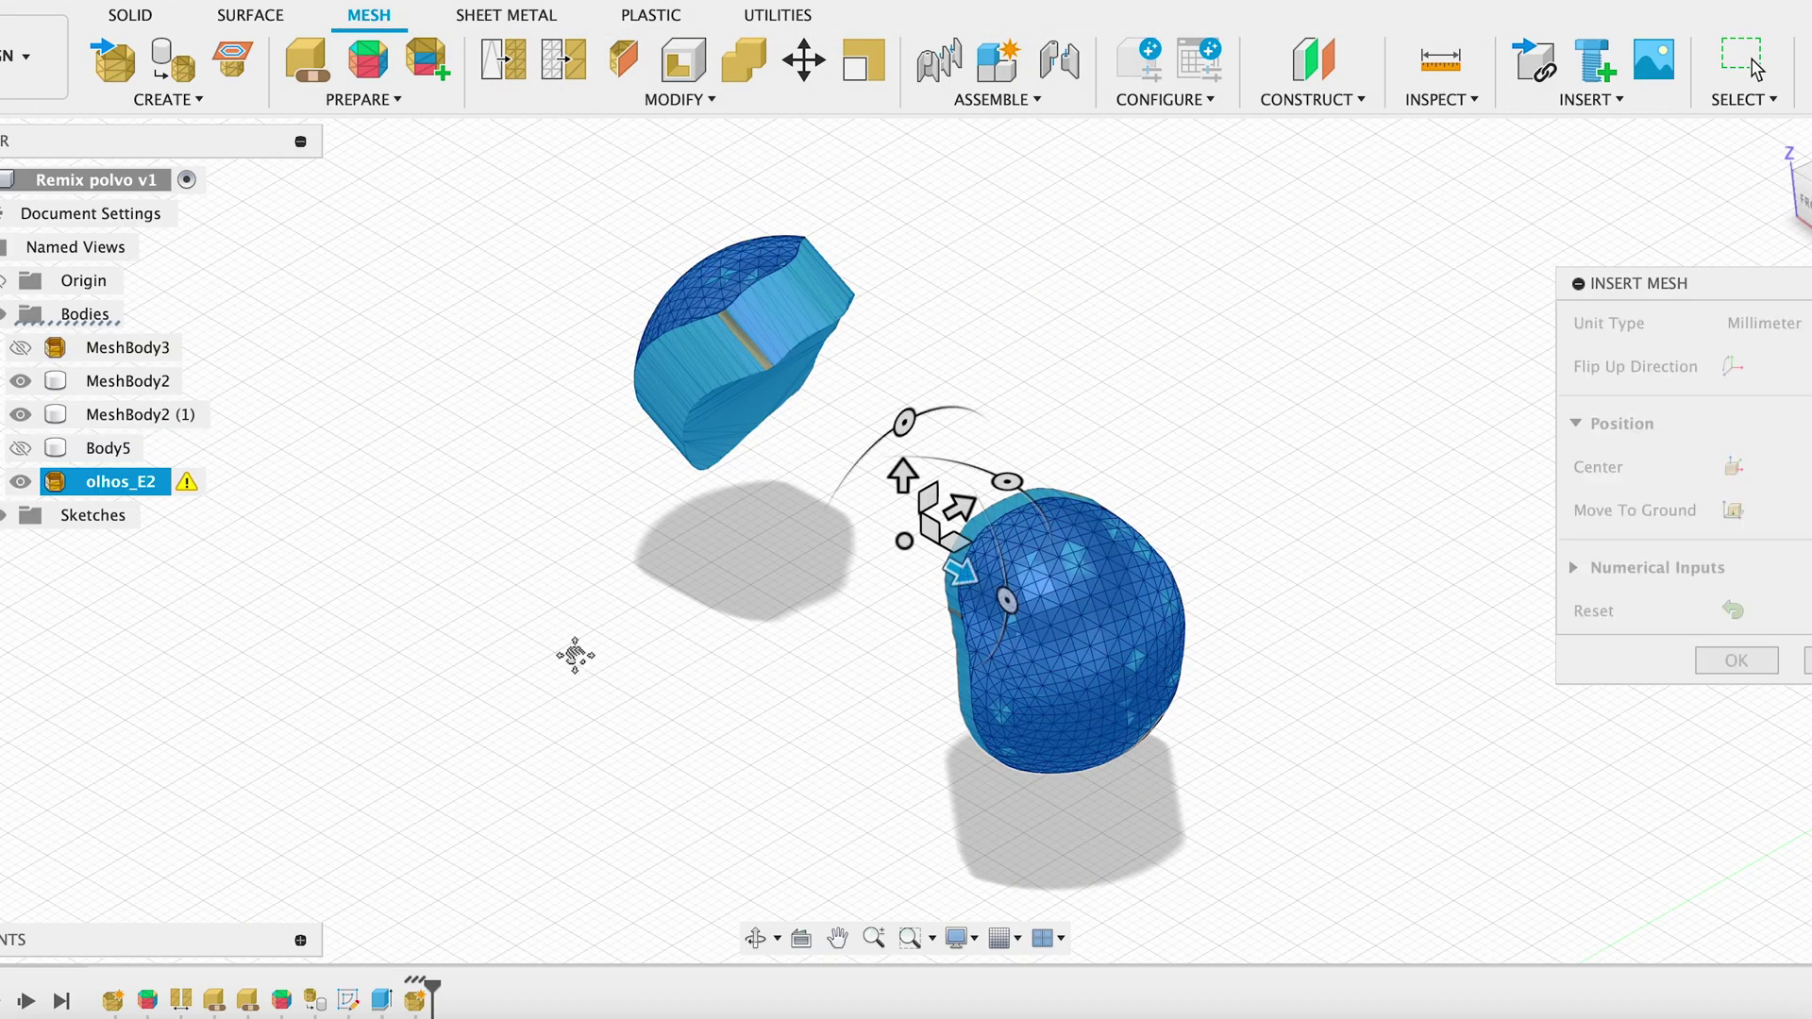
In the Fusion design Remix polvo, create a sketch on the large triangular facet at the back of the eye body.
shift+middle_drag(575, 655, 760, 627)
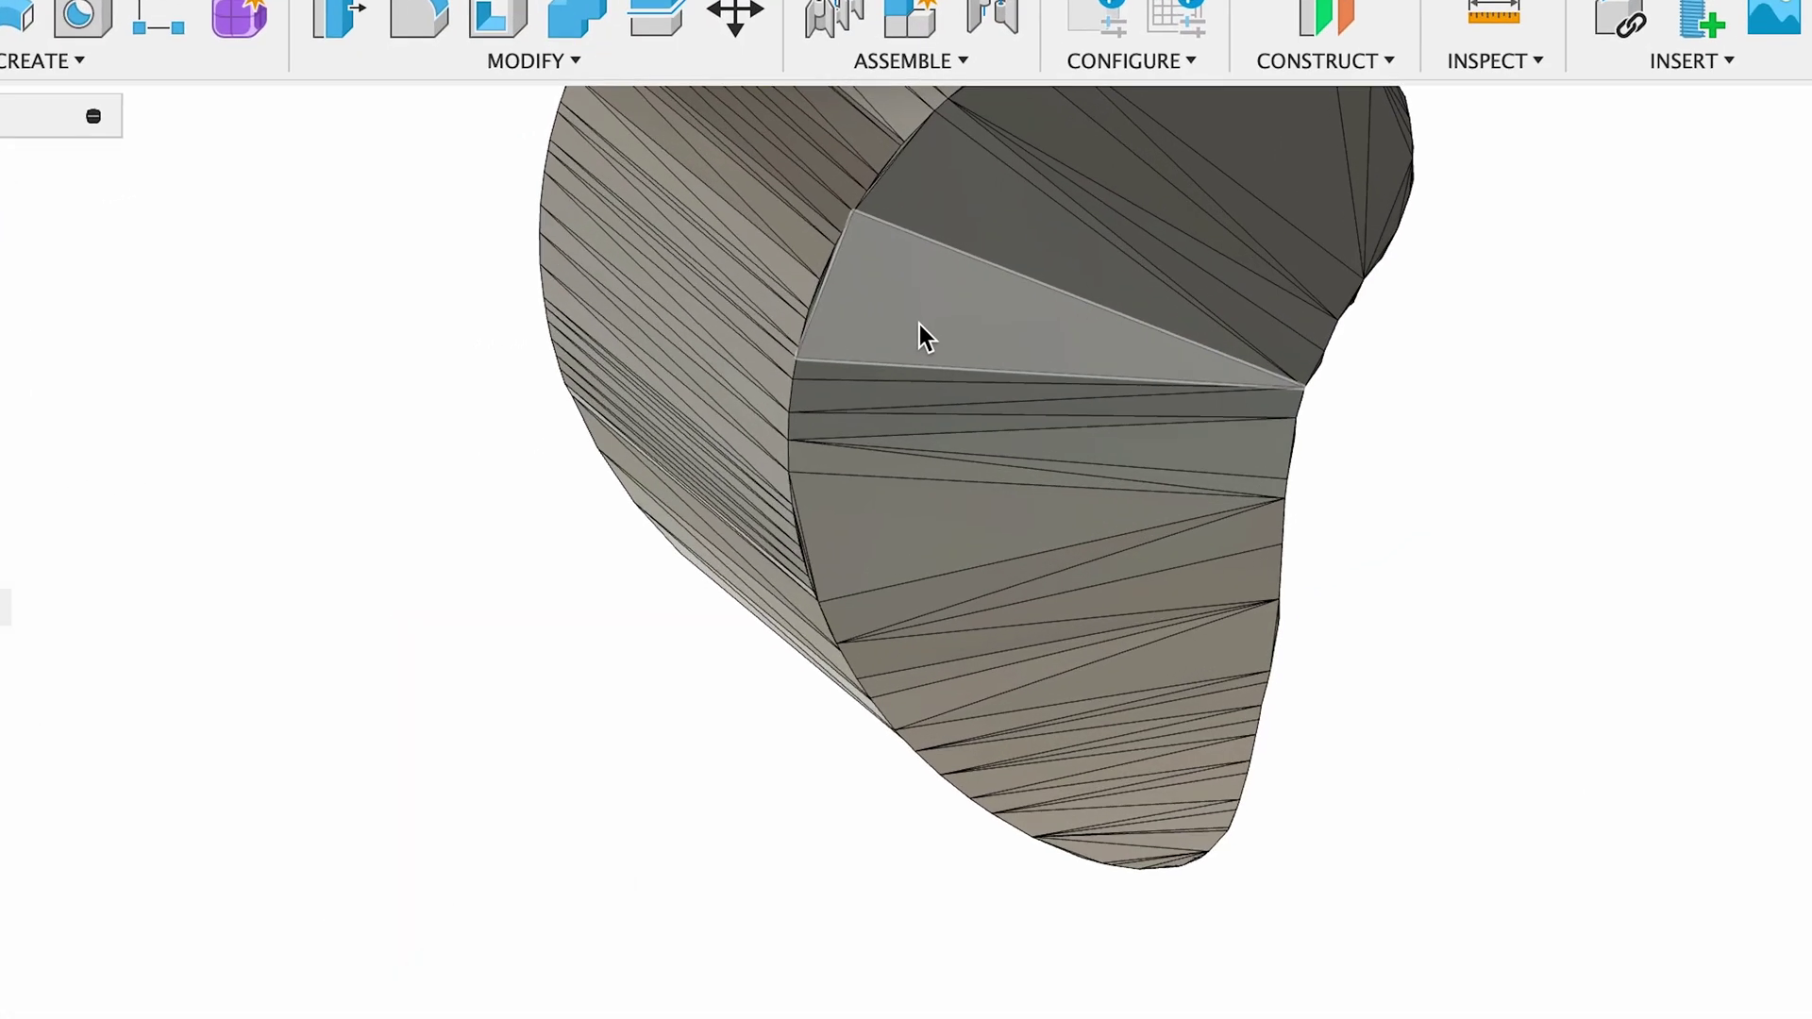
click(920, 331)
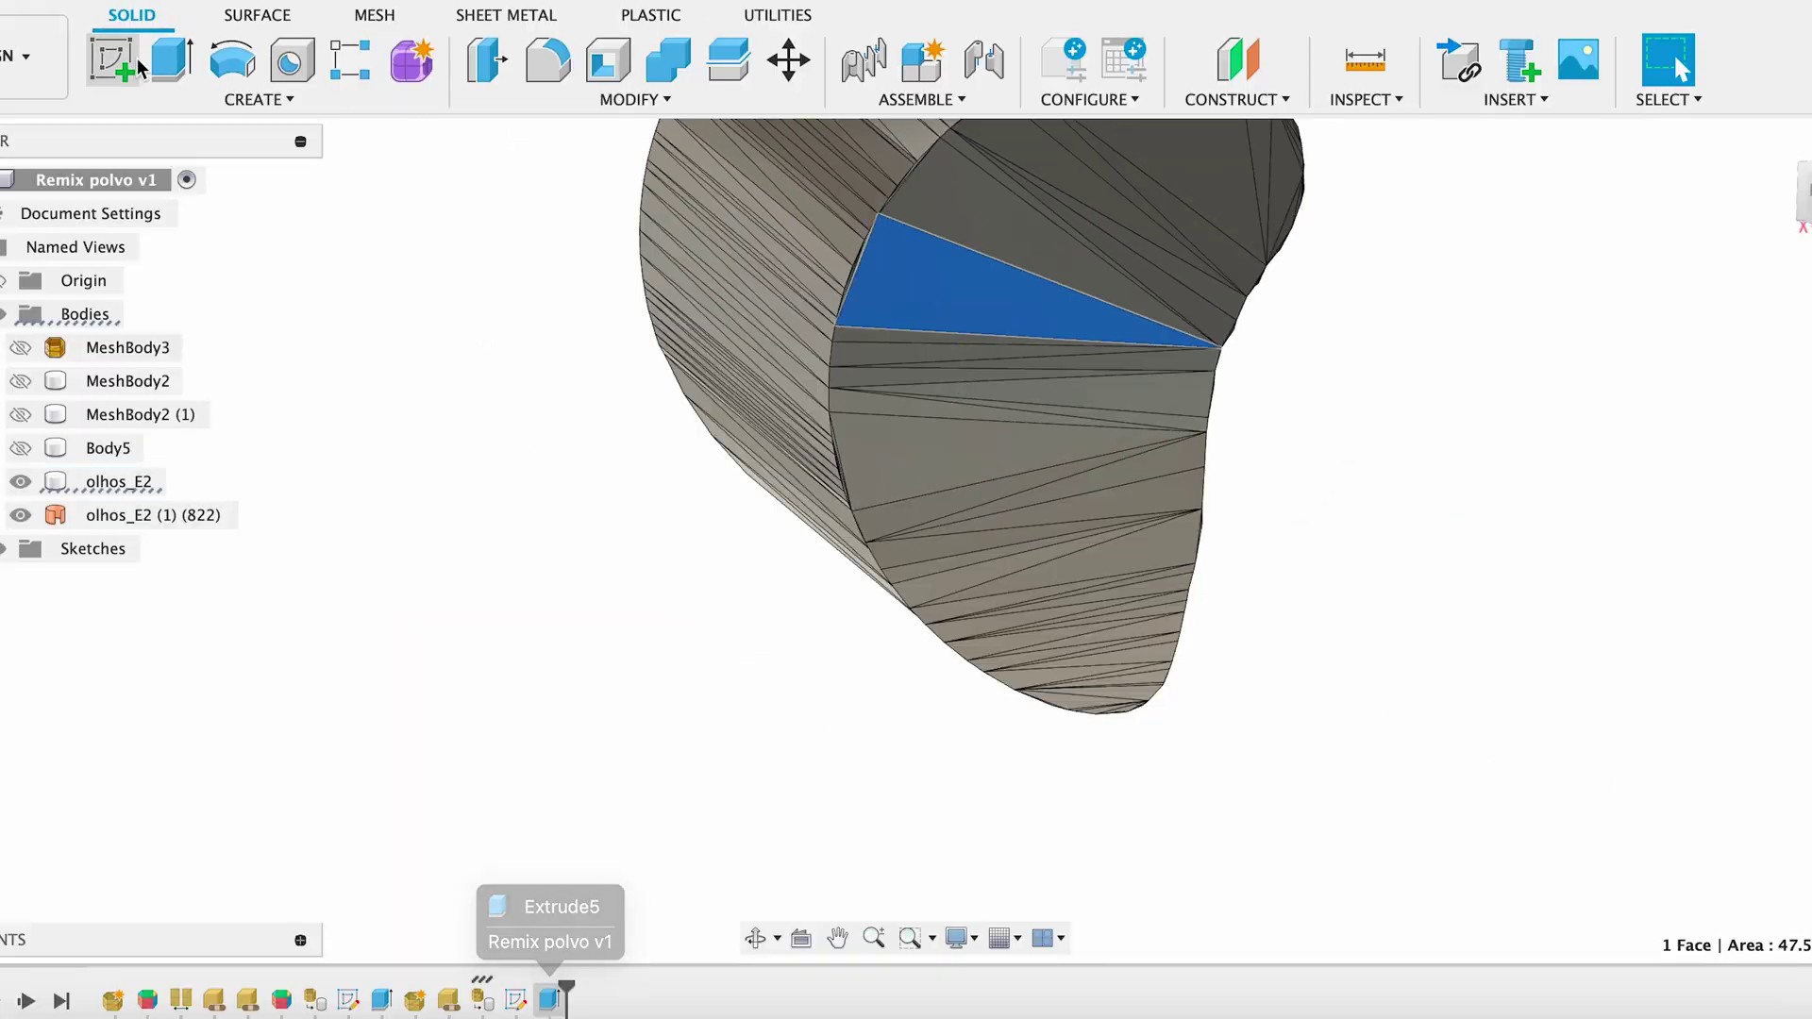
click(135, 62)
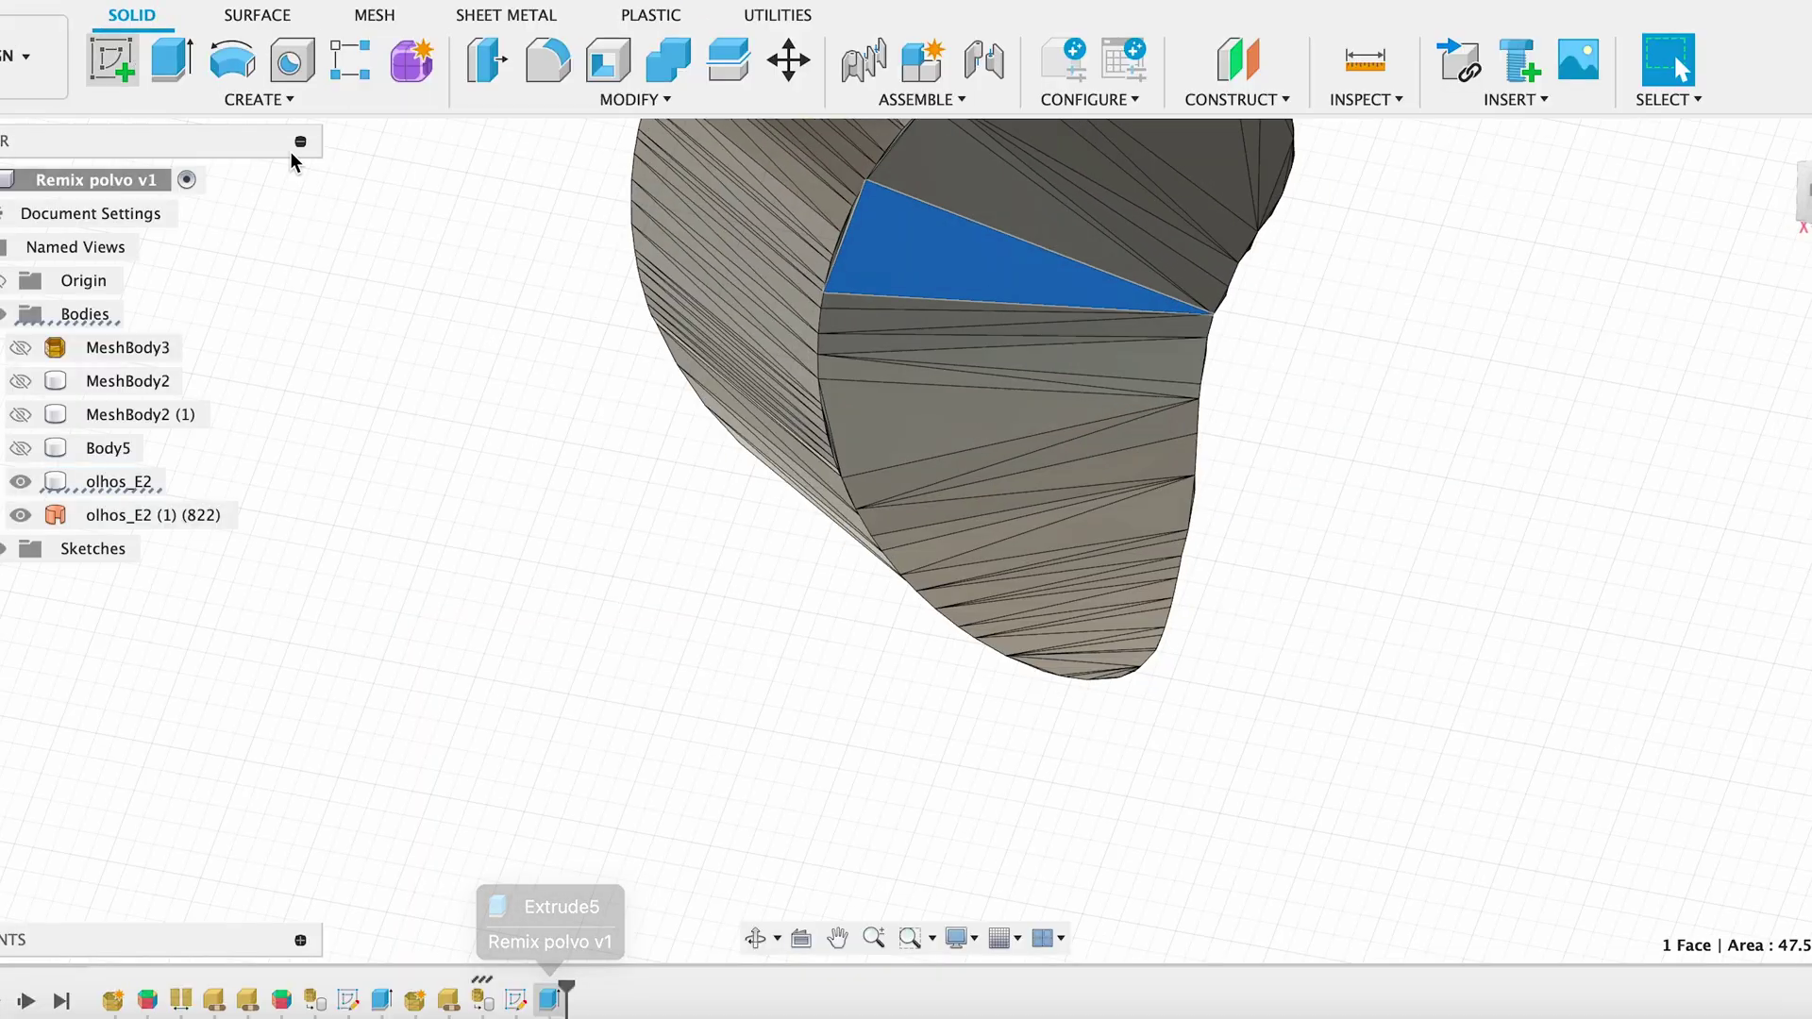
click(1009, 673)
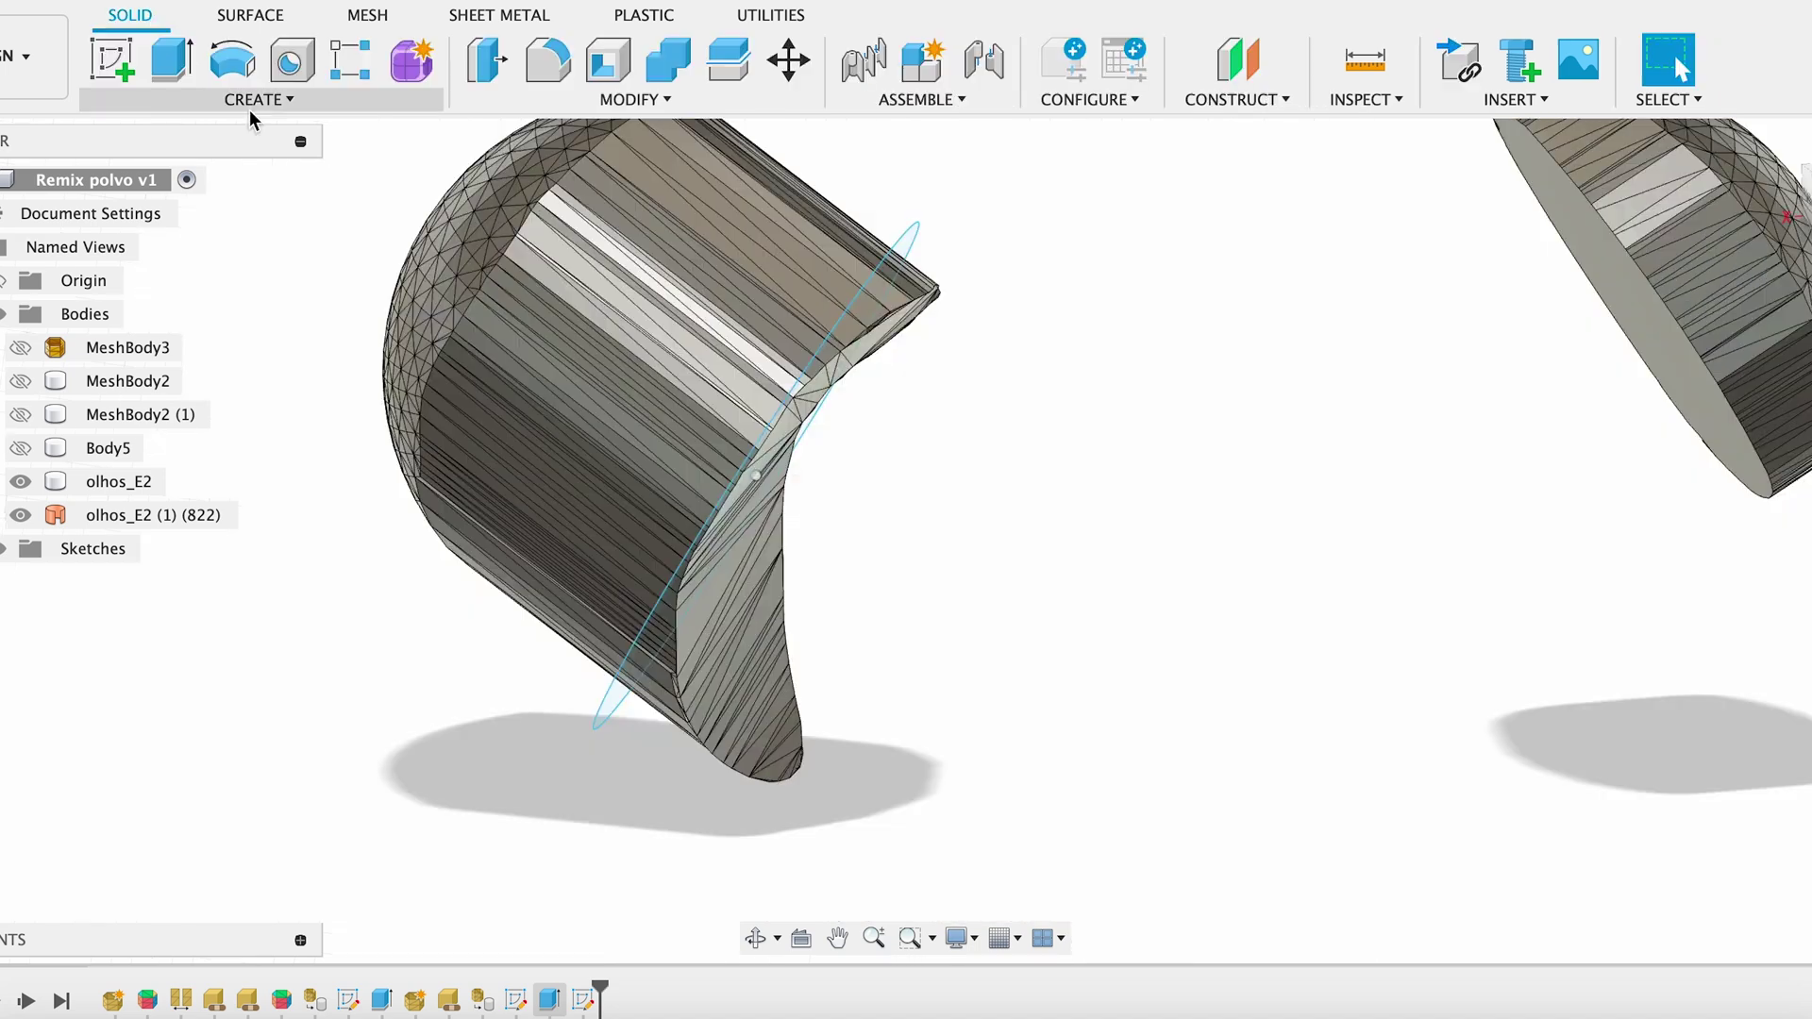
Cut the back of the eye flat by extruding both sketch profiles on two sides, 10 mm outward and 6 mm into the eye.
click(253, 106)
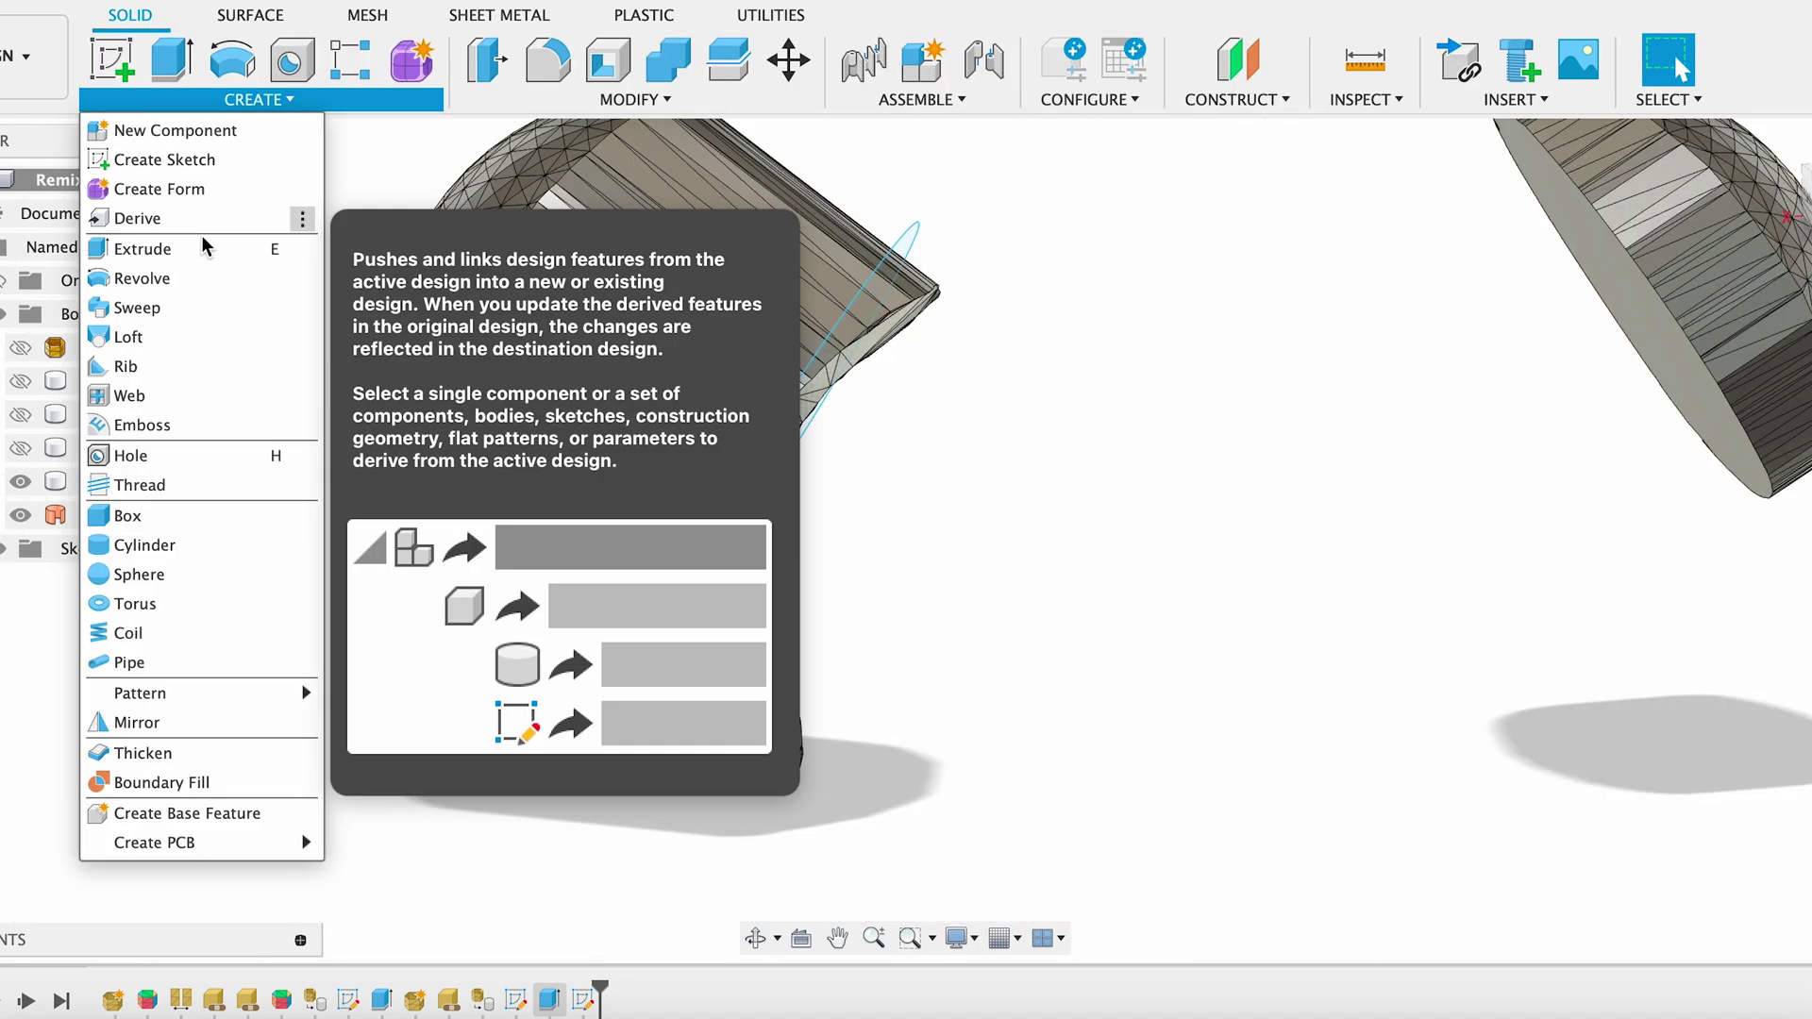
click(195, 251)
click(828, 574)
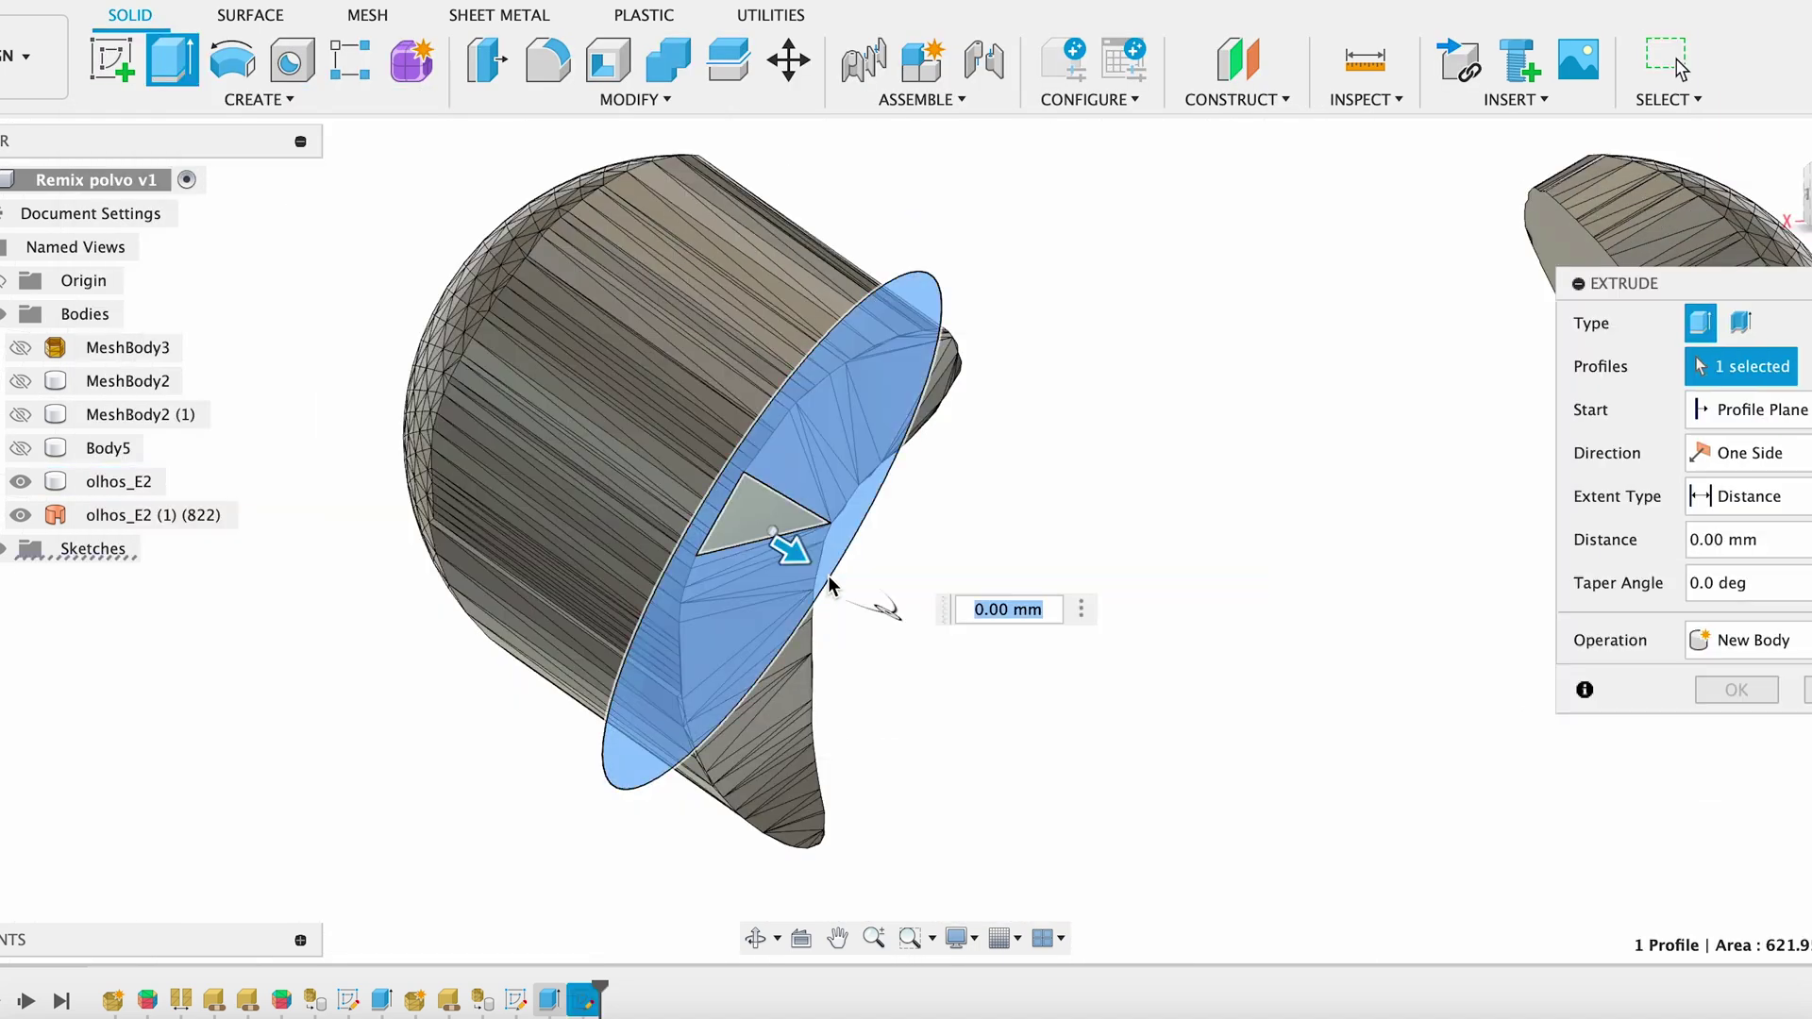
click(798, 536)
click(1746, 453)
click(1747, 518)
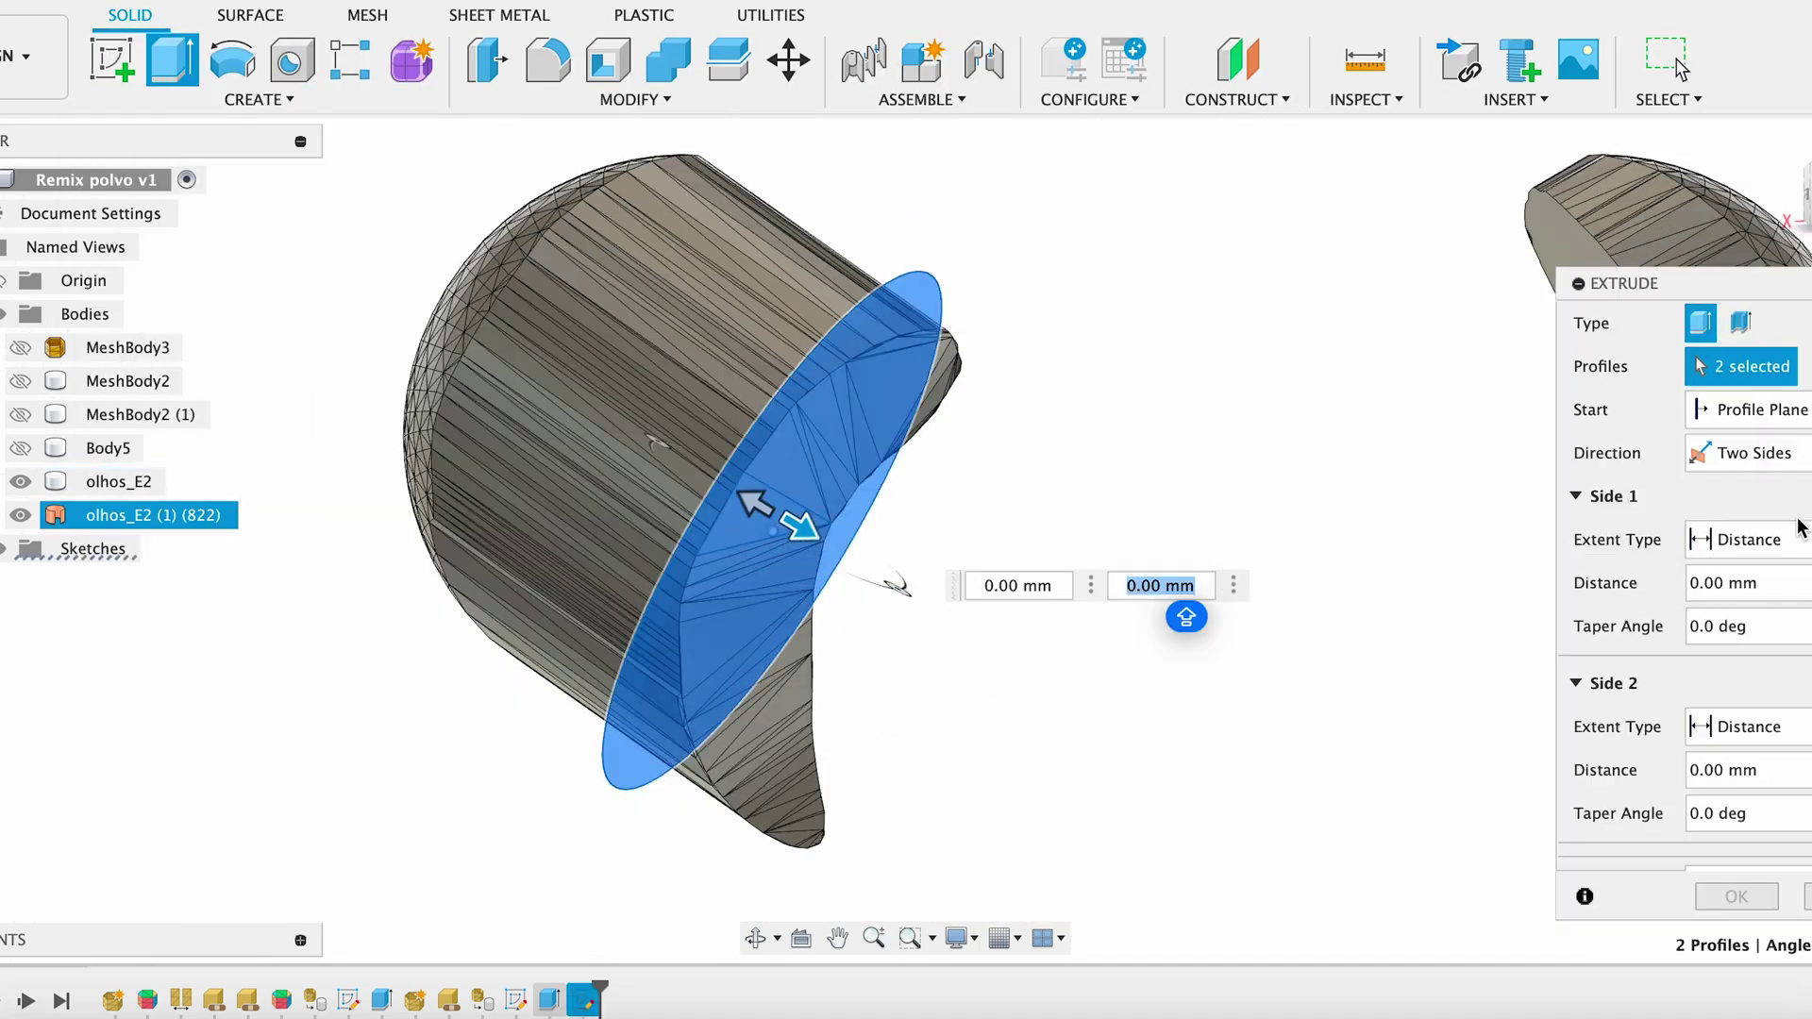
drag(807, 540, 958, 690)
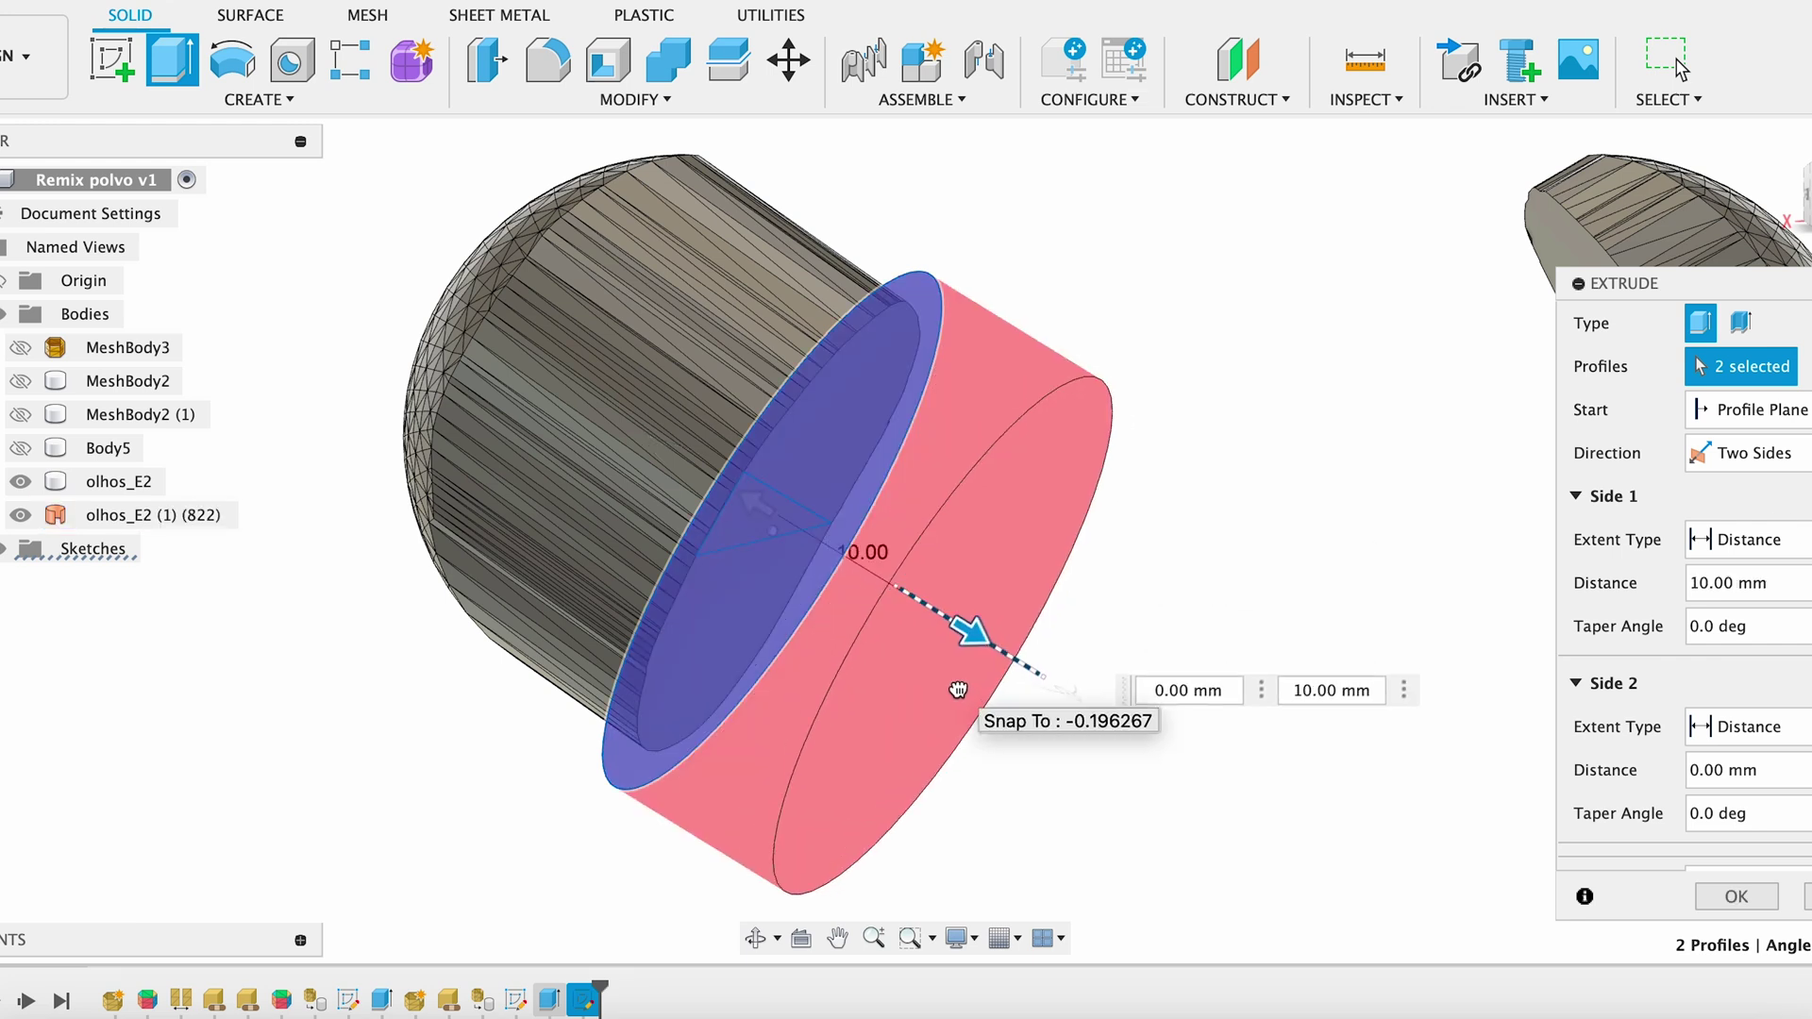
drag(751, 503, 652, 441)
shift+middle_drag(380, 492, 822, 572)
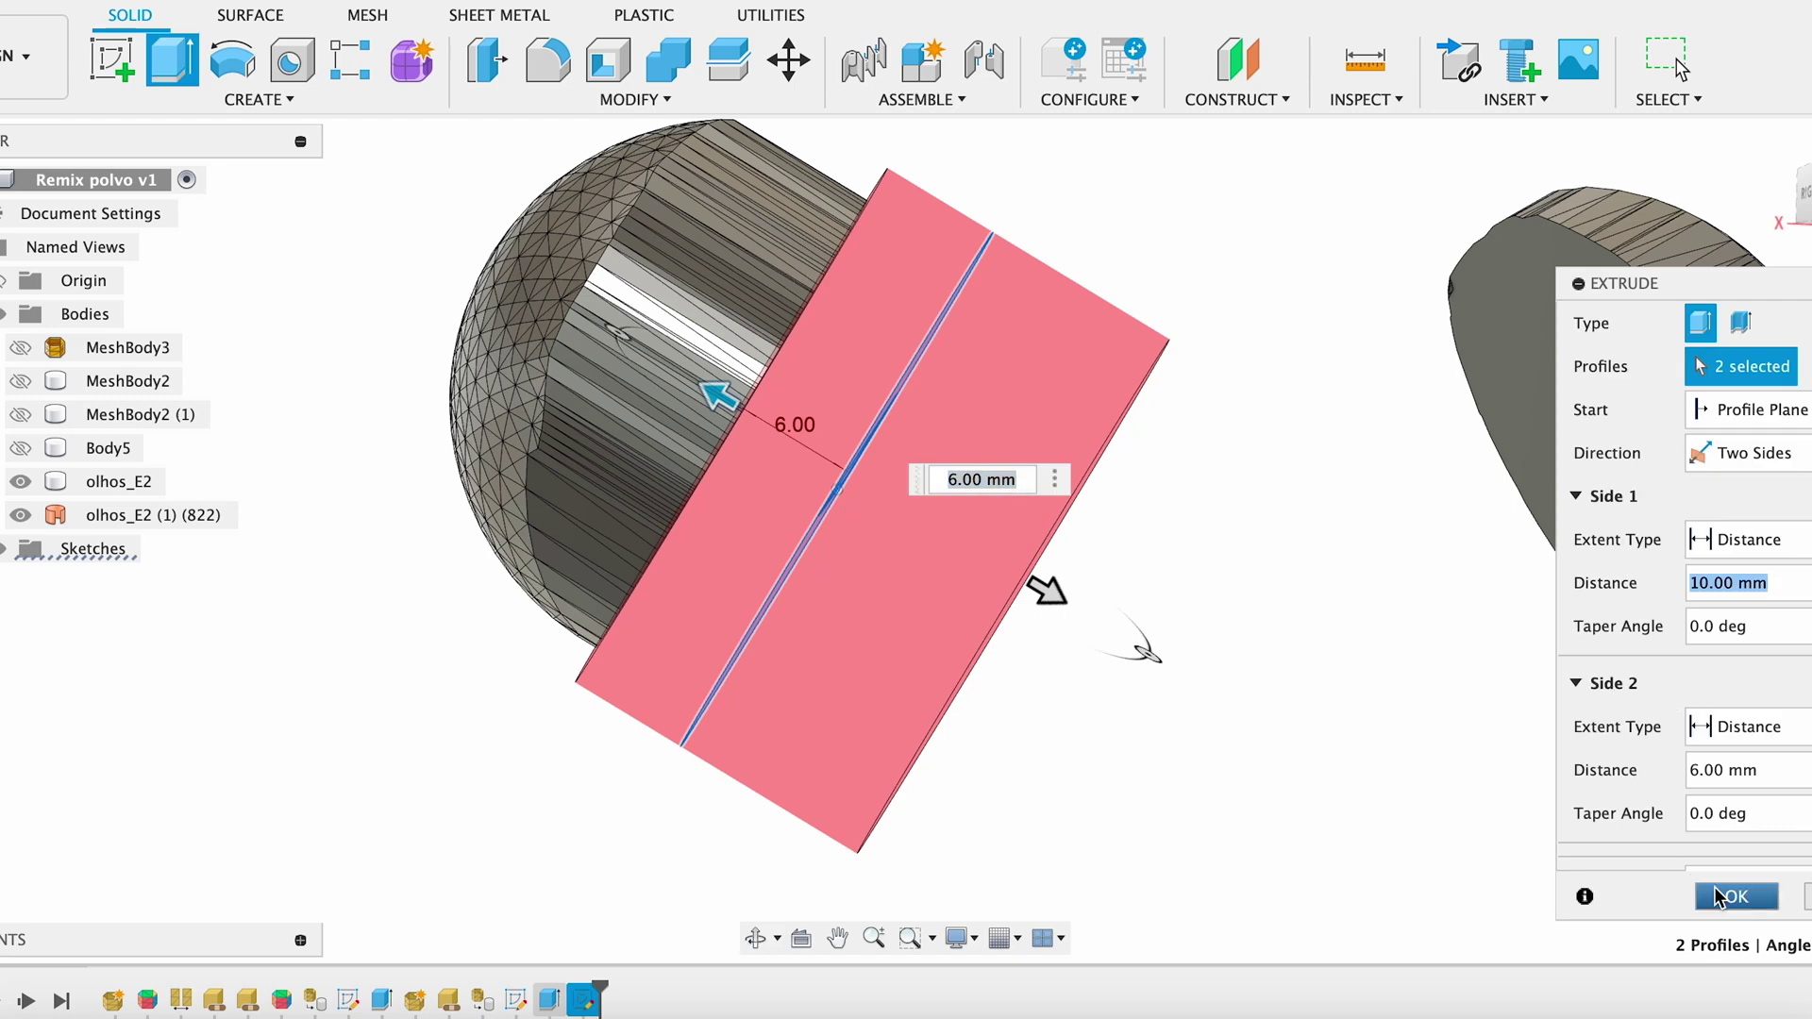
click(1718, 896)
Create an in-place copy of the eye body with Move/Copy.
shift+middle_drag(1080, 671, 946, 630)
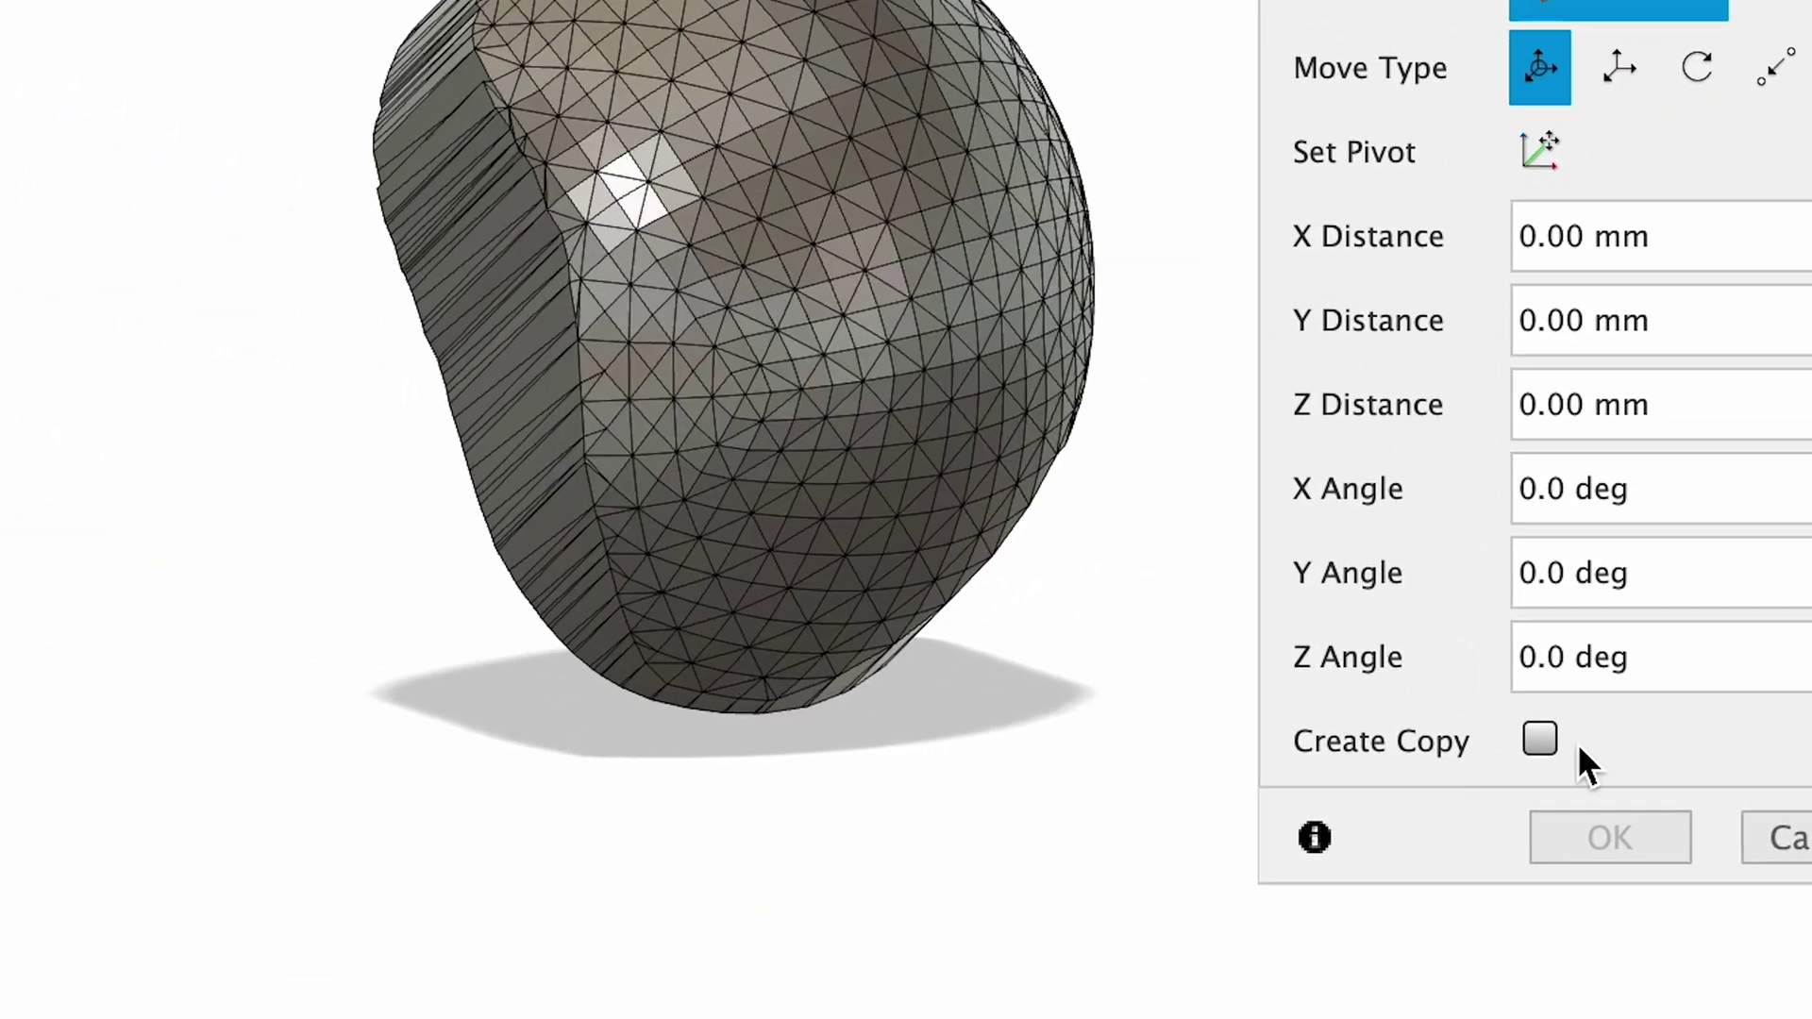
click(1541, 739)
click(1605, 840)
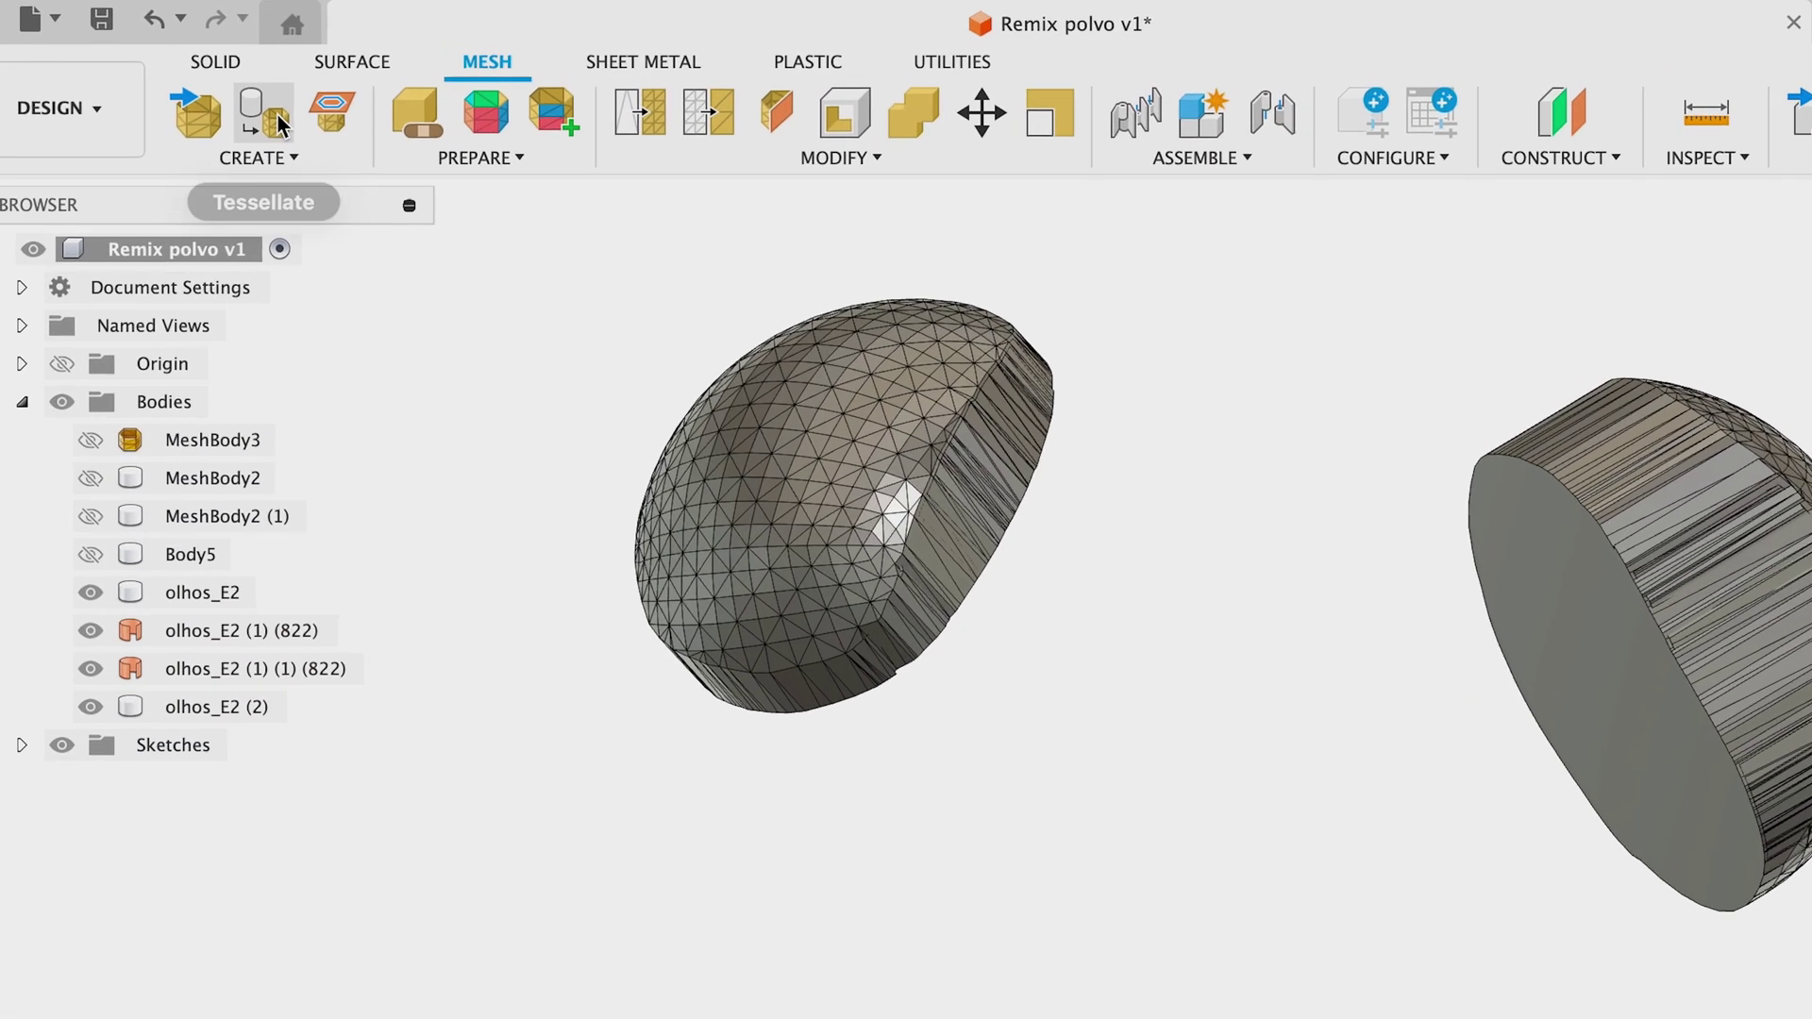
Tessellate the olhos_E2 eye bodies and their copies into mesh bodies.
click(255, 110)
click(118, 482)
shift+click(270, 540)
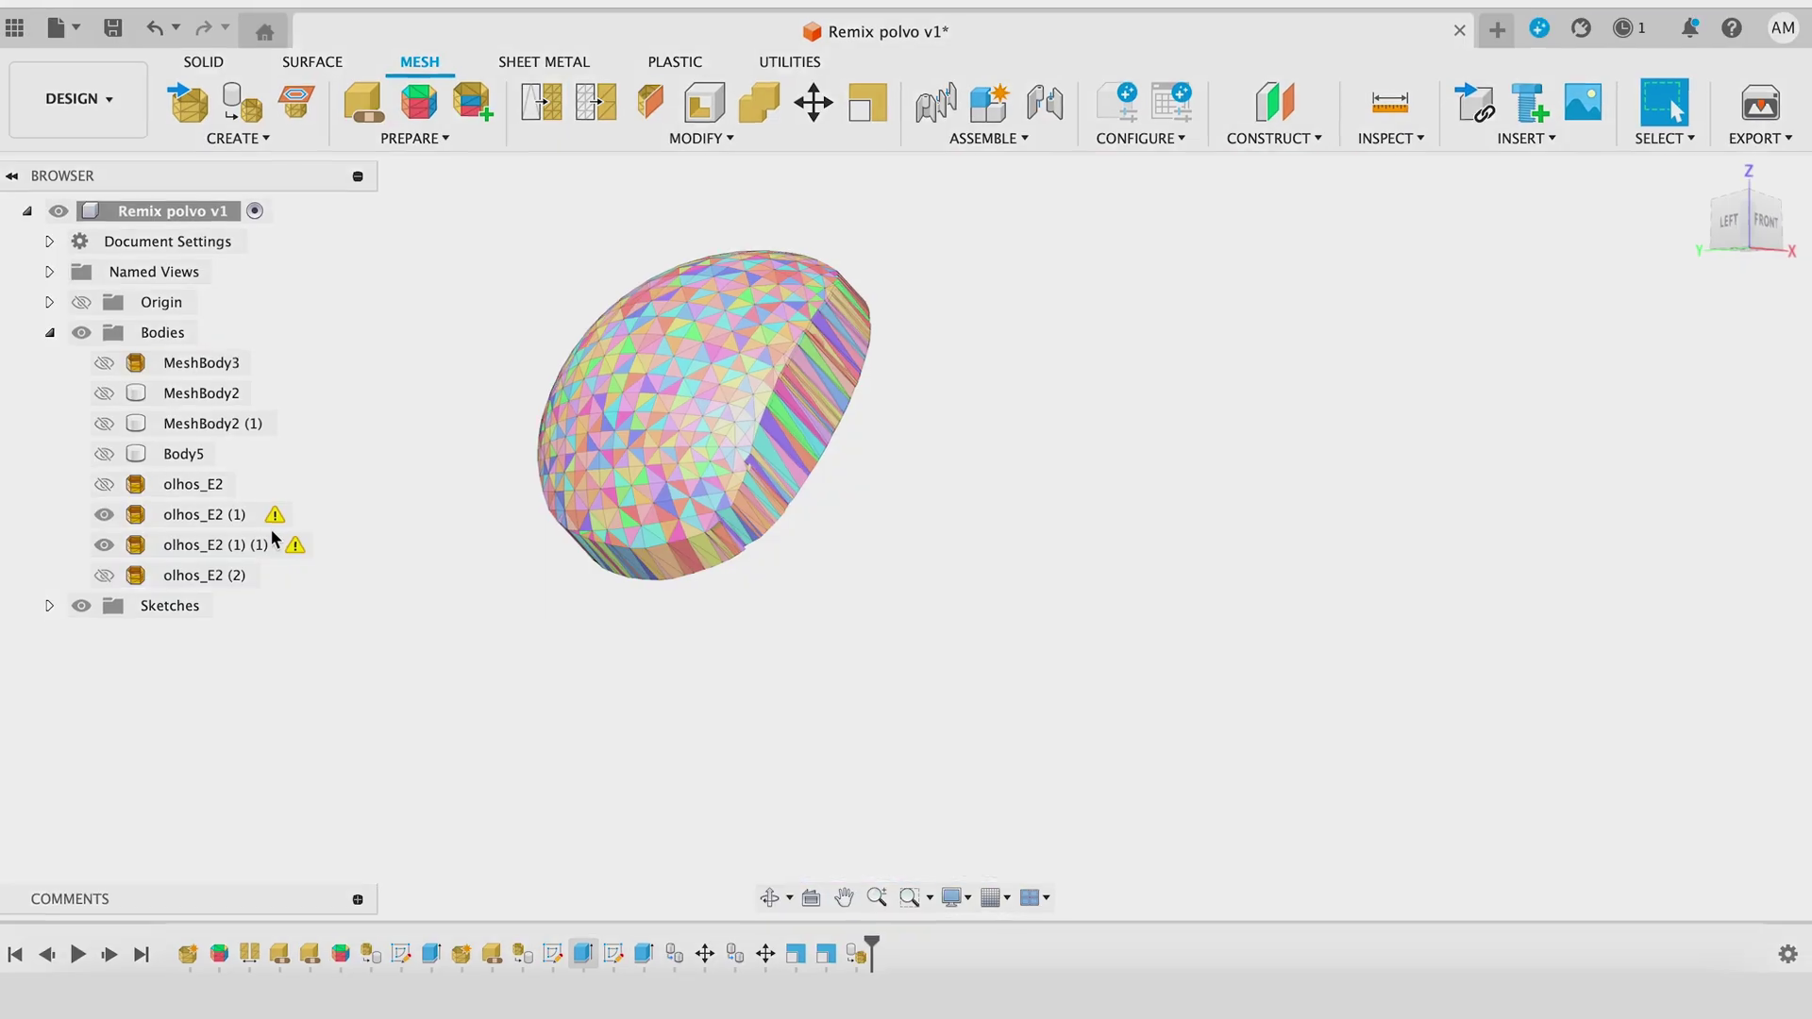
mouse_move(275, 513)
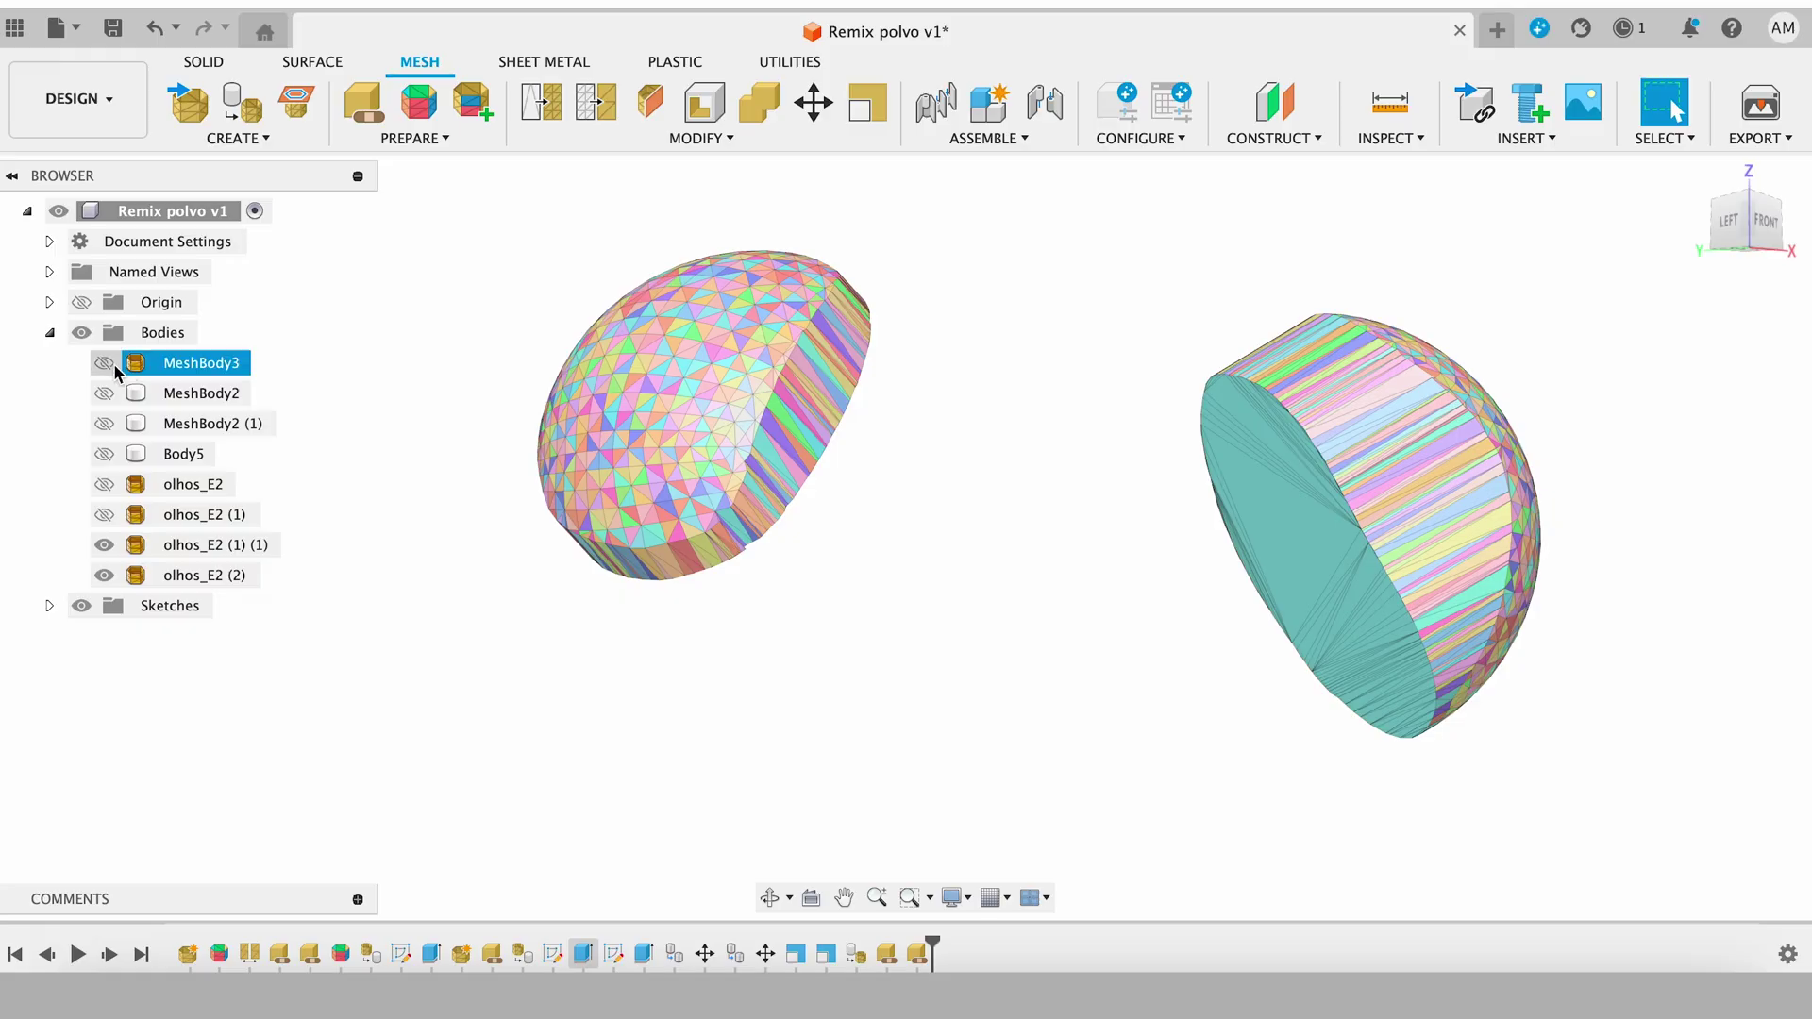
Show the octopus mesh body MeshBody3 together with the two eye copies.
click(104, 362)
scroll(849, 392, down, 5)
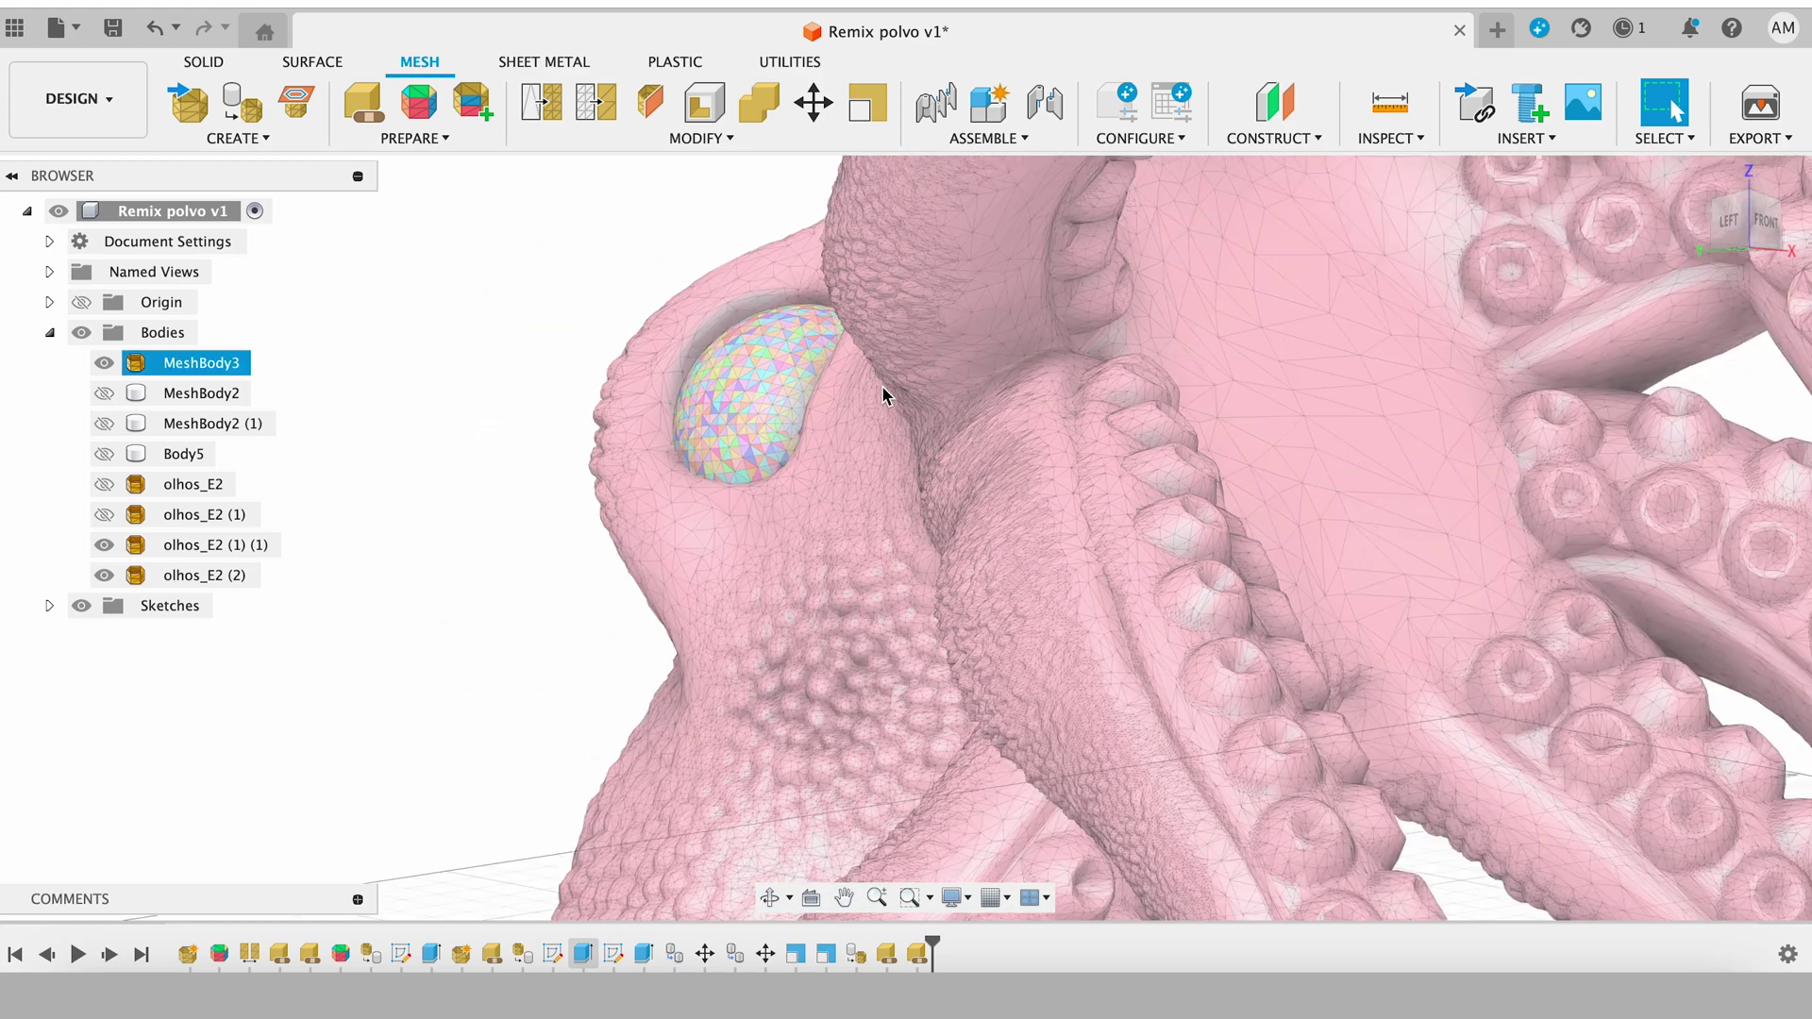
click(846, 390)
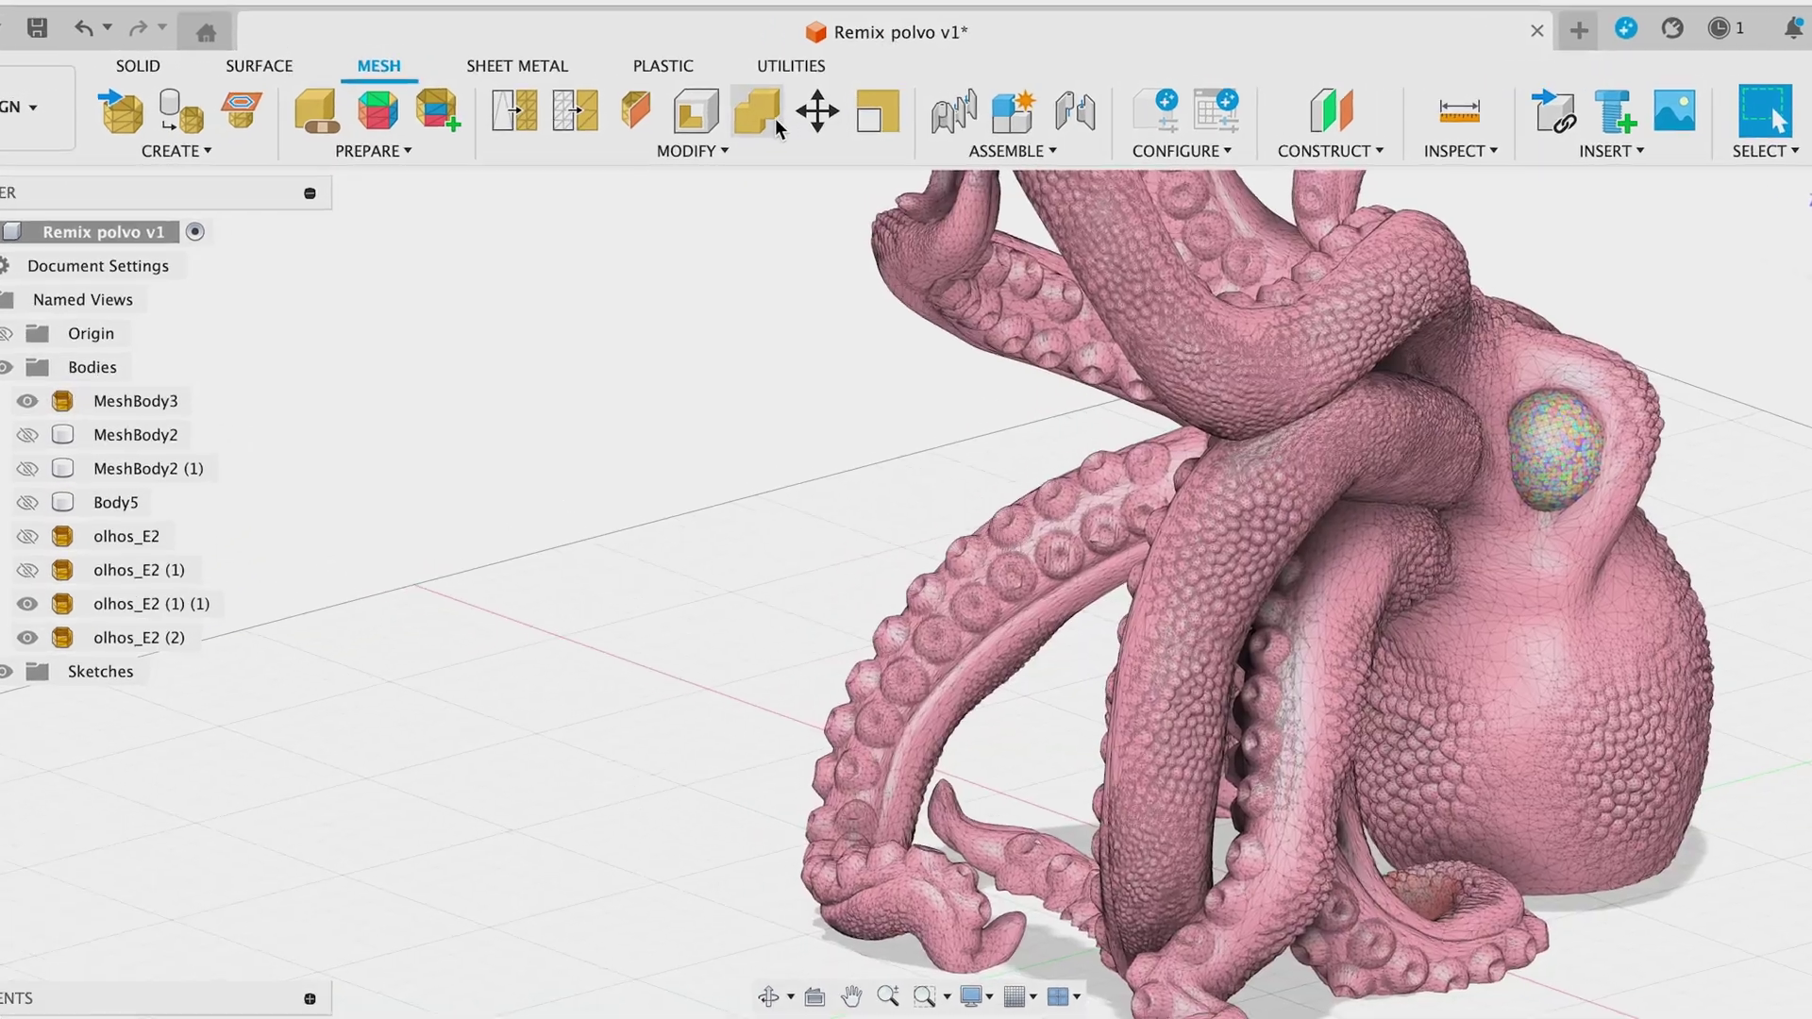
Cut the eye copies out of the octopus mesh using Combine, without keeping the tools.
click(758, 101)
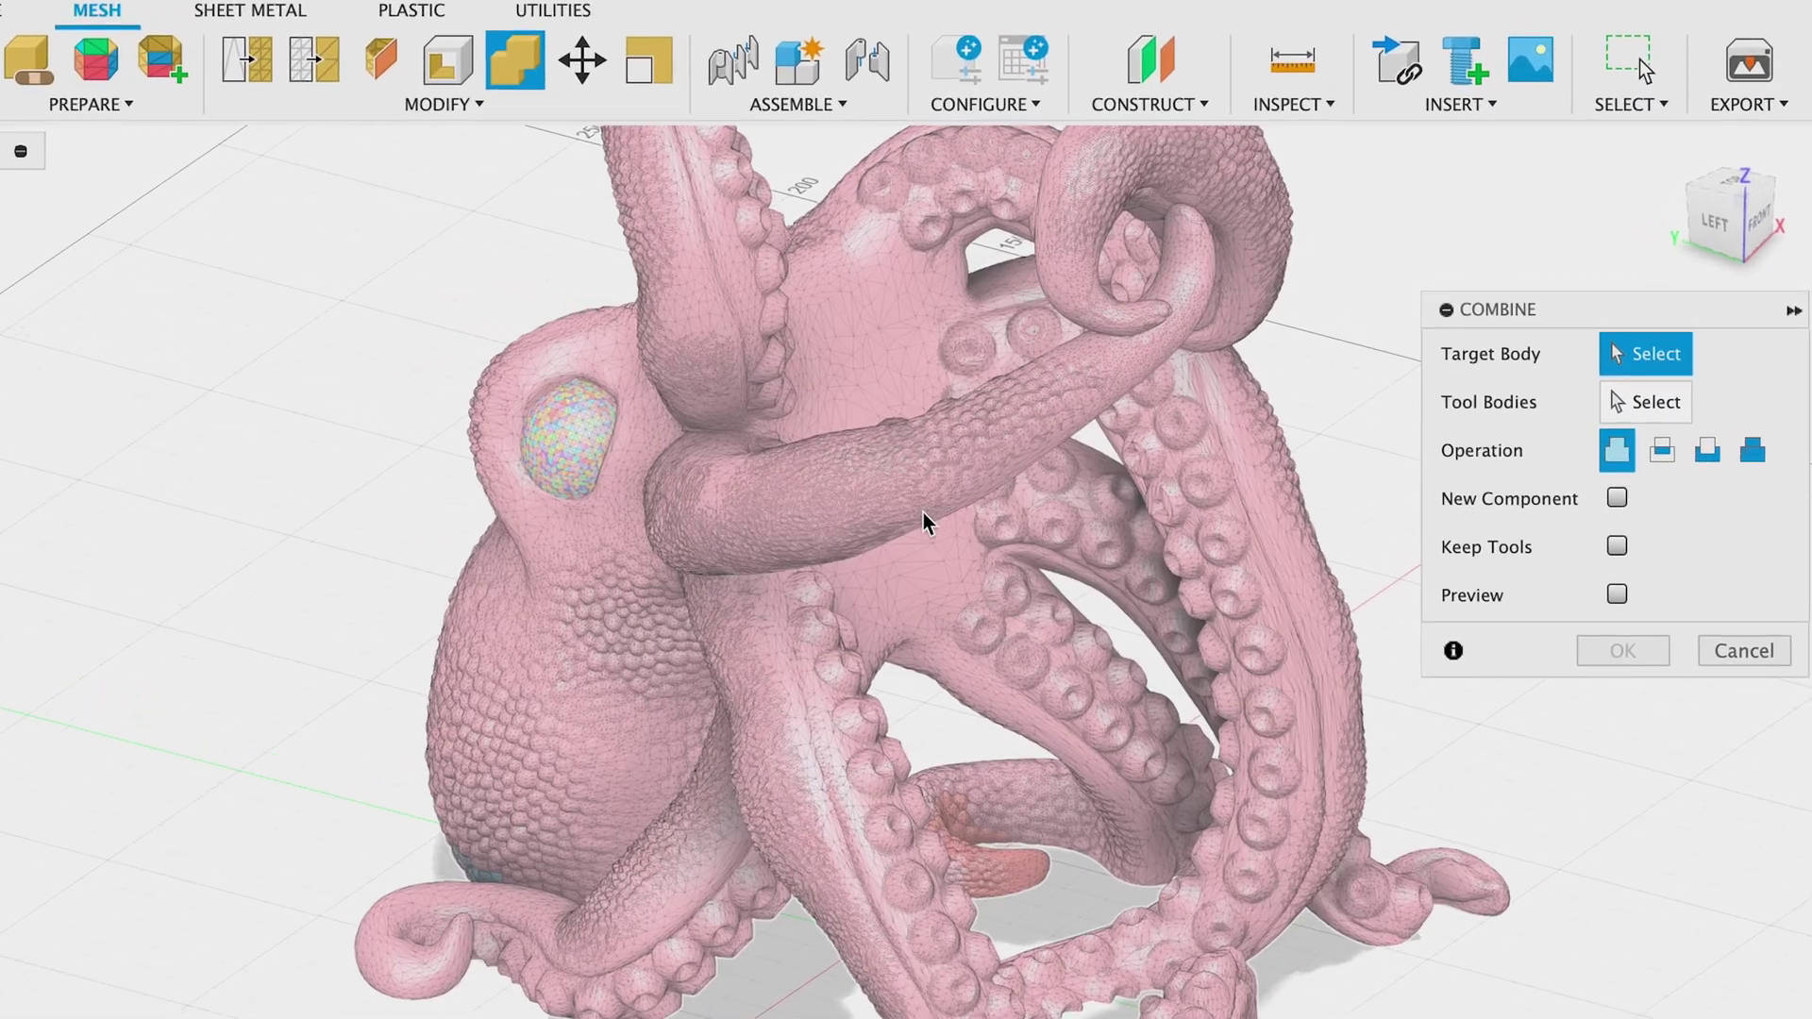
click(1078, 475)
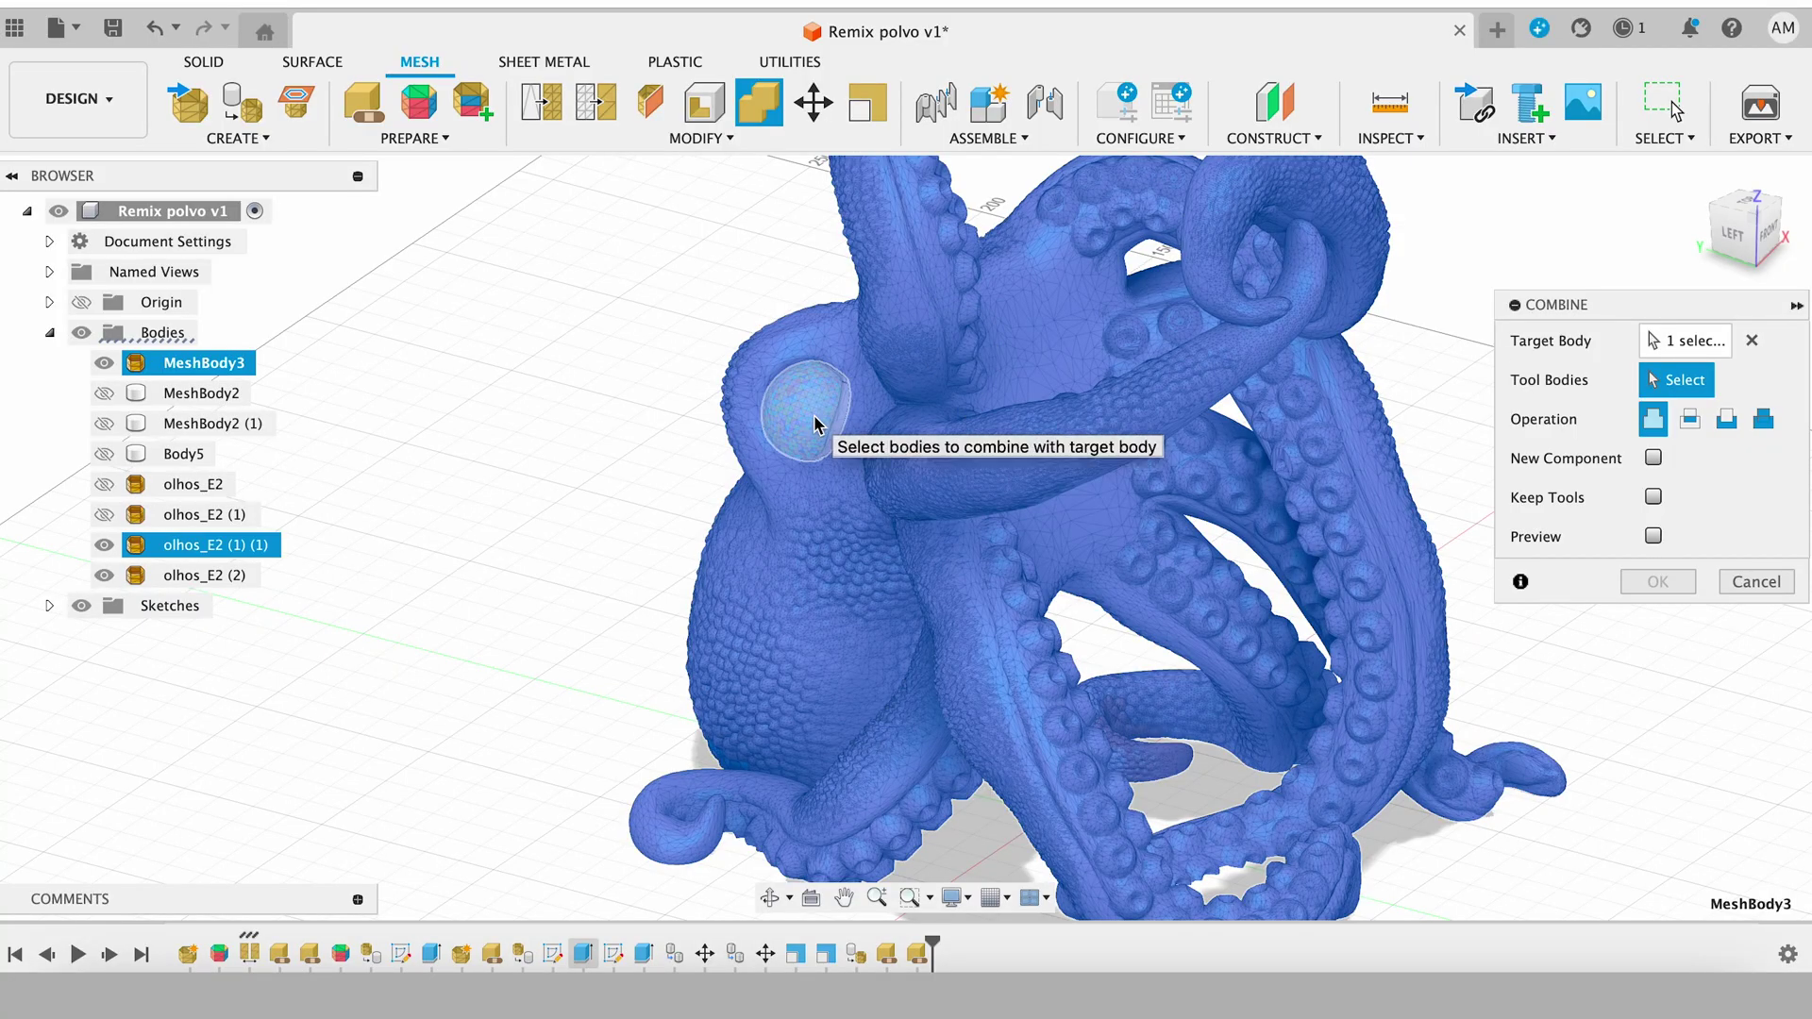
shift+middle_drag(666, 696, 834, 535)
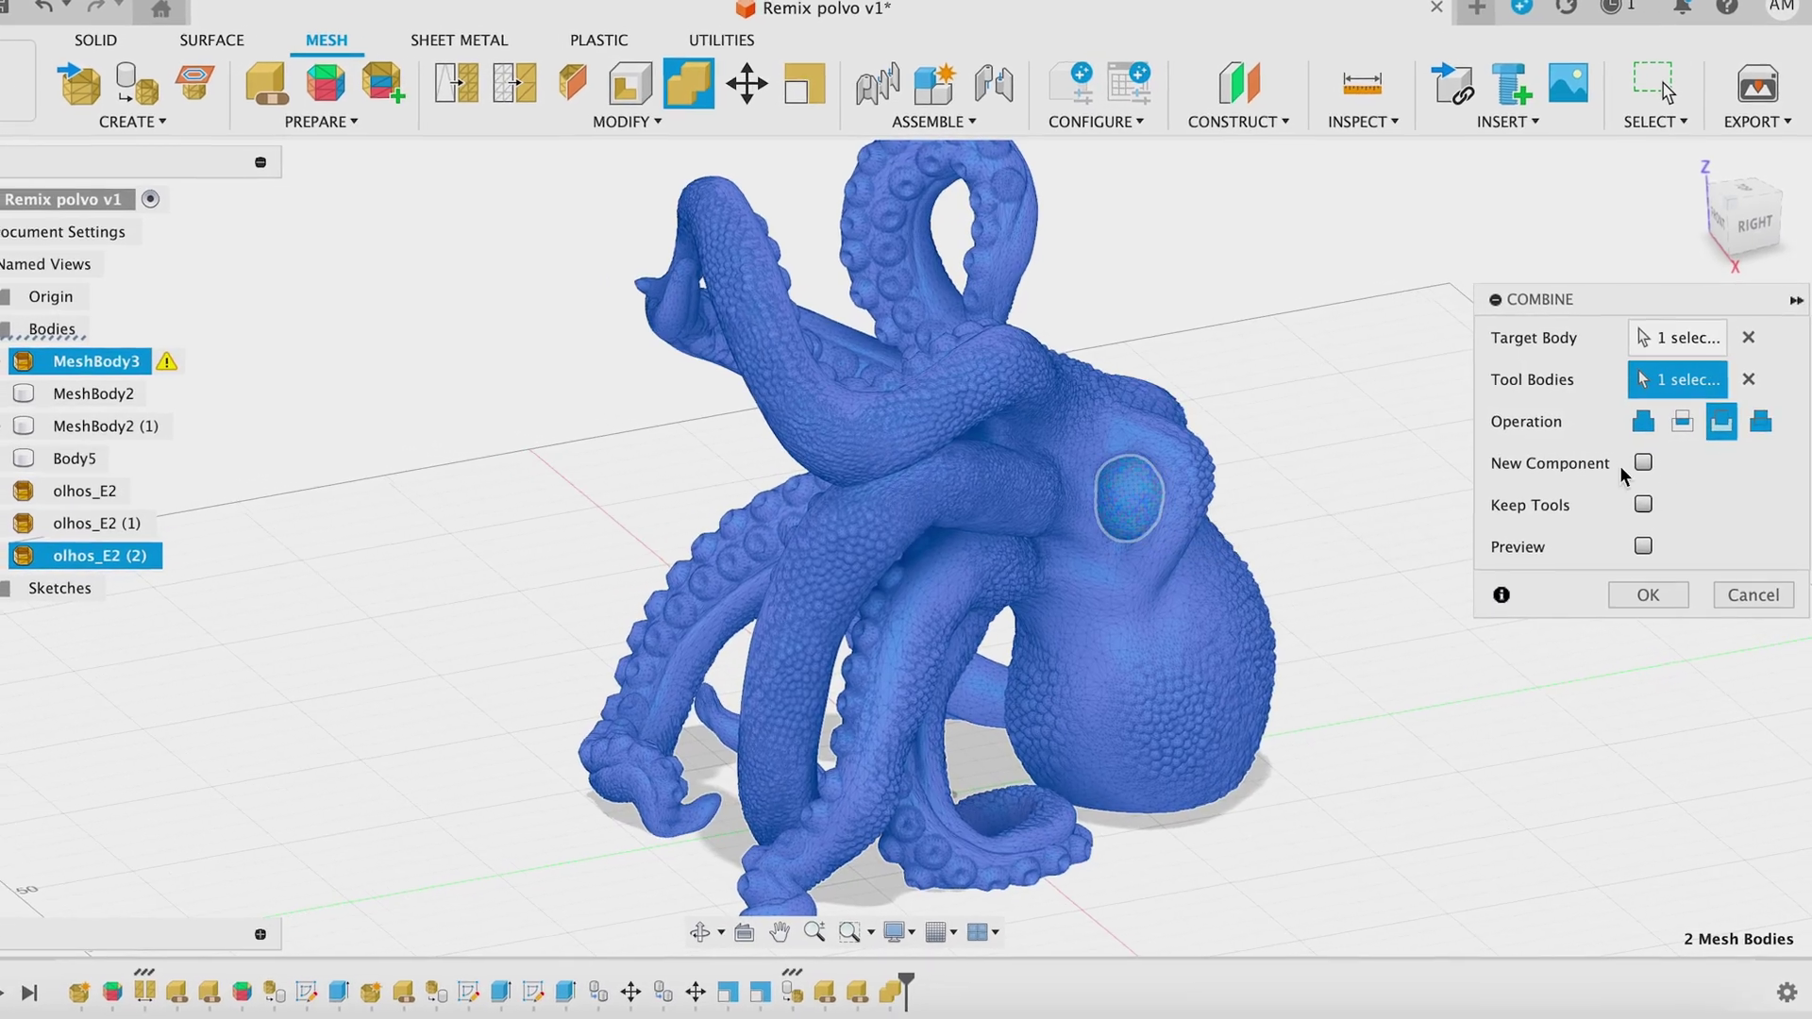
click(1727, 420)
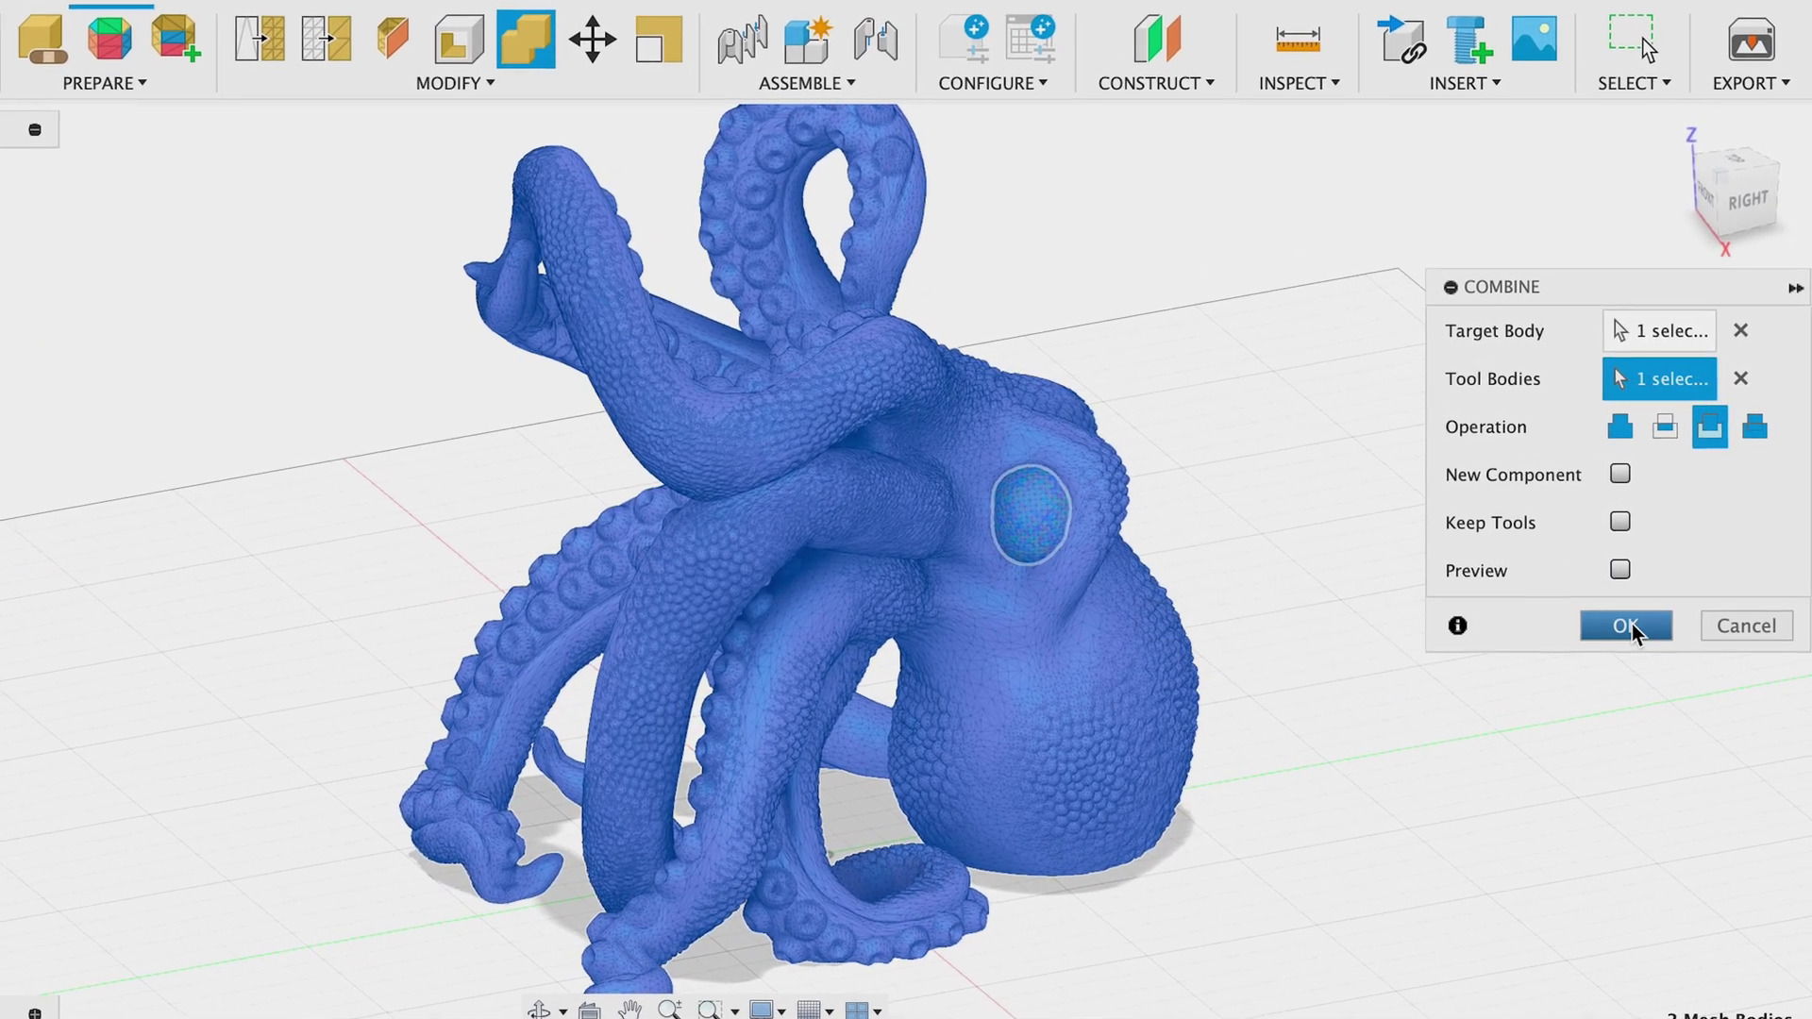
click(1632, 624)
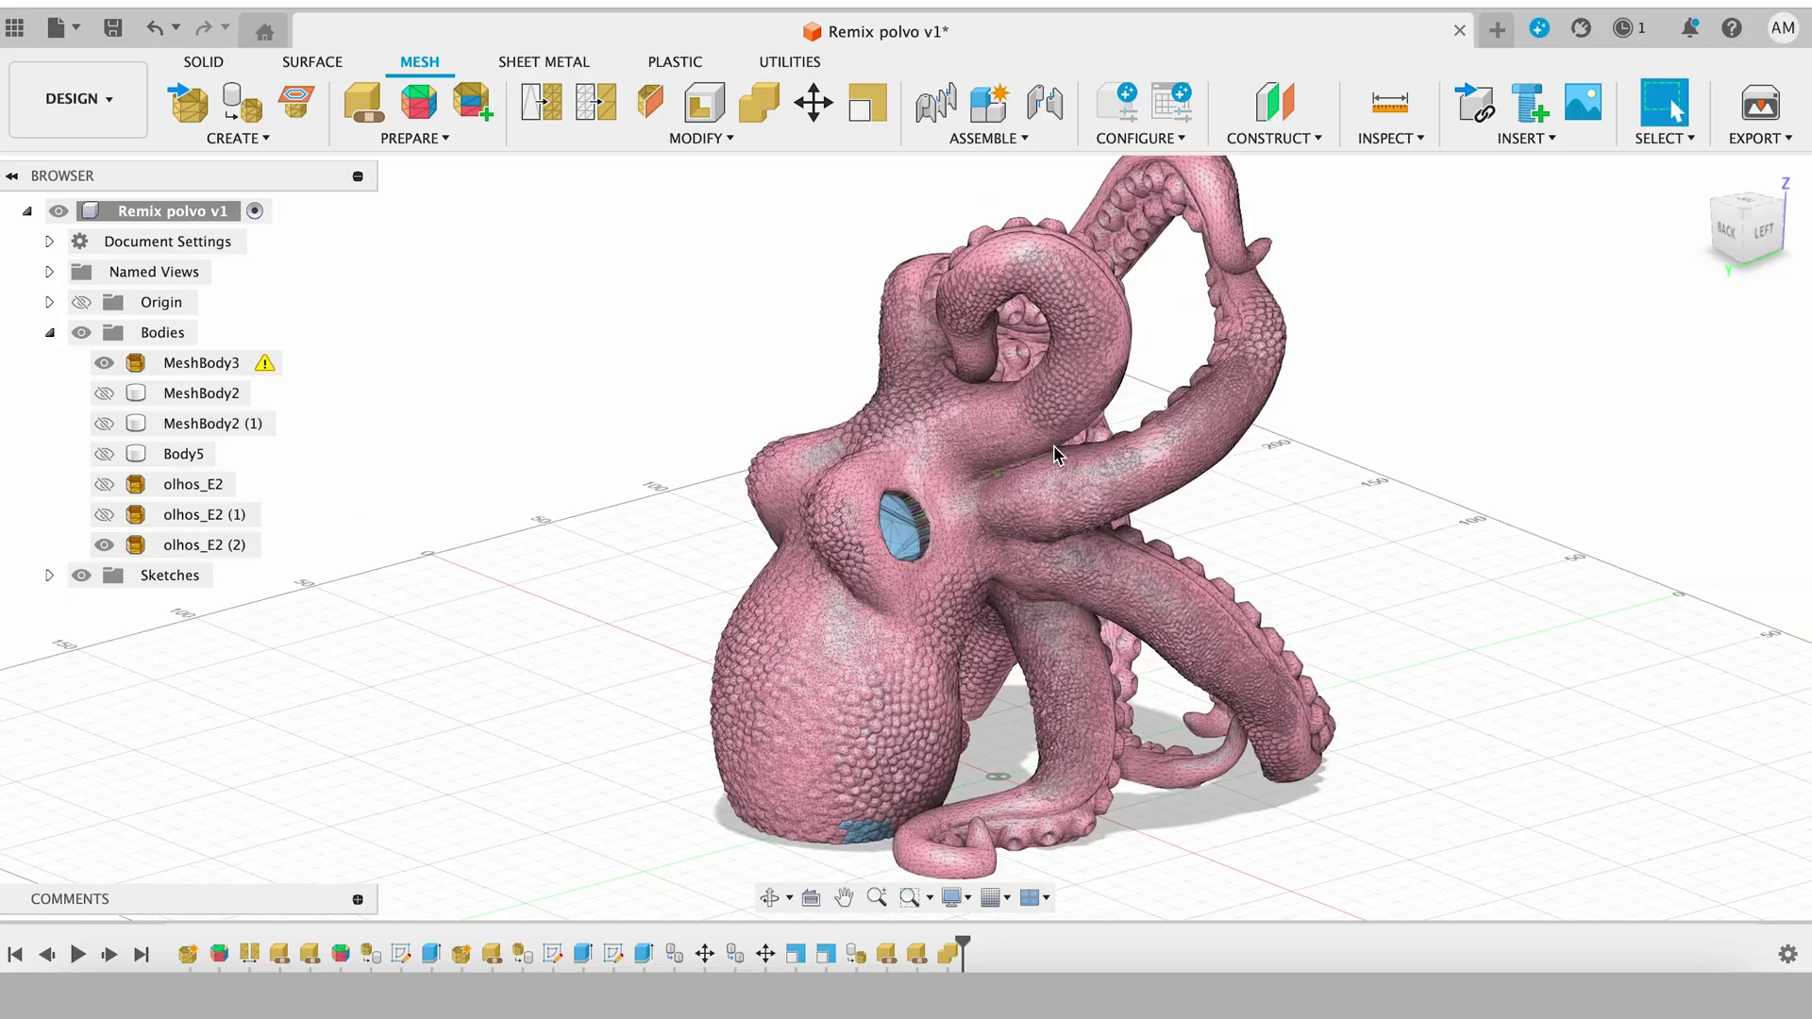
Offset the slit-shaped pupil outline in the sketch on the eye's back and extrude the thin ring profile through the eye.
shift+middle_drag(651, 534, 650, 528)
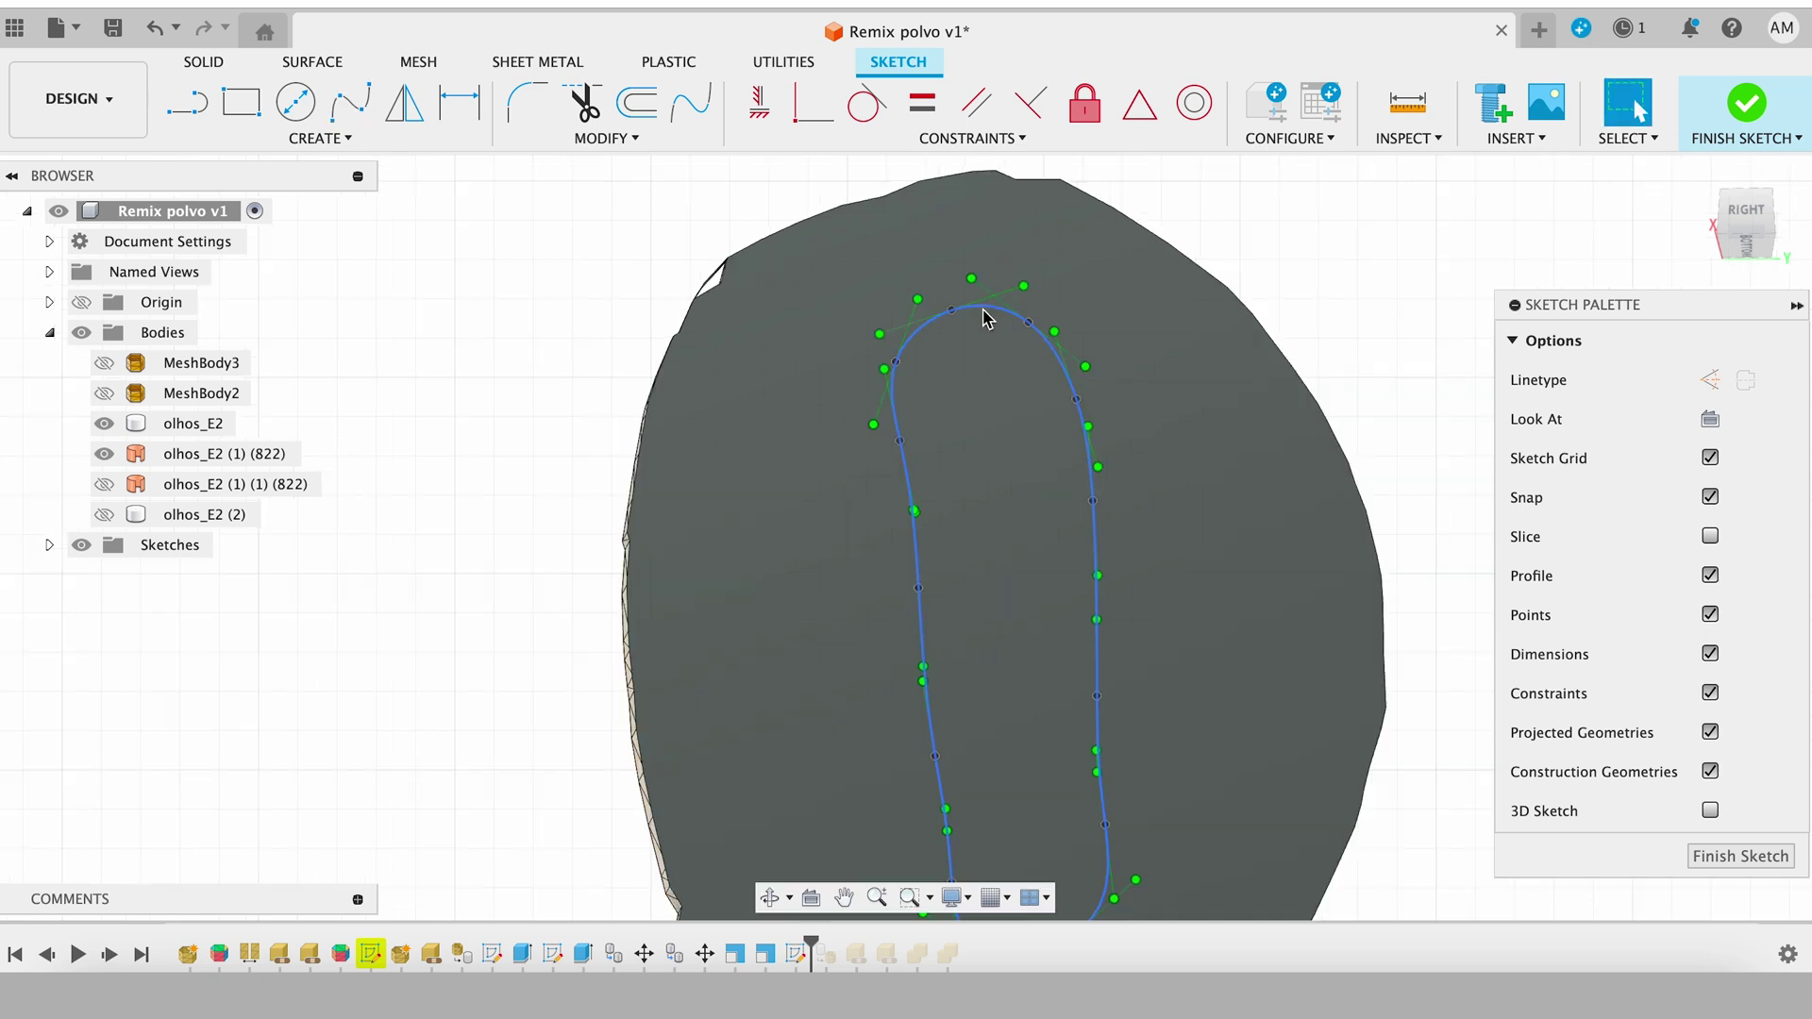
click(642, 106)
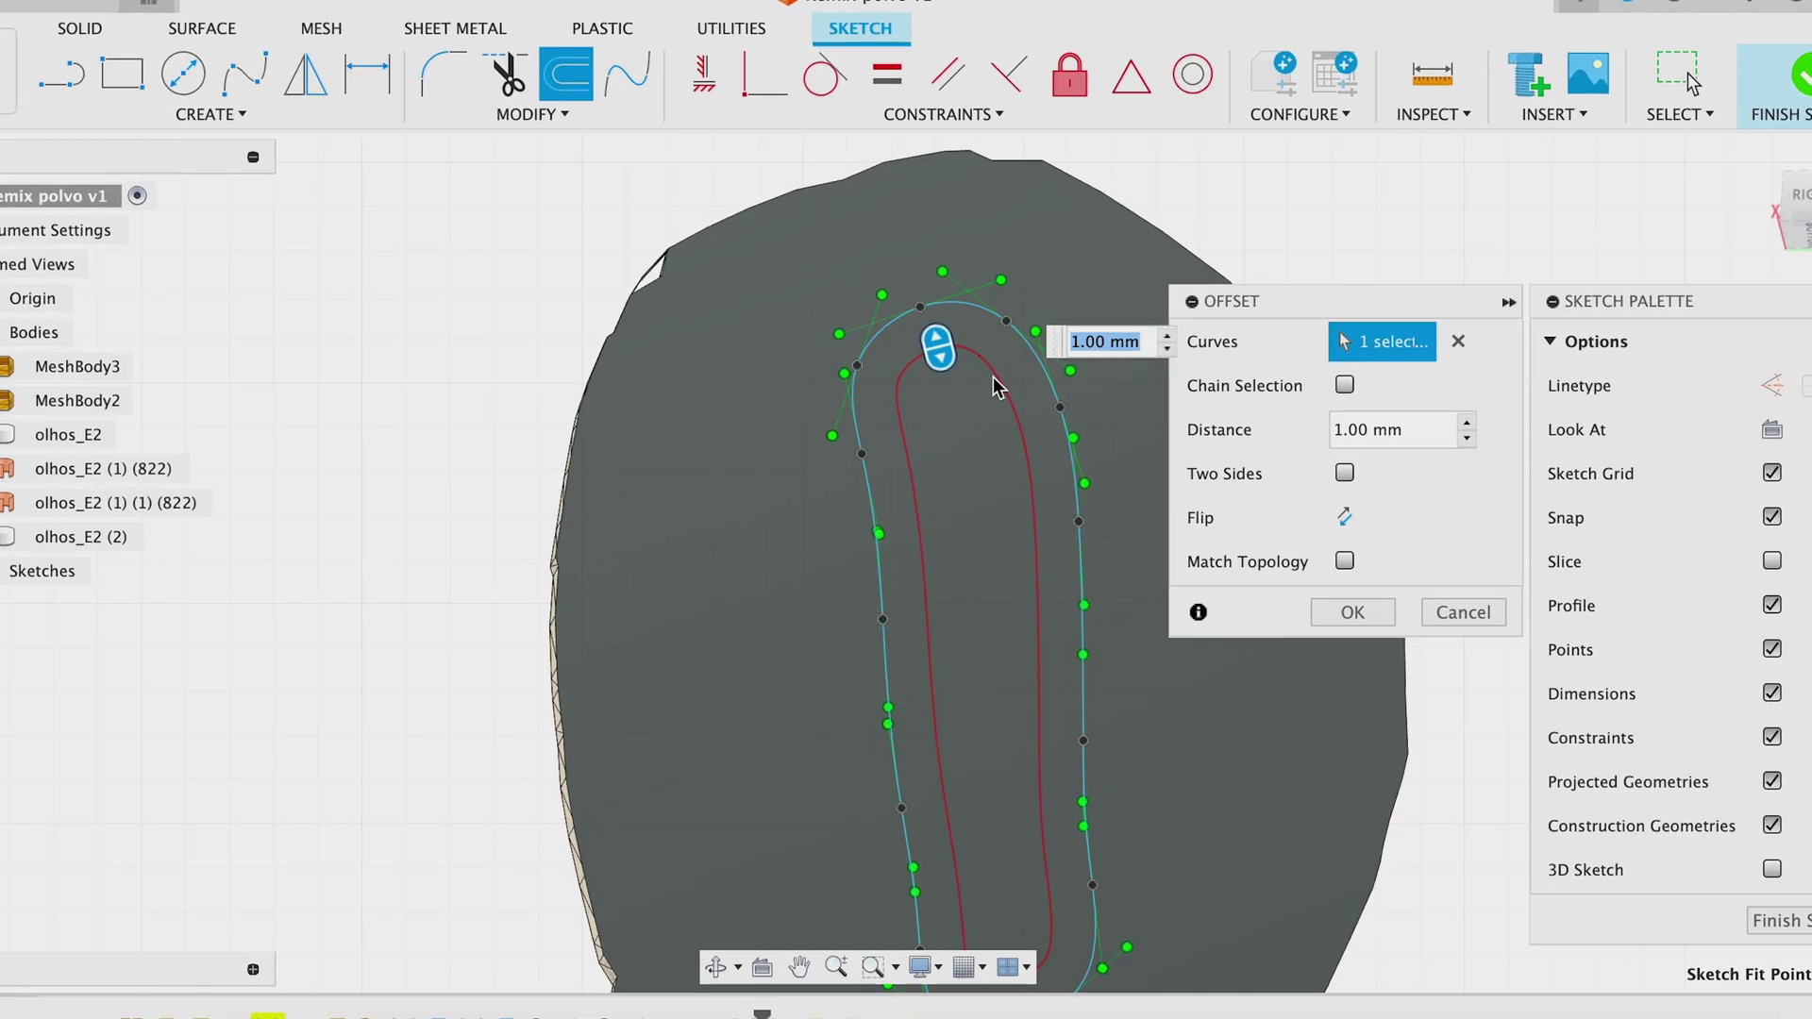
drag(919, 343, 890, 292)
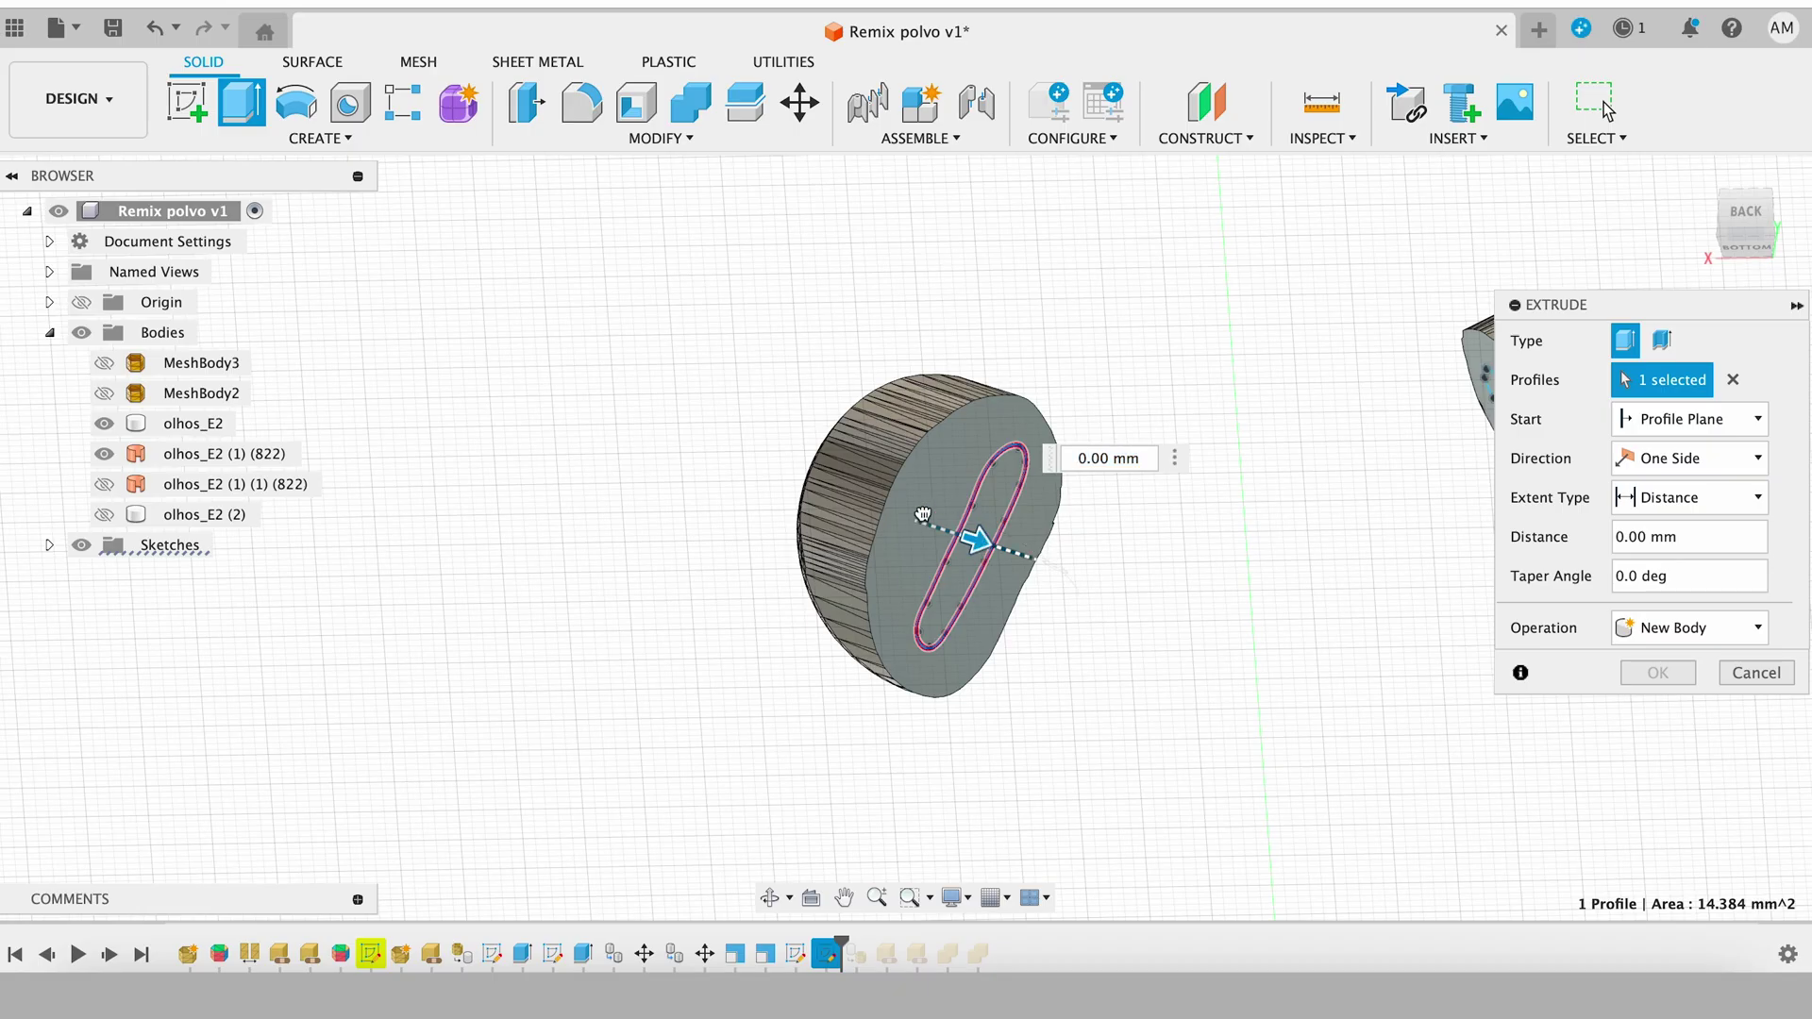
drag(971, 518, 794, 454)
shift+middle_drag(714, 416, 887, 528)
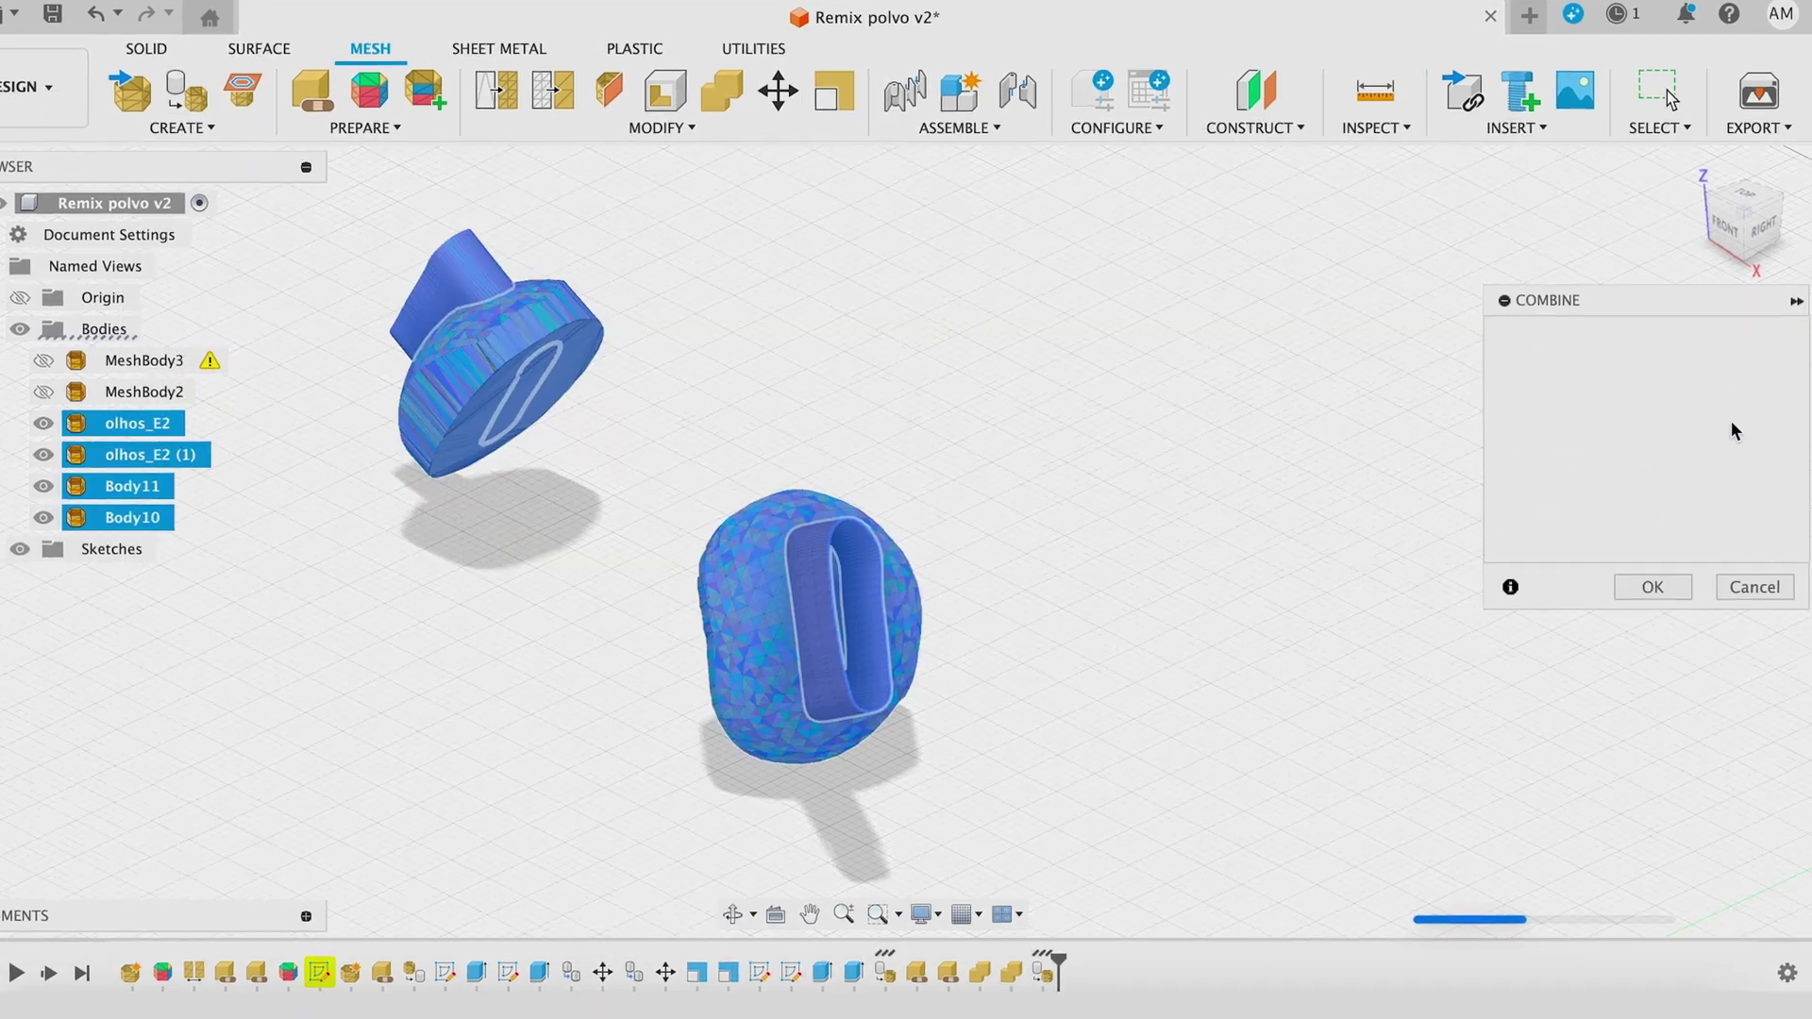
Cut the tubular pupil outlines Body10 and Body11 out of the two eye meshes with Combine.
click(1726, 421)
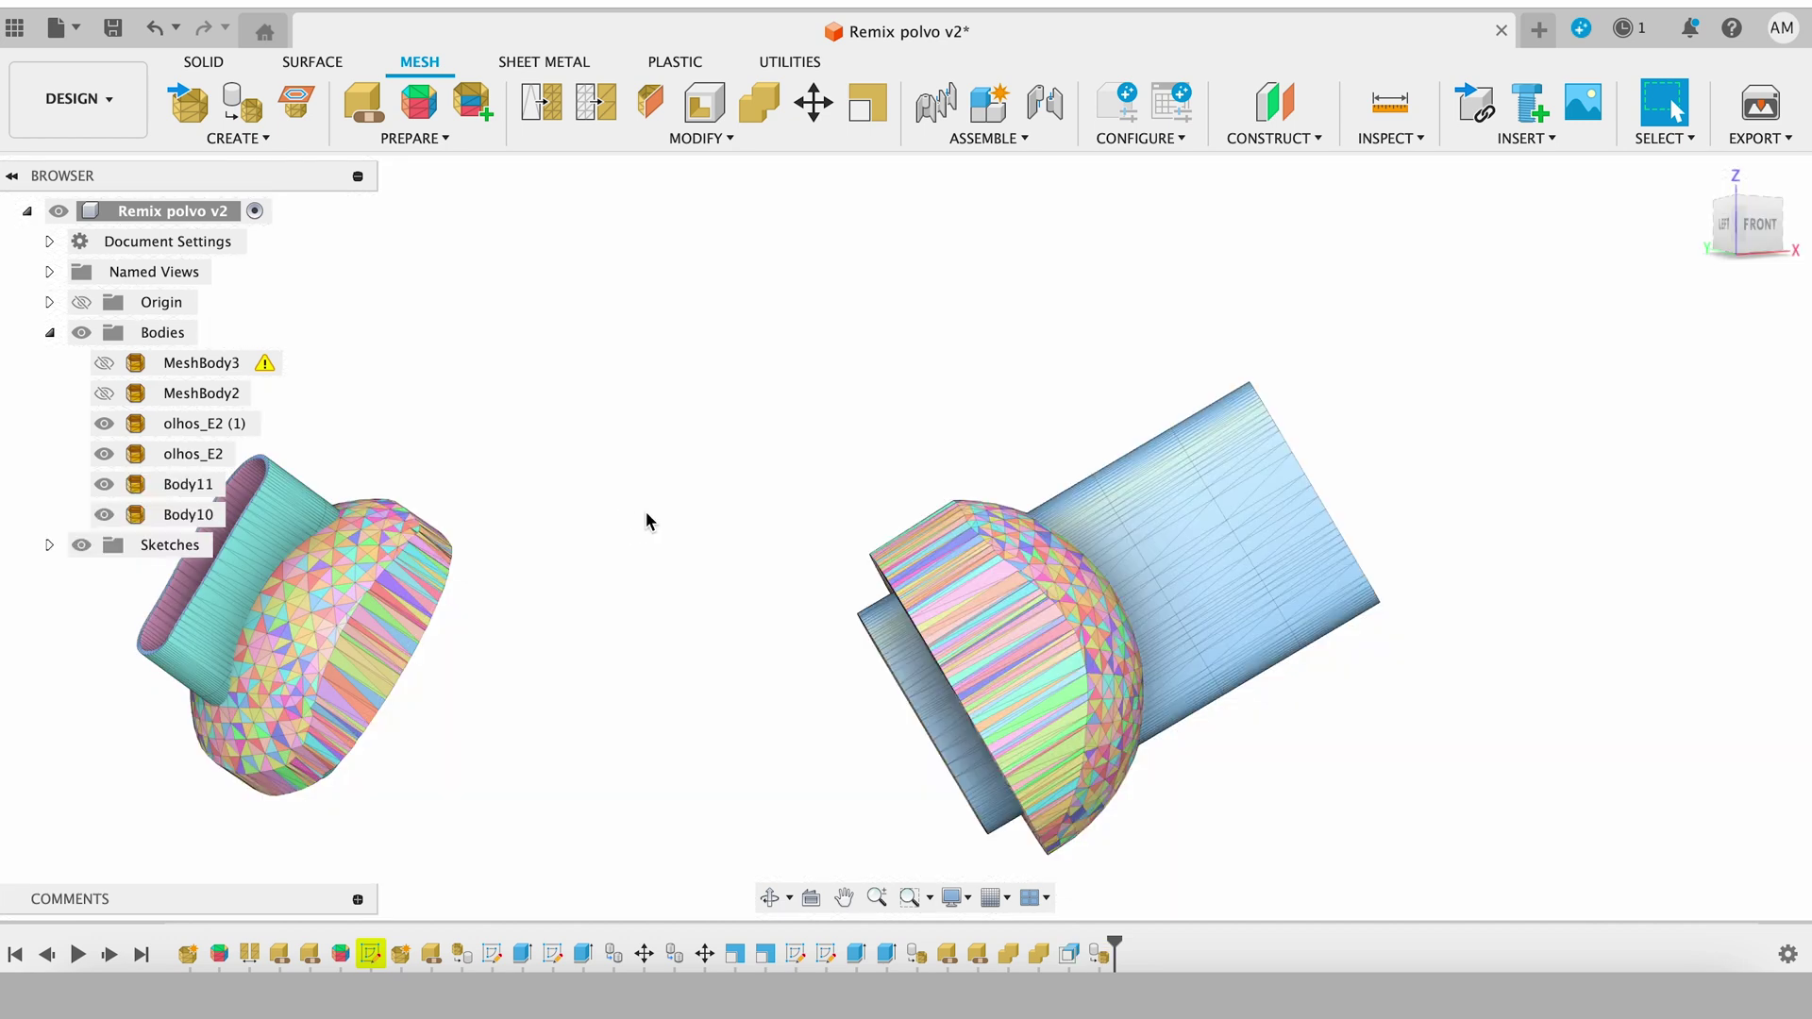
shift+middle_drag(646, 517, 605, 513)
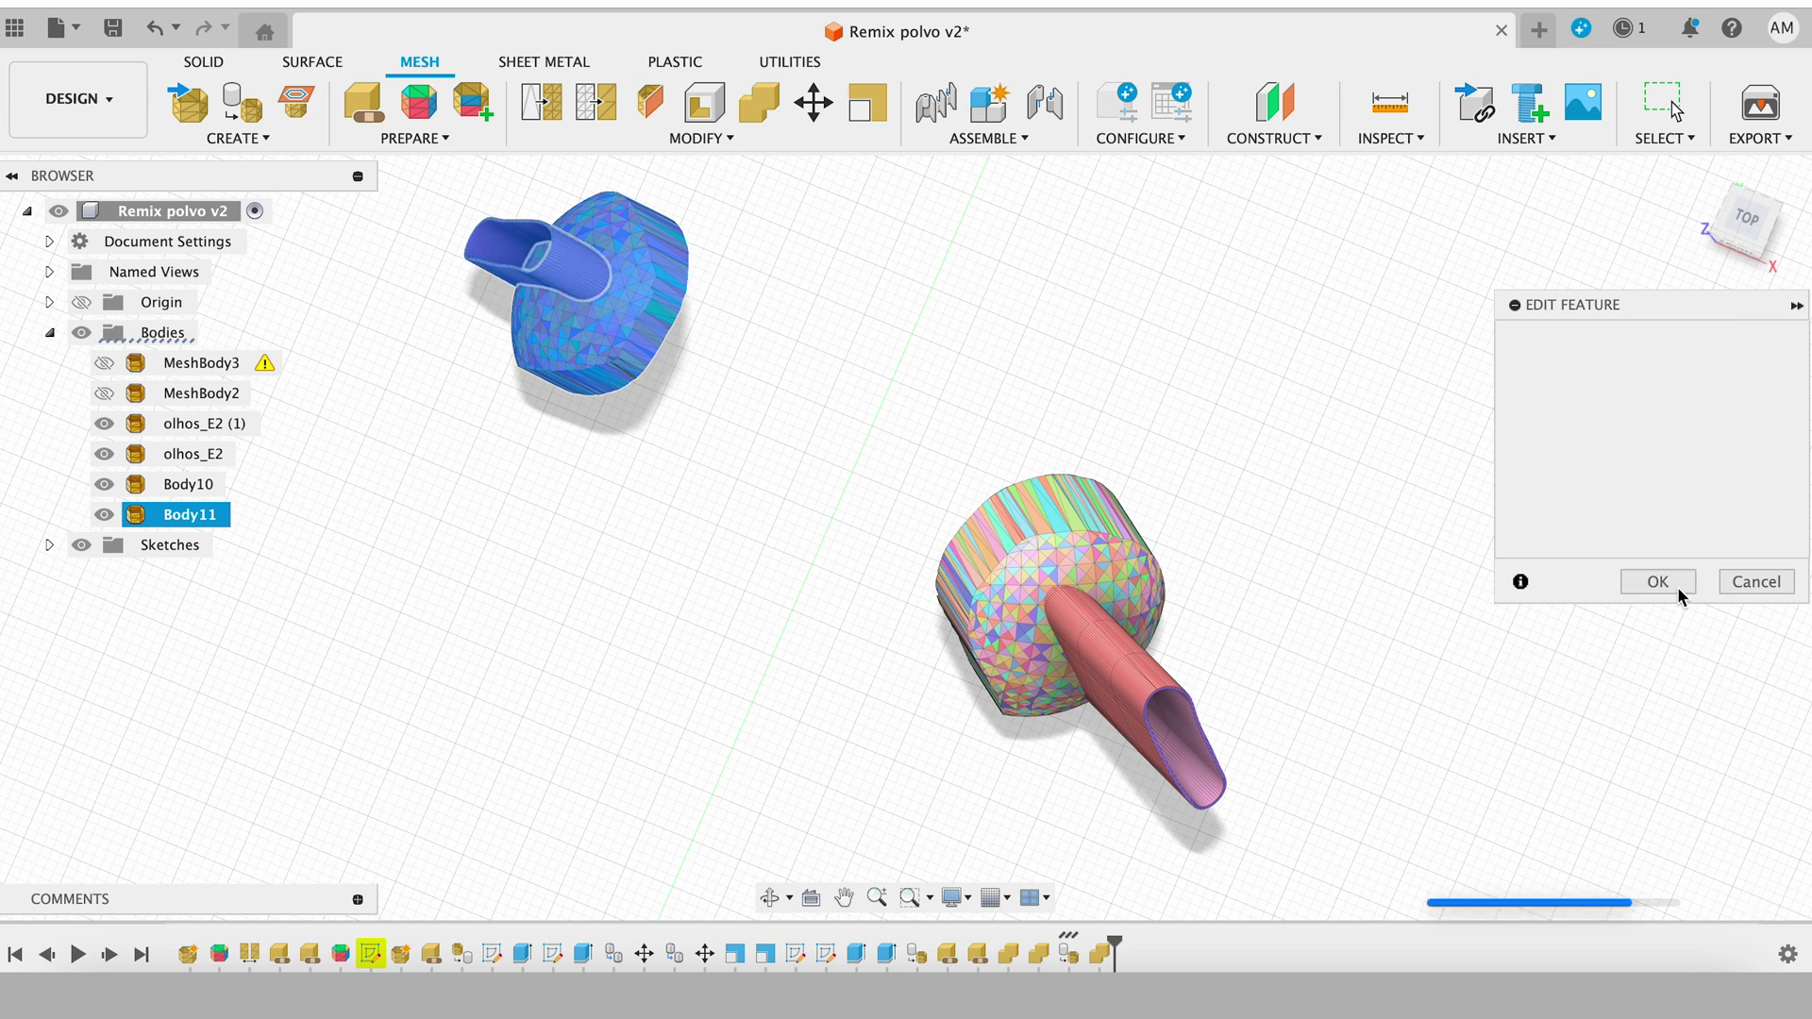
click(768, 110)
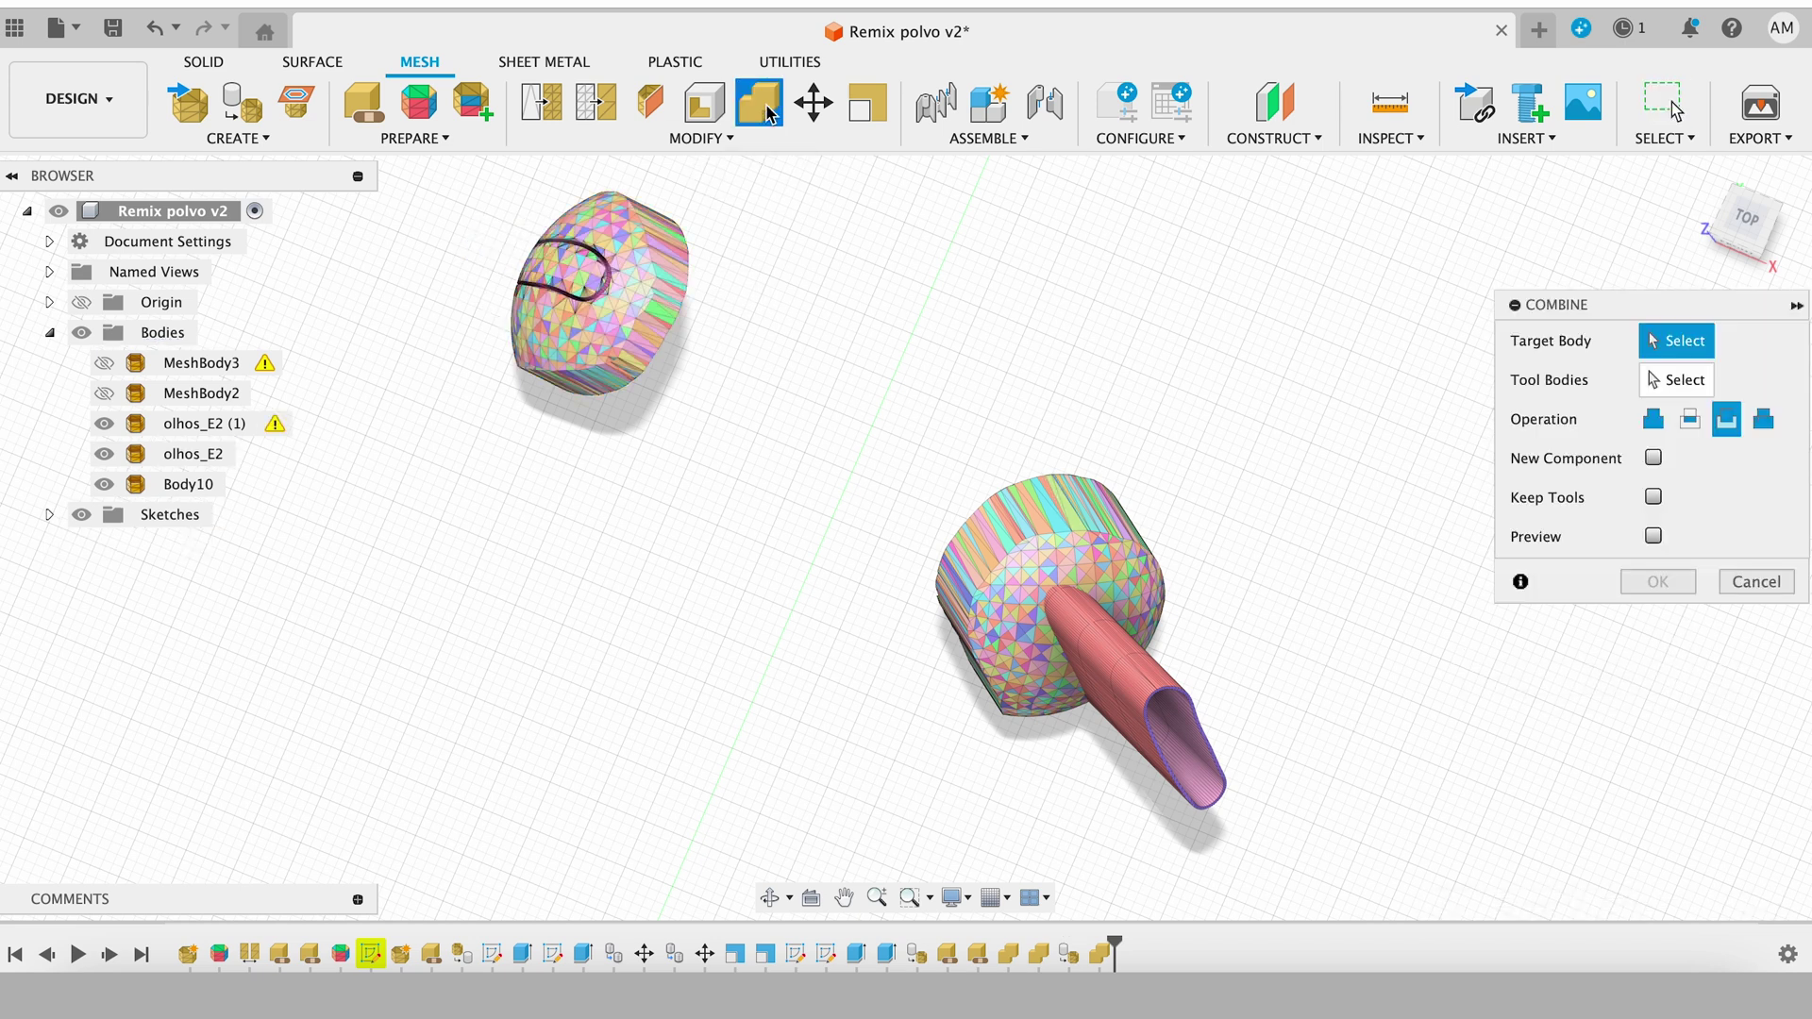
click(1020, 535)
click(1132, 698)
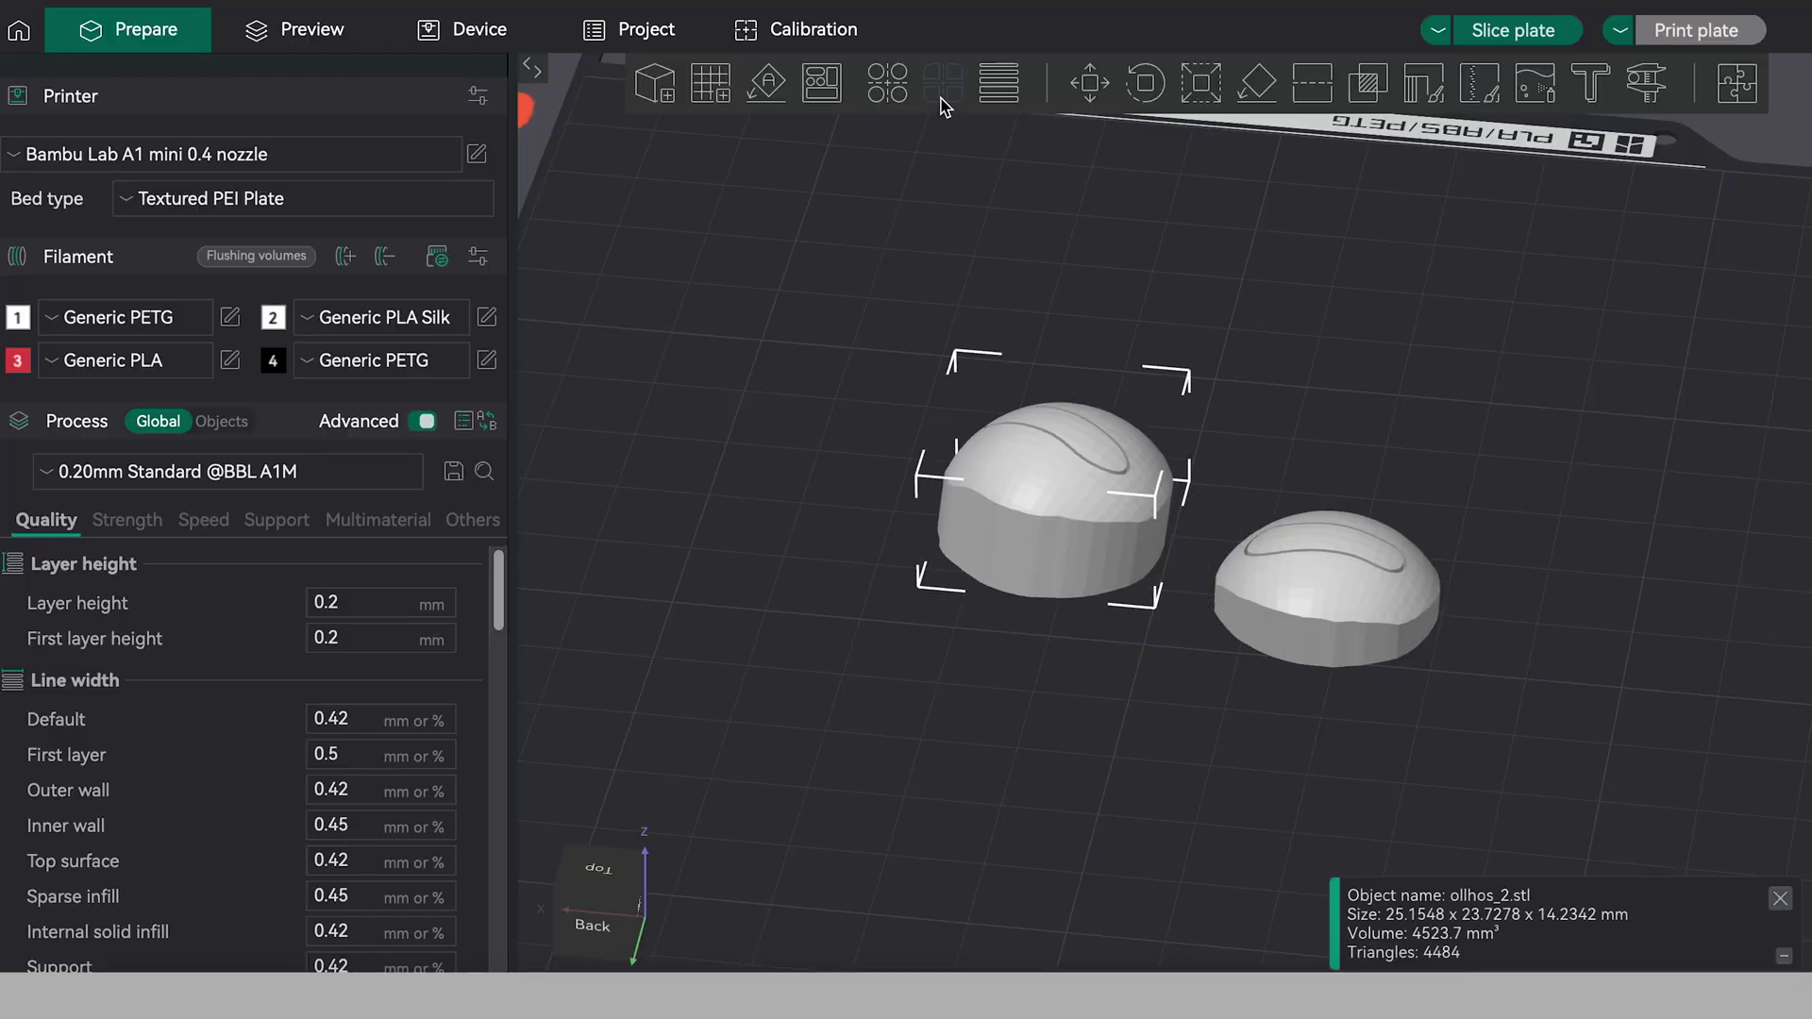
In the slicer, move the separated pupil piece olhos_1.stl_3 off the eye plate towards plate 3.
drag(1335, 608, 1216, 652)
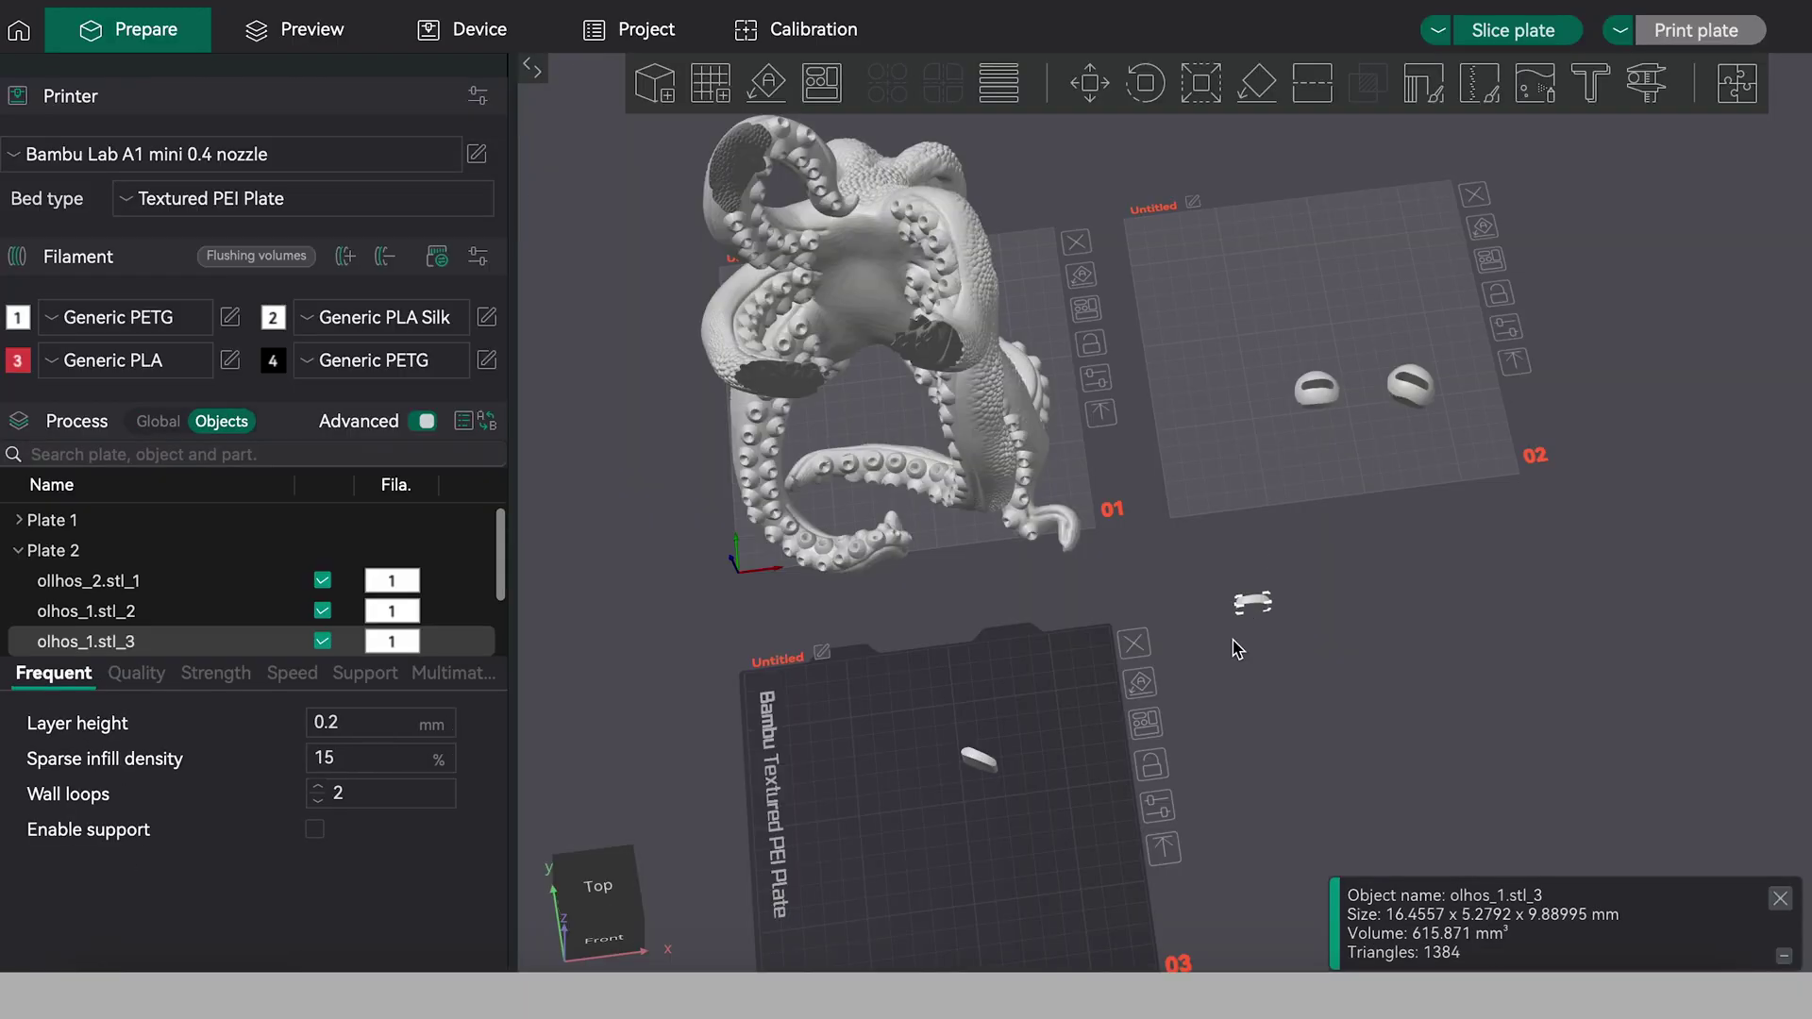
scroll(206, 639, down, 2)
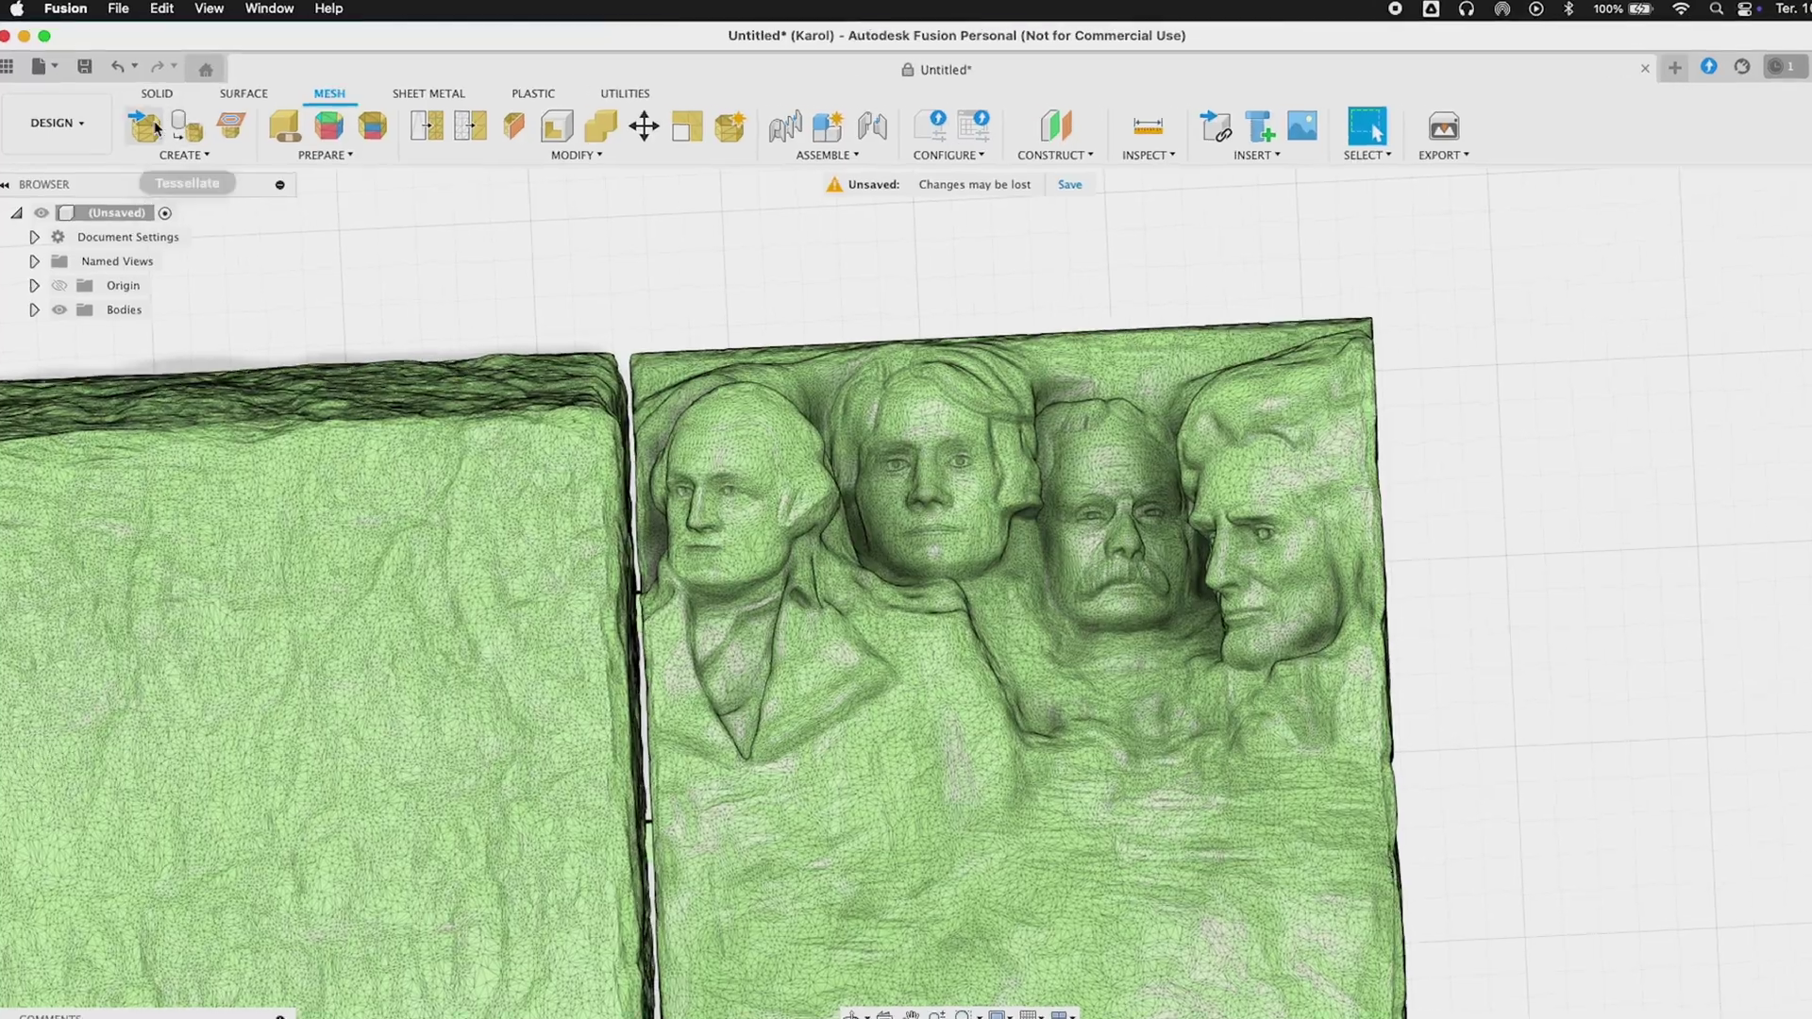
In Fusion's Rushmore design, trim an inserted head's neck with an unfilled plane cut at about 290 mm and scale it uniformly by 1.31.
click(157, 128)
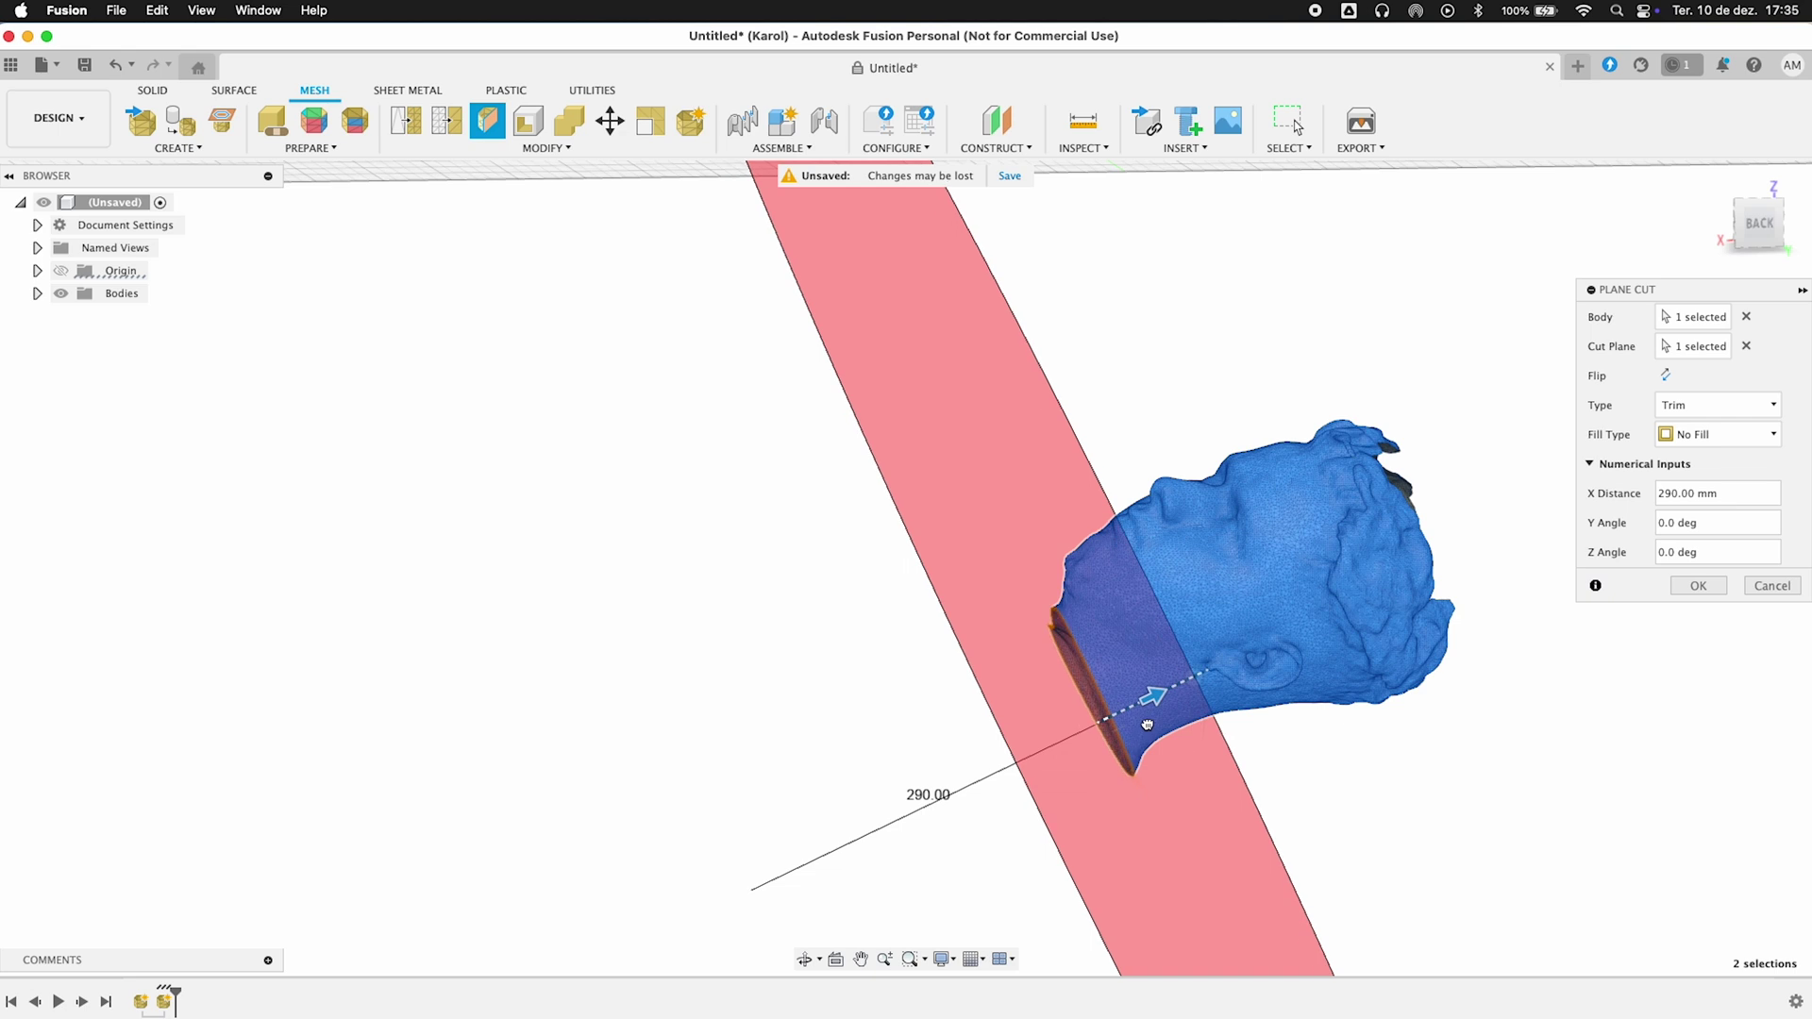
click(1701, 586)
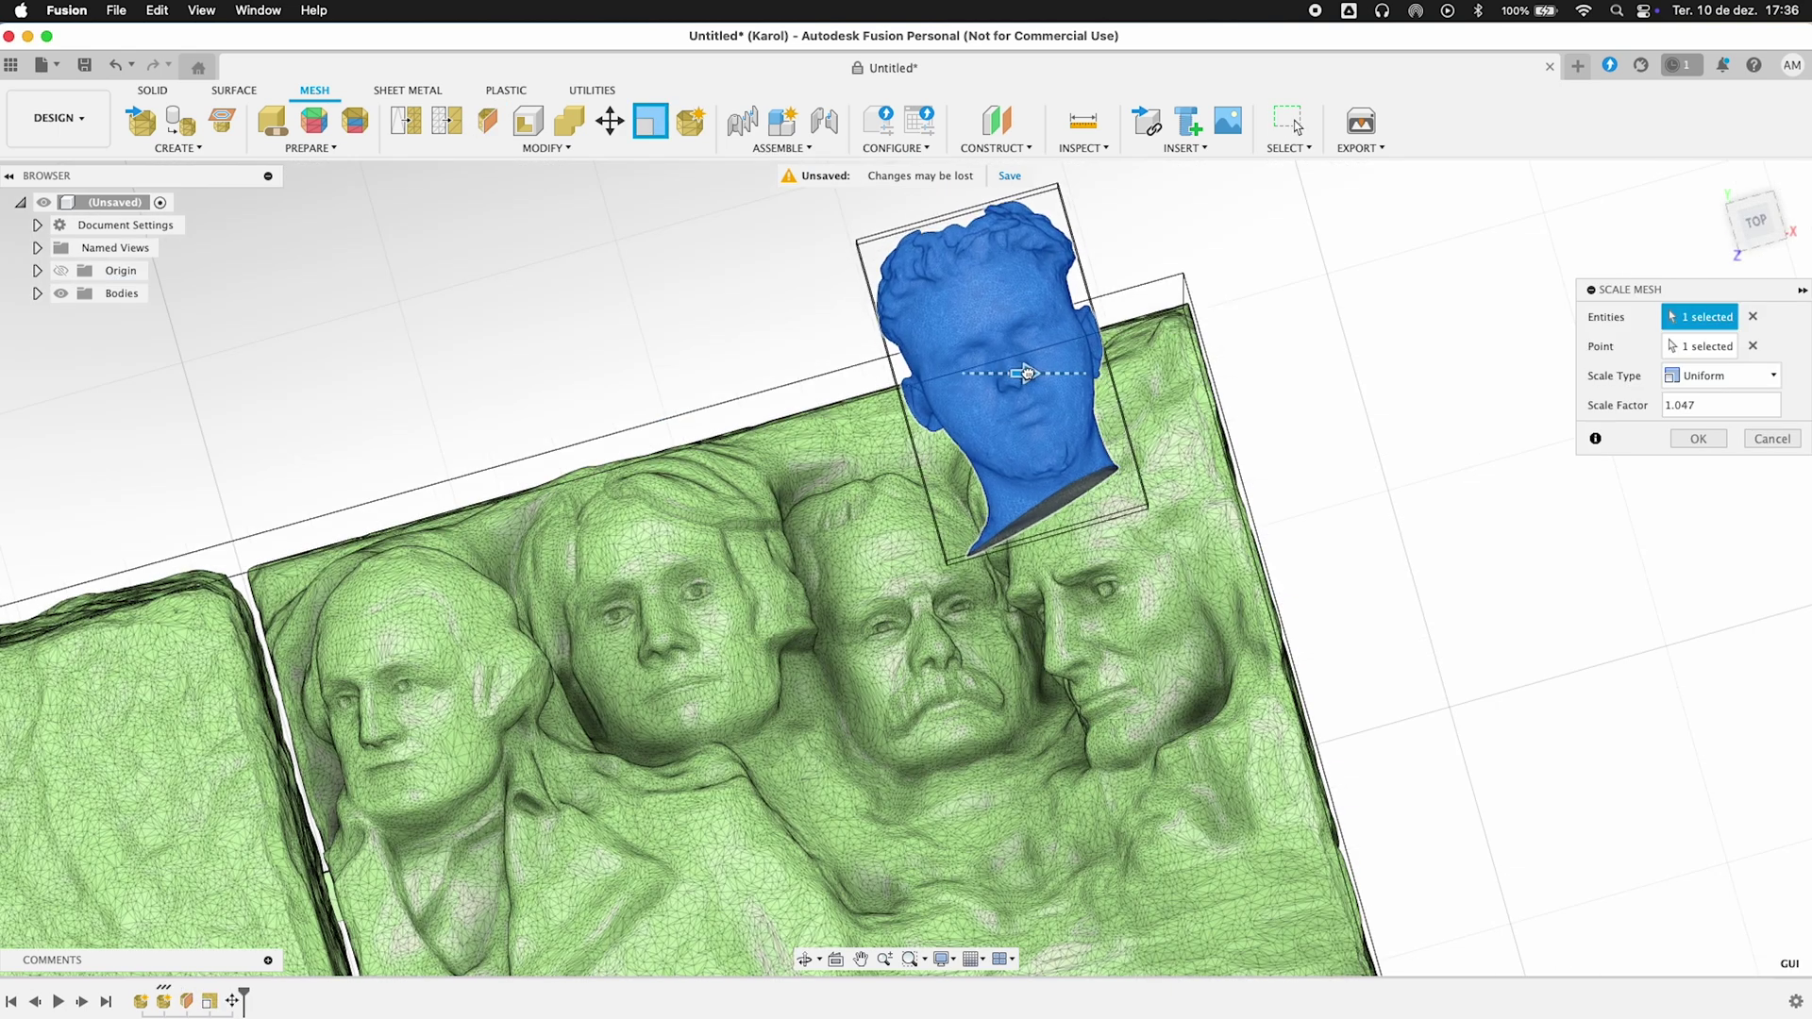
drag(1027, 373, 1053, 379)
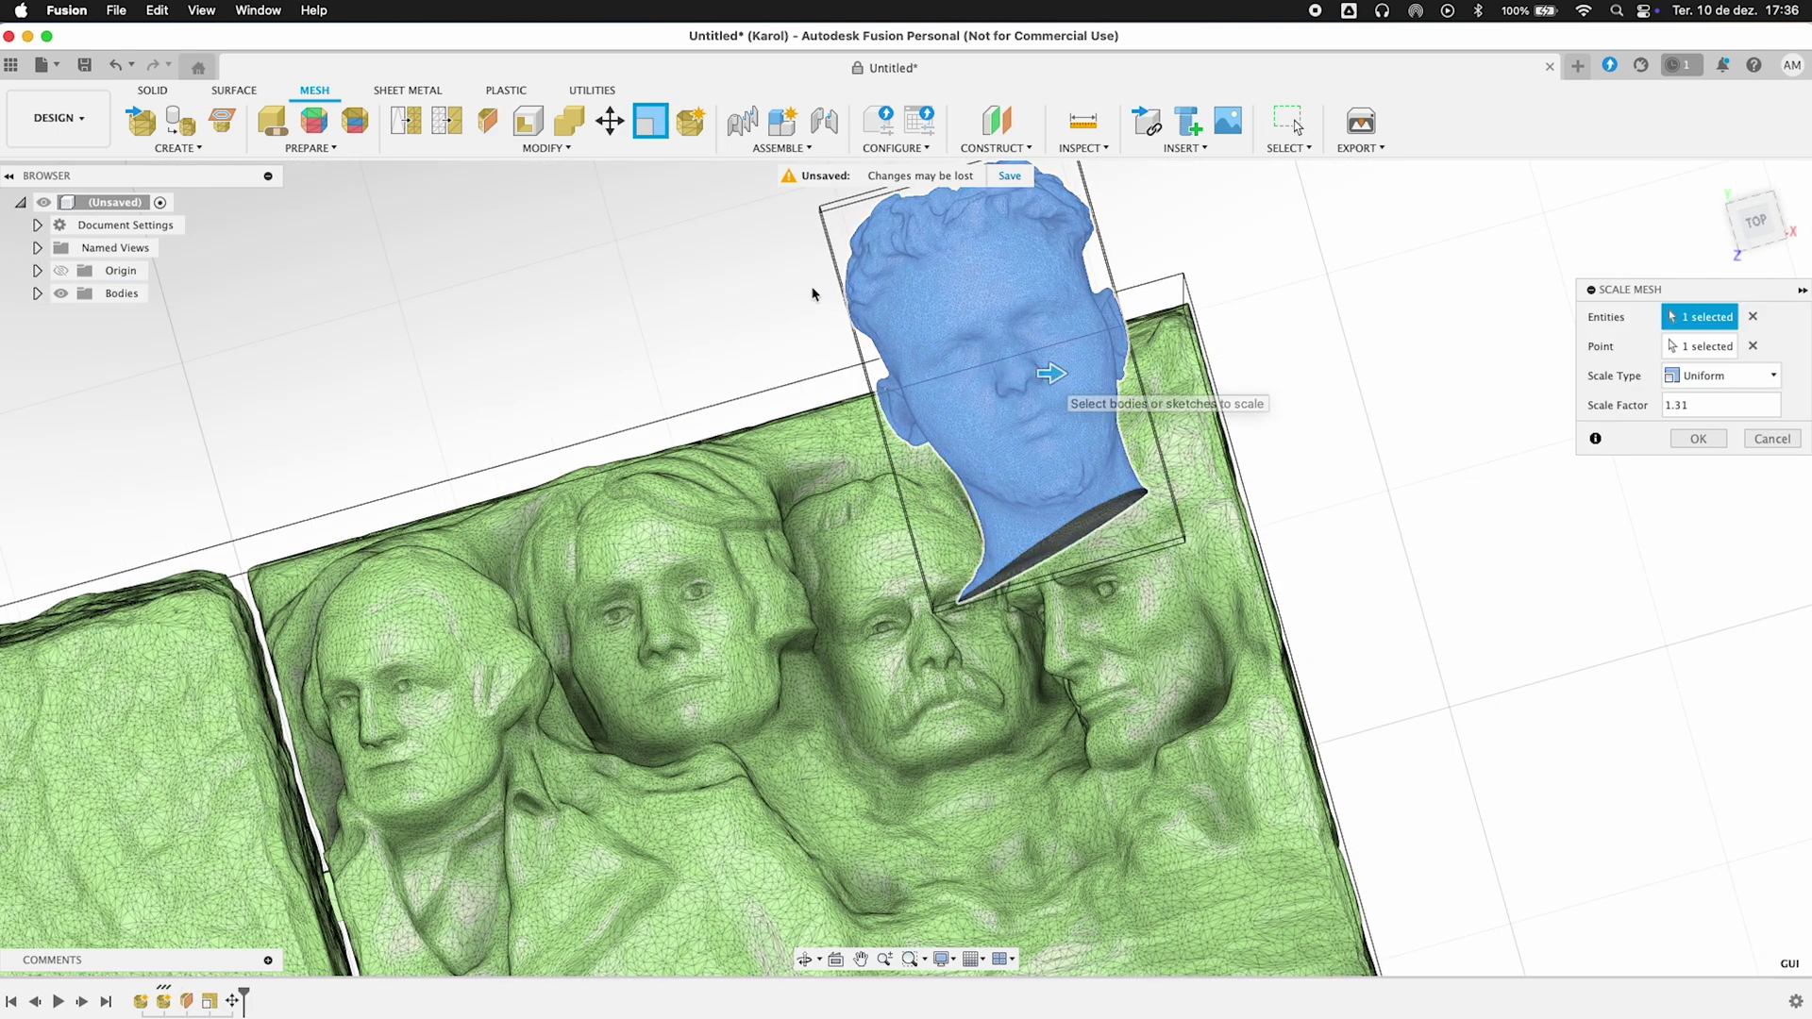
click(1698, 438)
Rotate the long-haired head 5 degrees about X to fit it against the mountain.
key(m)
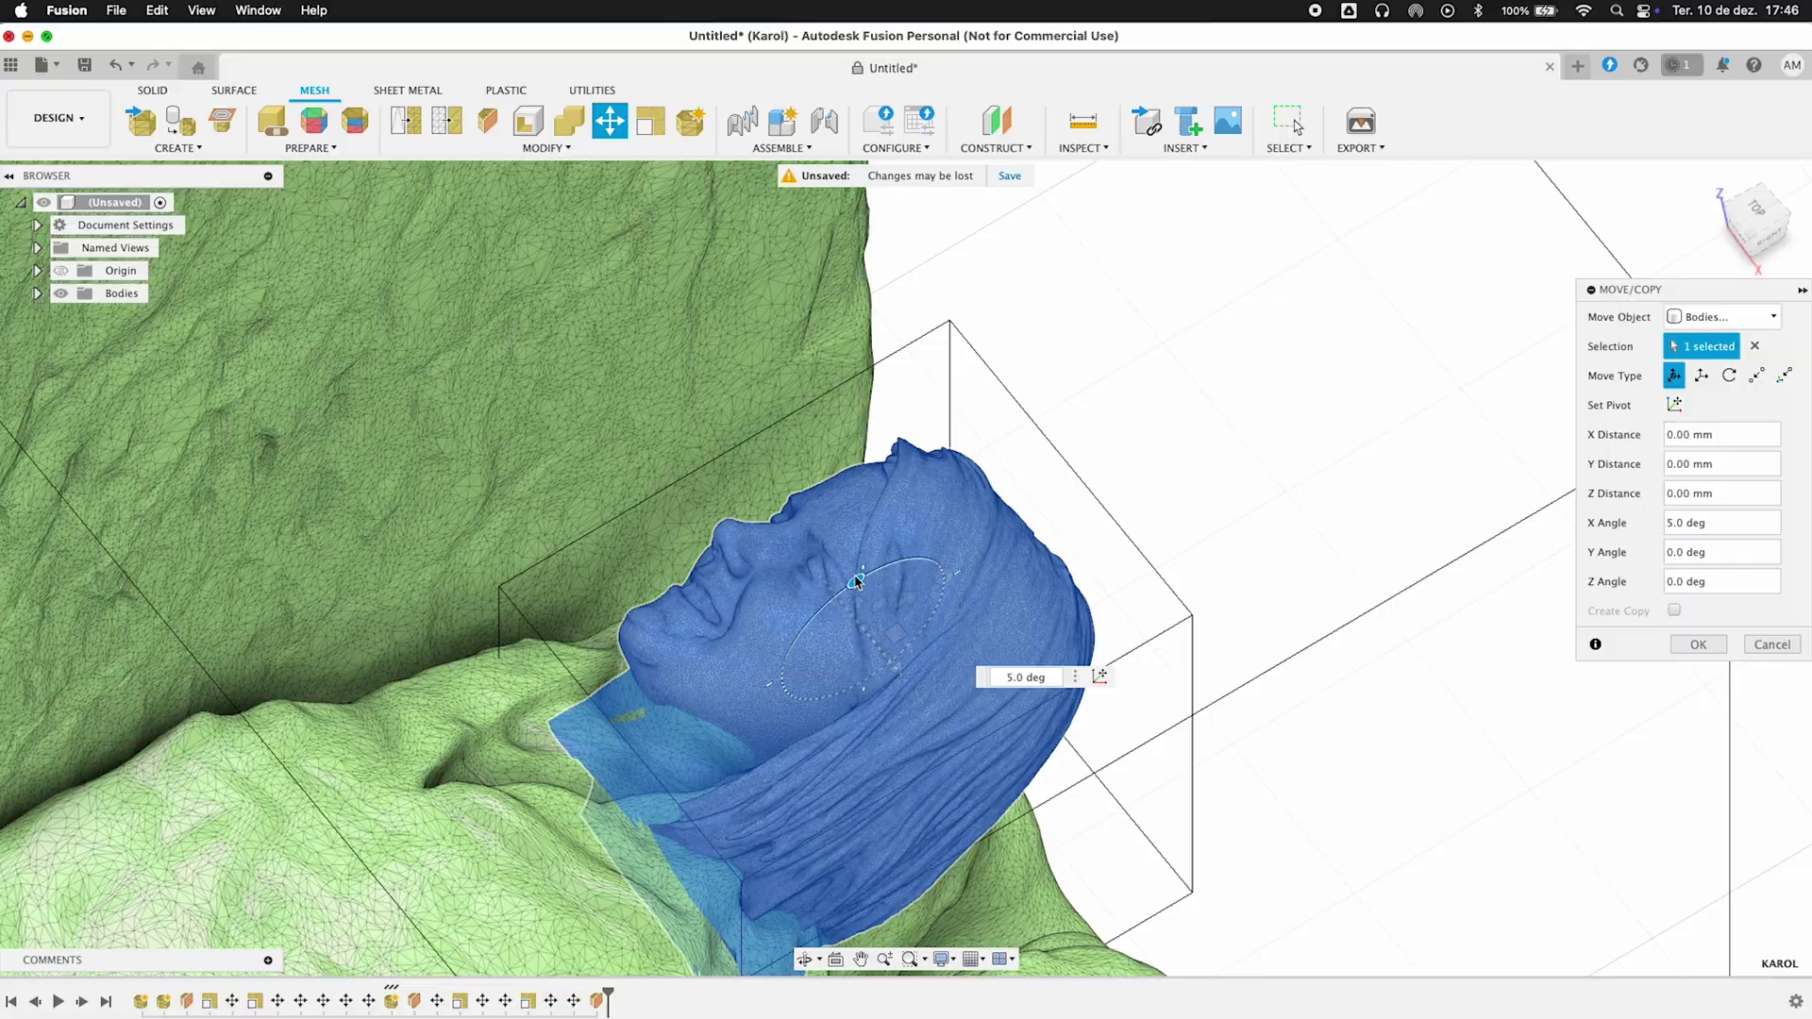
shift+middle_drag(1042, 454, 1262, 437)
click(1699, 645)
Position the short-haired head over the second carved face, shifting it 2 mm along X.
shift+middle_drag(1338, 508, 1302, 528)
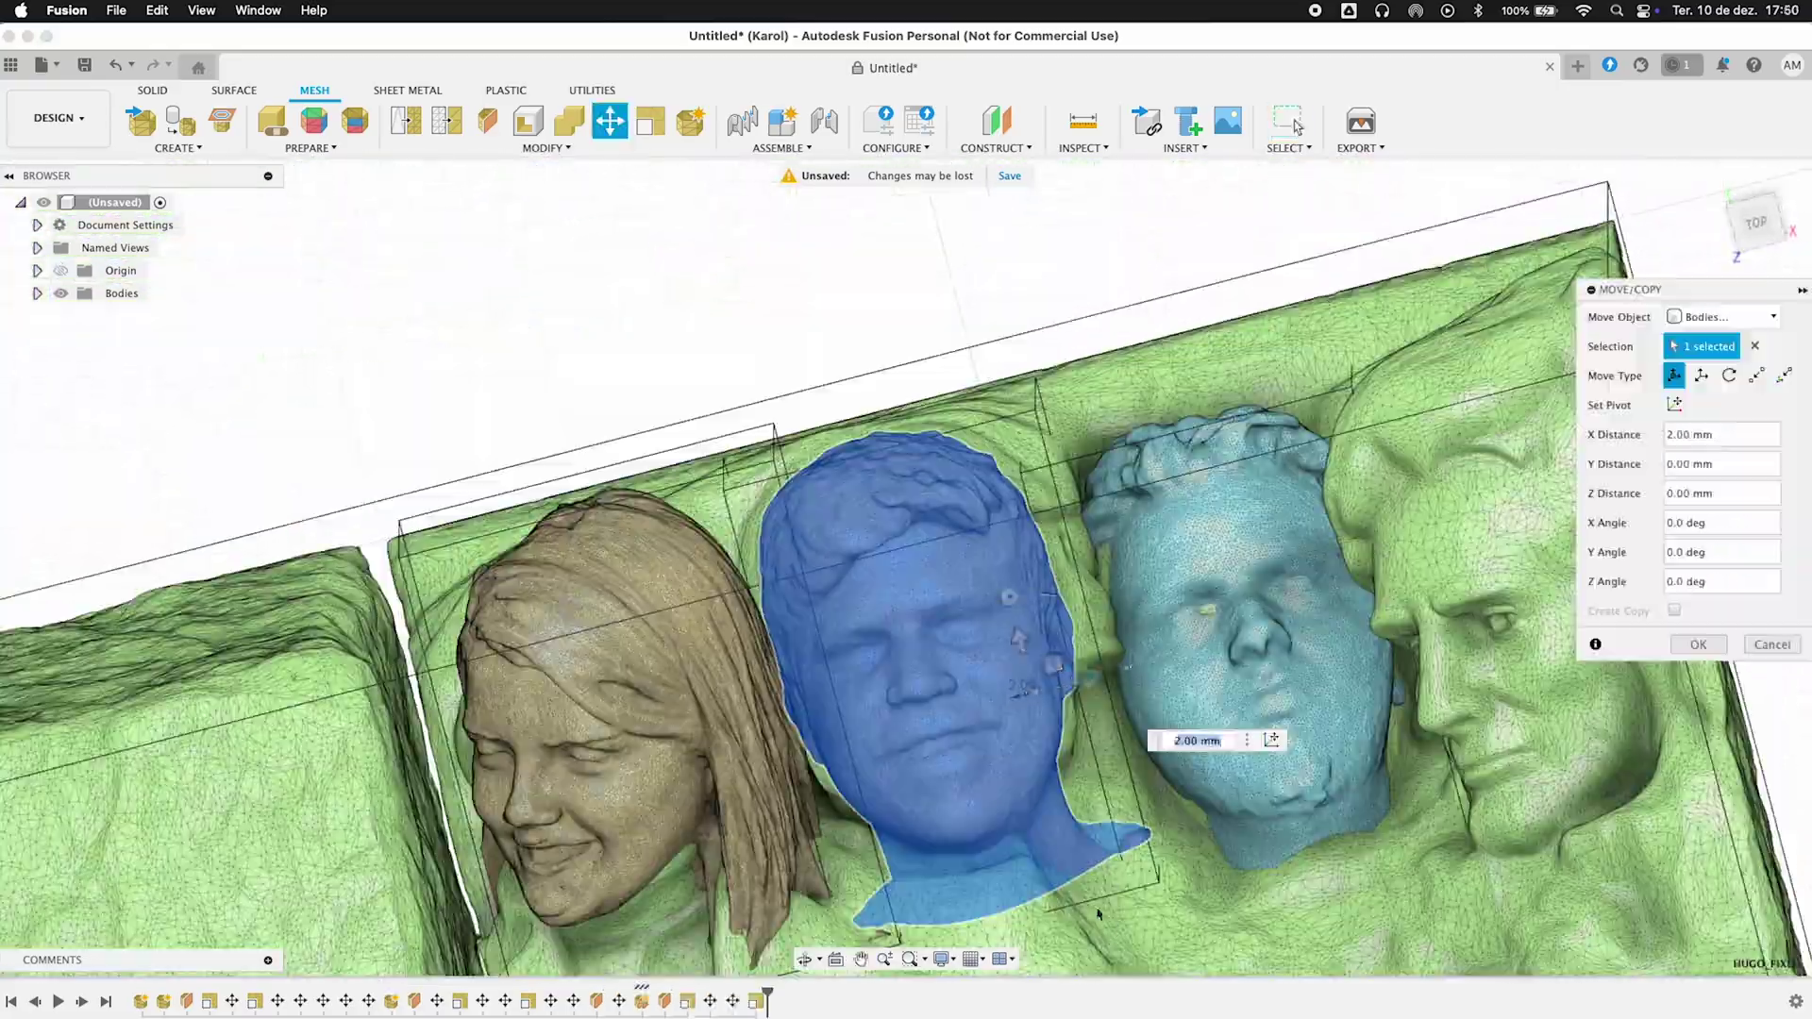
shift+middle_drag(1086, 718, 1003, 650)
drag(1183, 517, 1182, 548)
shift+middle_drag(1170, 566, 1017, 699)
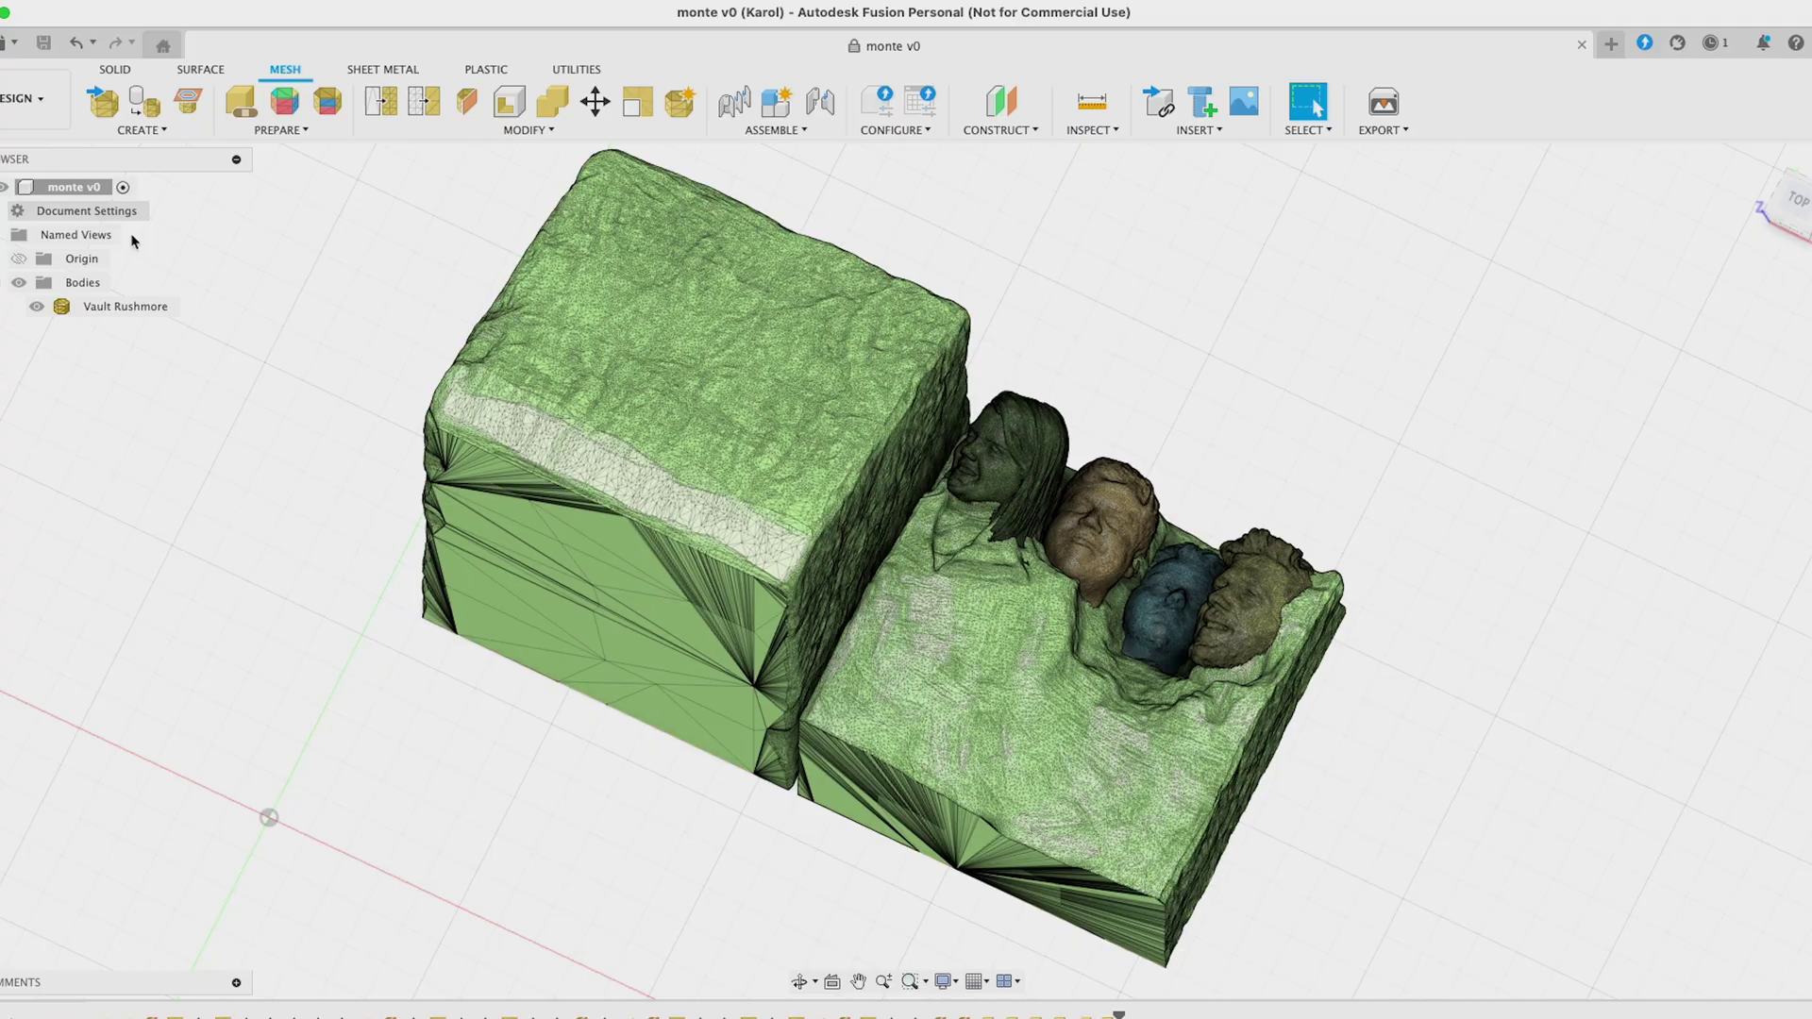
Save the combined Vault Rushmore body as a mesh file.
right_click(135, 307)
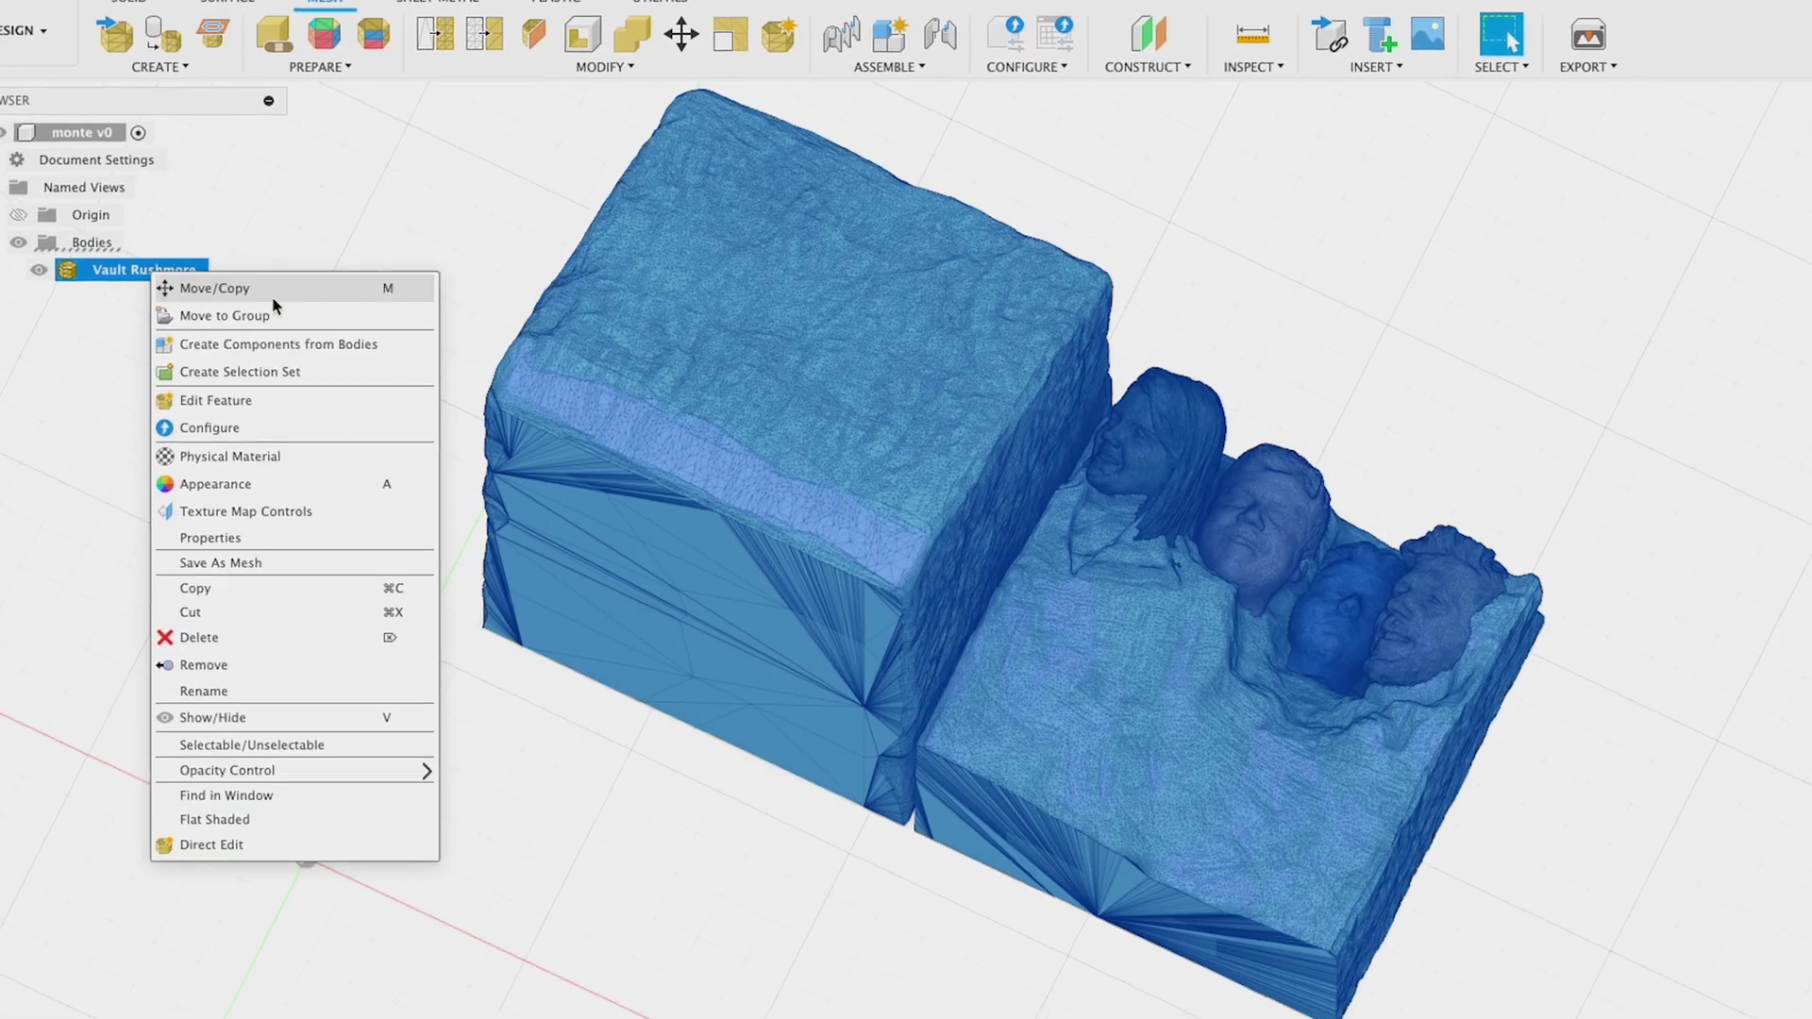
click(353, 563)
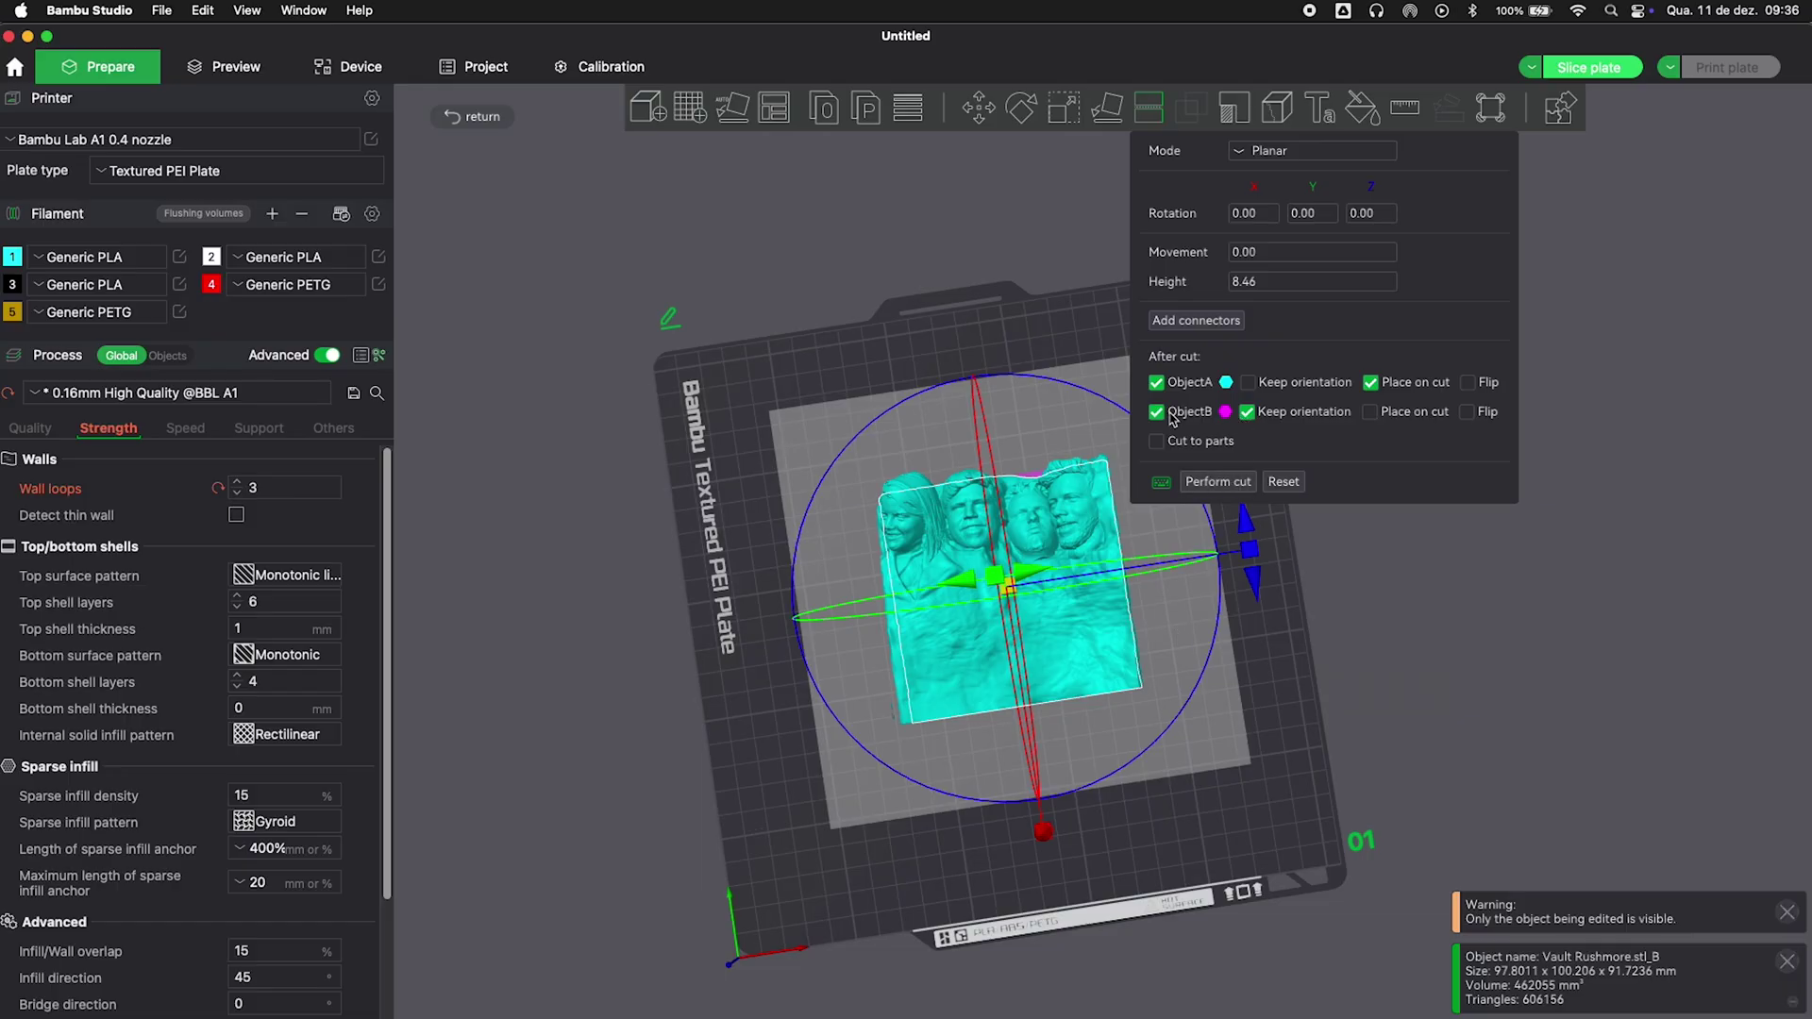
In Bambu Studio, perform a planar cut on the Rushmore model at height 8.46 and delete the unwanted piece.
click(1217, 482)
drag(1379, 720, 1368, 745)
click(1554, 626)
key(Delete)
drag(1265, 627, 1400, 570)
scroll(1400, 570, up, 5)
right_drag(1399, 570, 1209, 802)
click(878, 802)
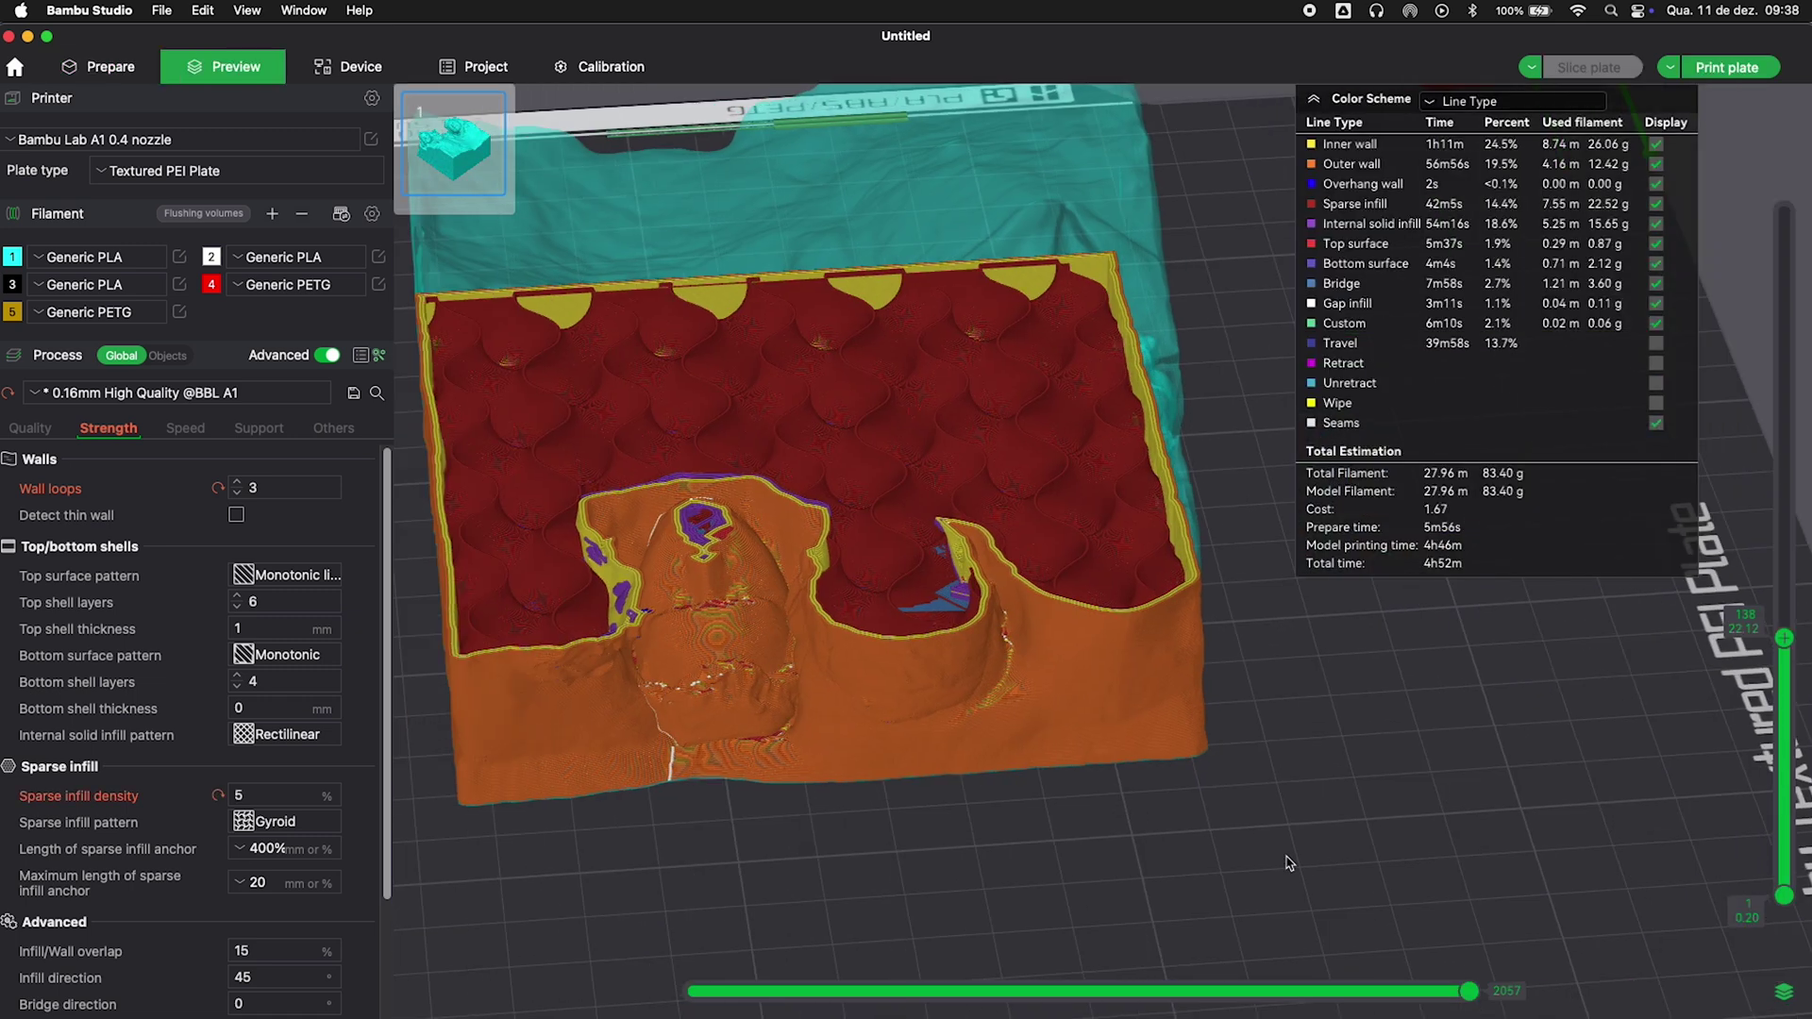
Examine the sliced layers of the Rushmore model, checking the infill and the outer surface of the faces.
key(Down)
key(Down)
key(Down)
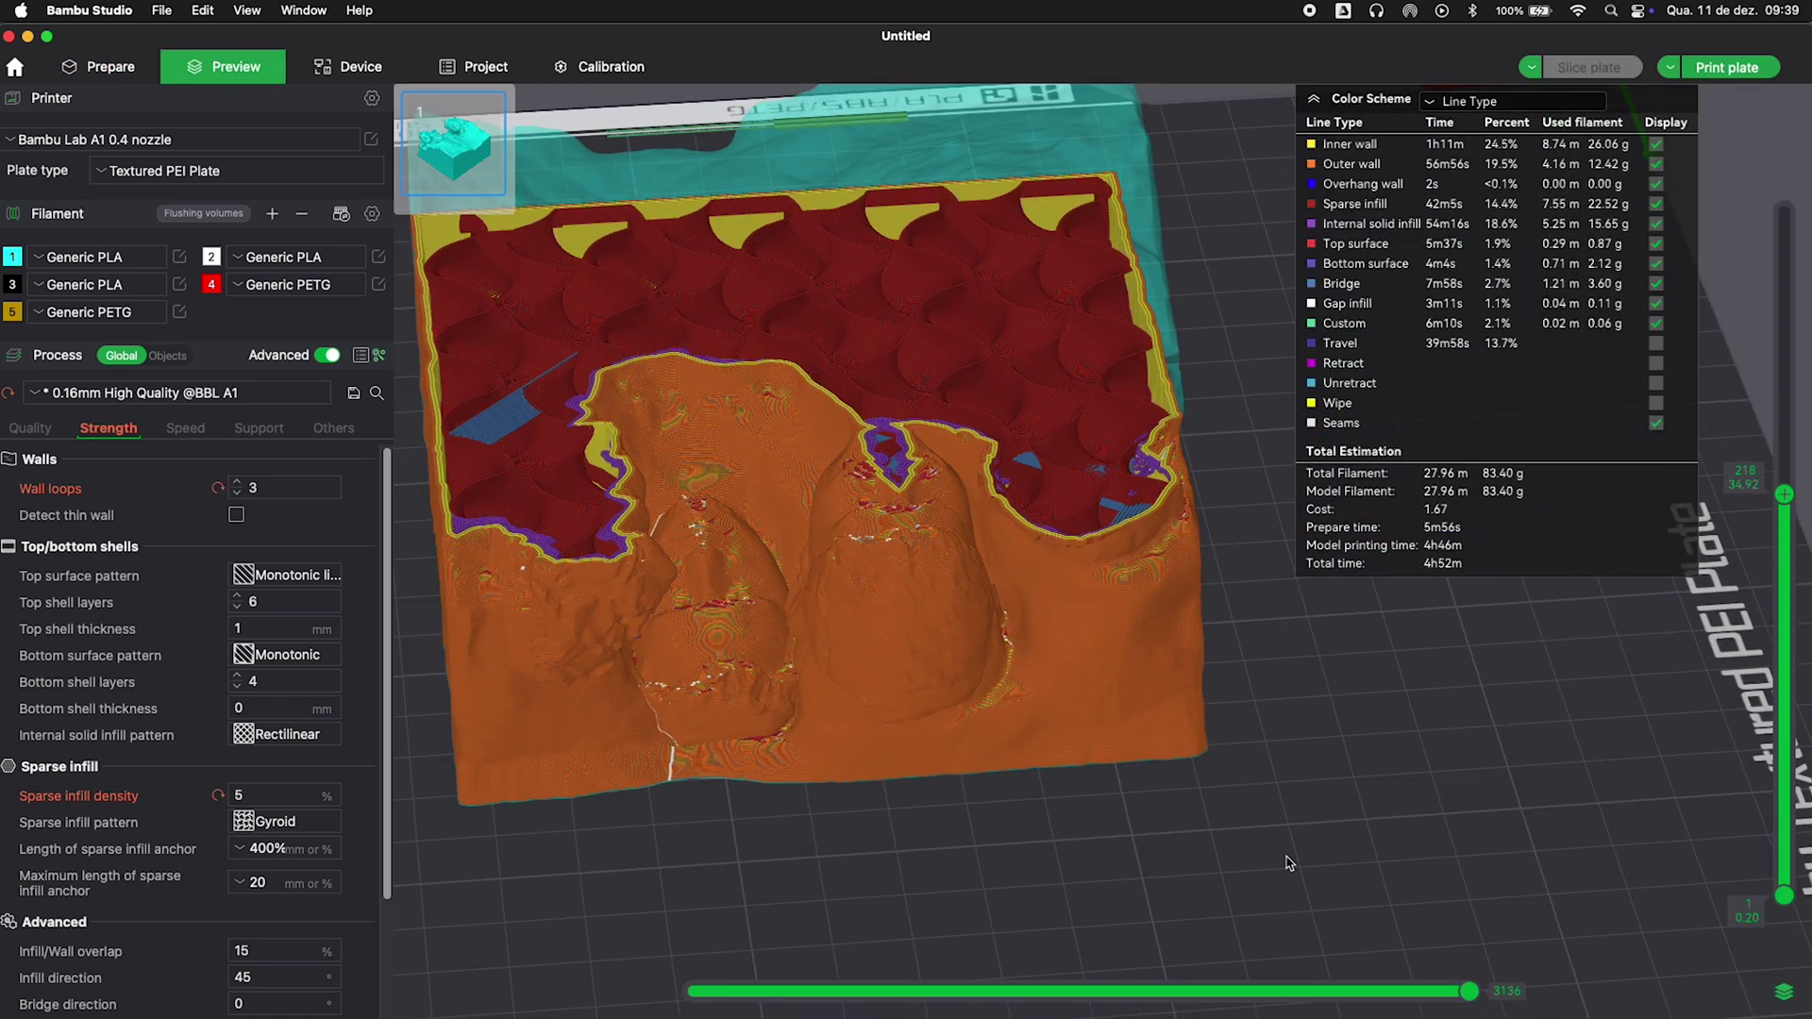
drag(1255, 921, 1174, 906)
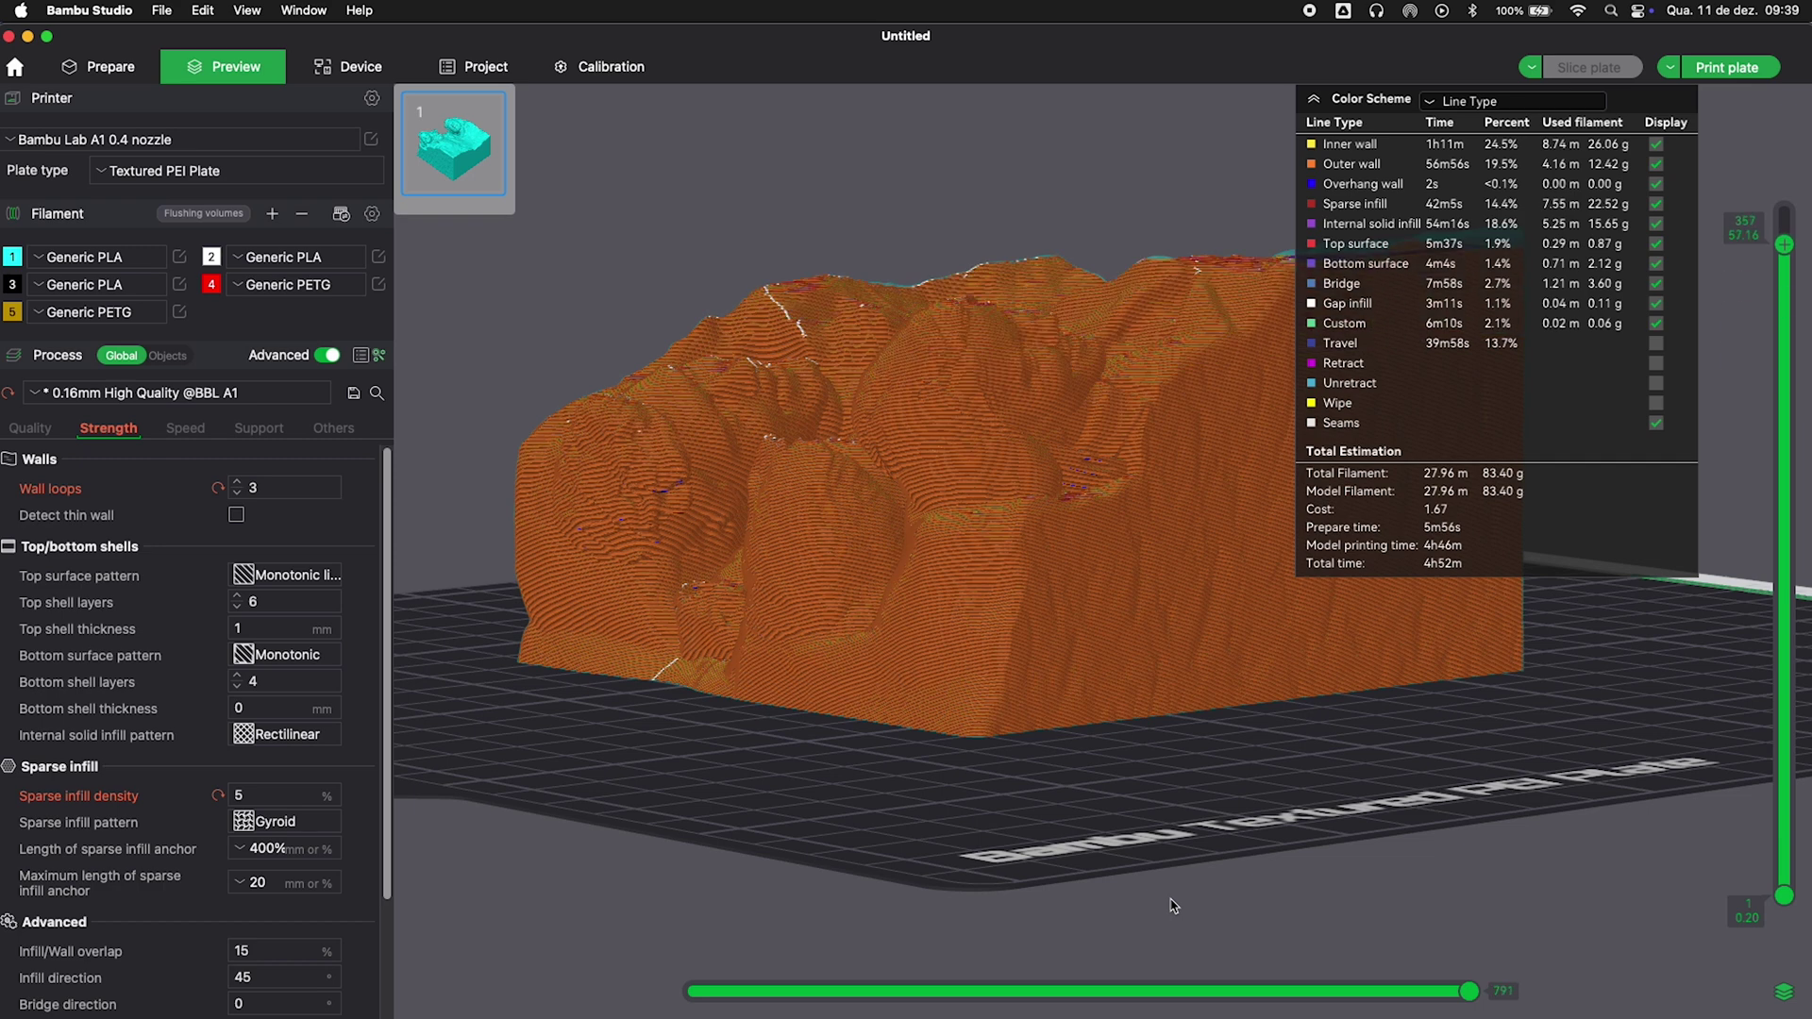